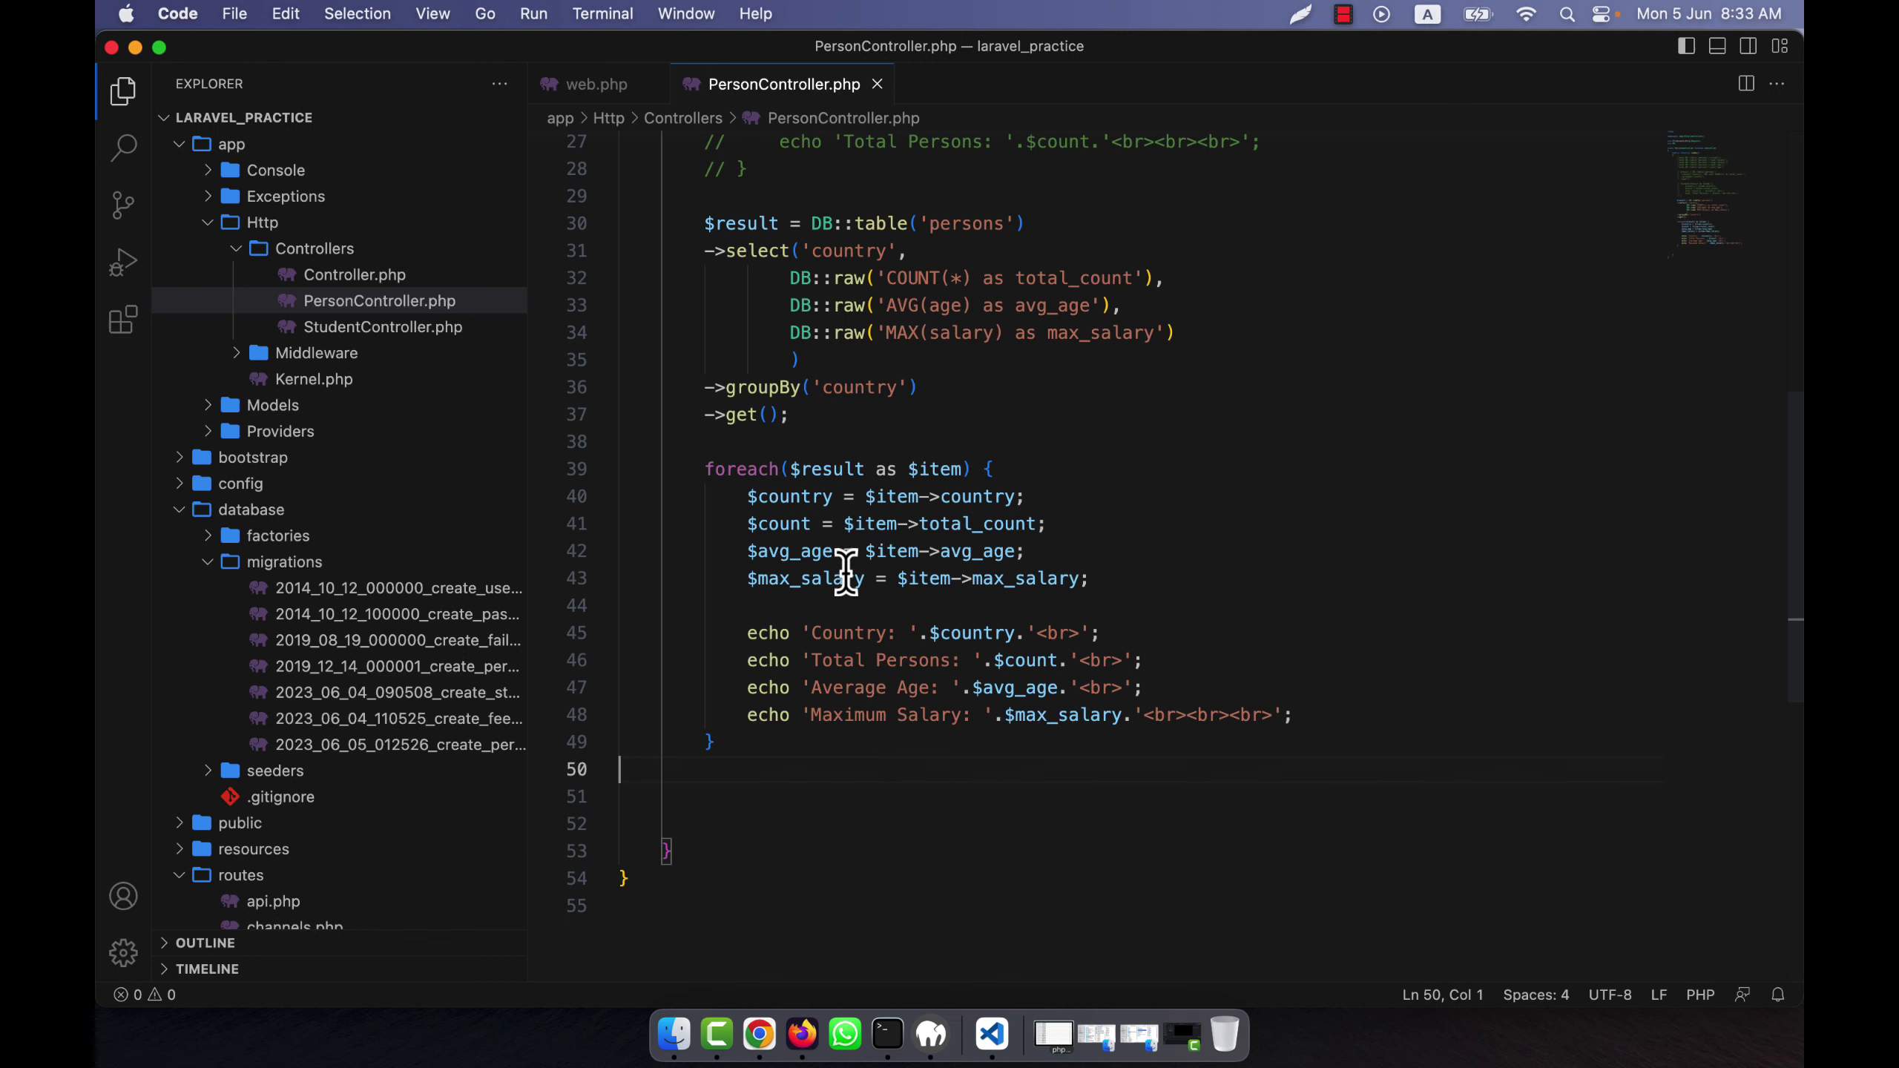
{"action": "scroll", "coordinate": [890, 519], "scroll_direction": "up", "scroll_amount": 6}
{"action": "scroll", "coordinate": [755, 585], "scroll_direction": "down", "scroll_amount": 3}
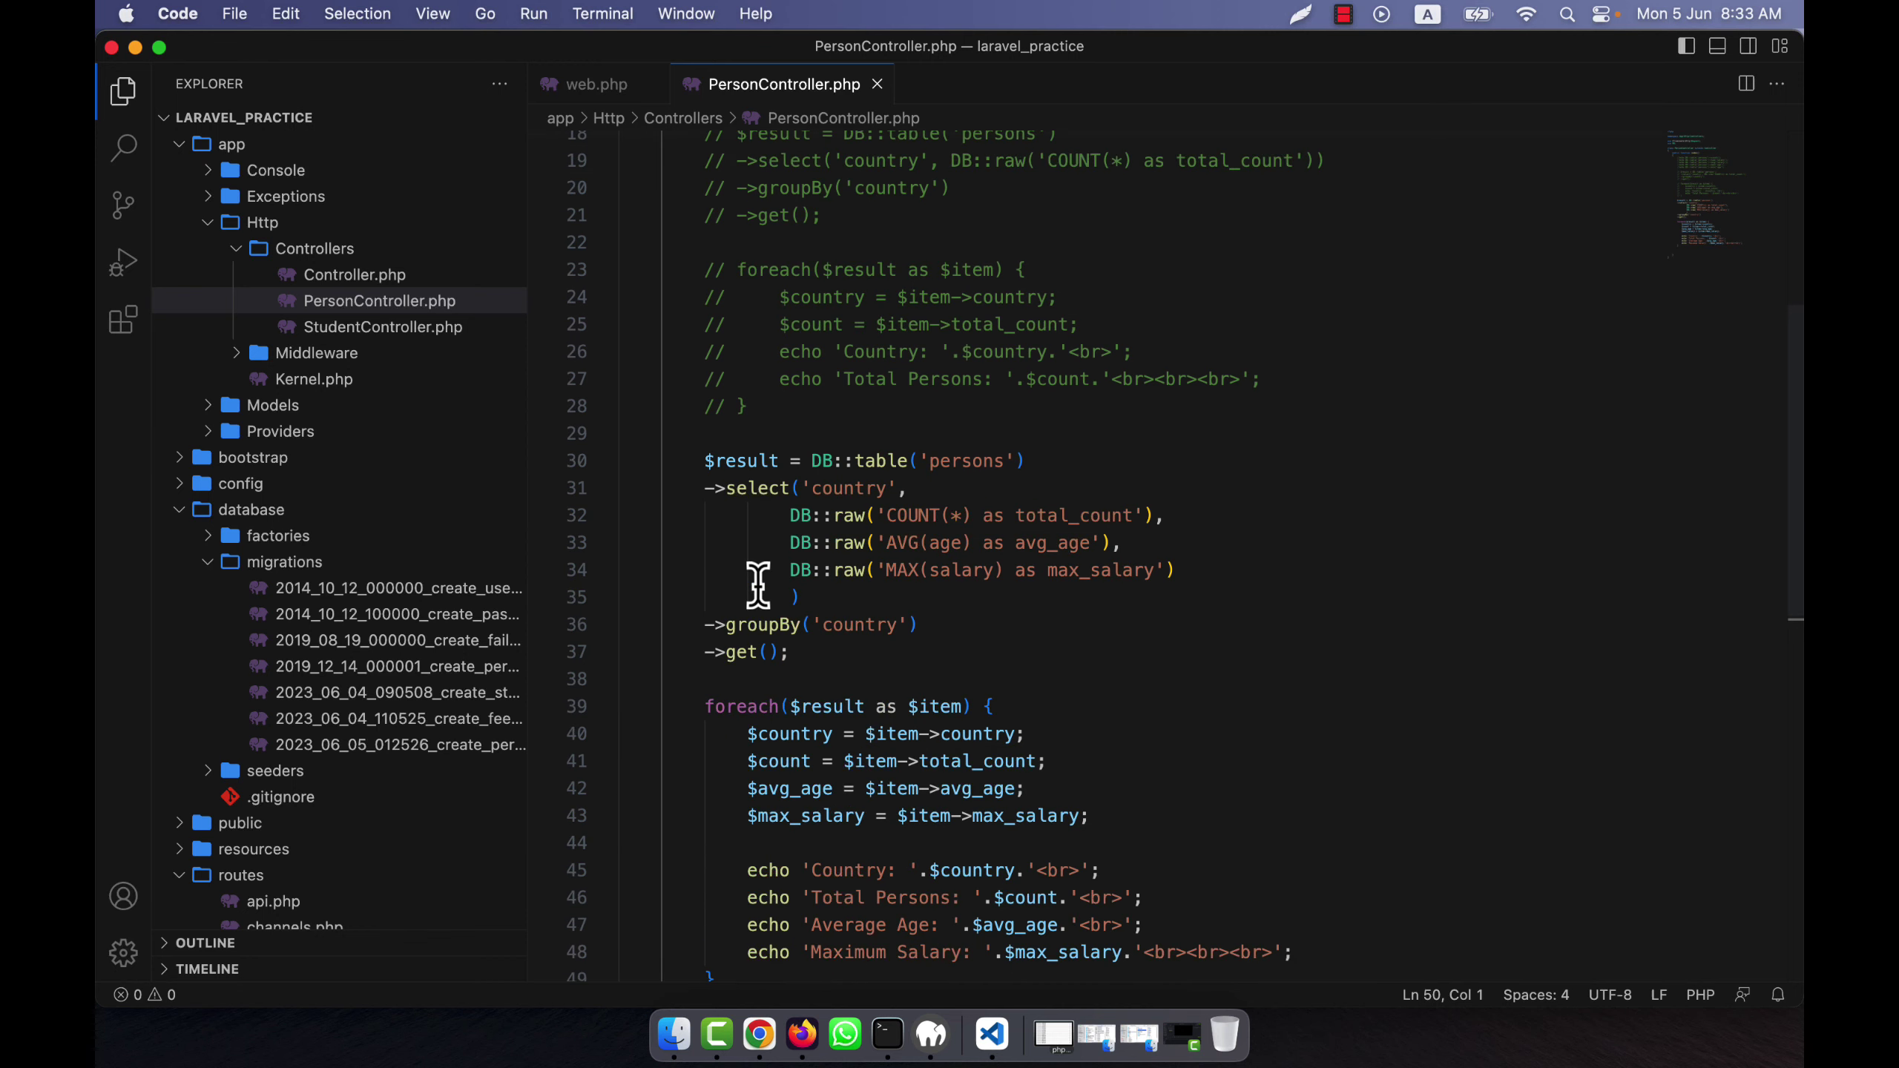
{"action": "scroll", "coordinate": [734, 448], "scroll_direction": "down", "scroll_amount": 2}
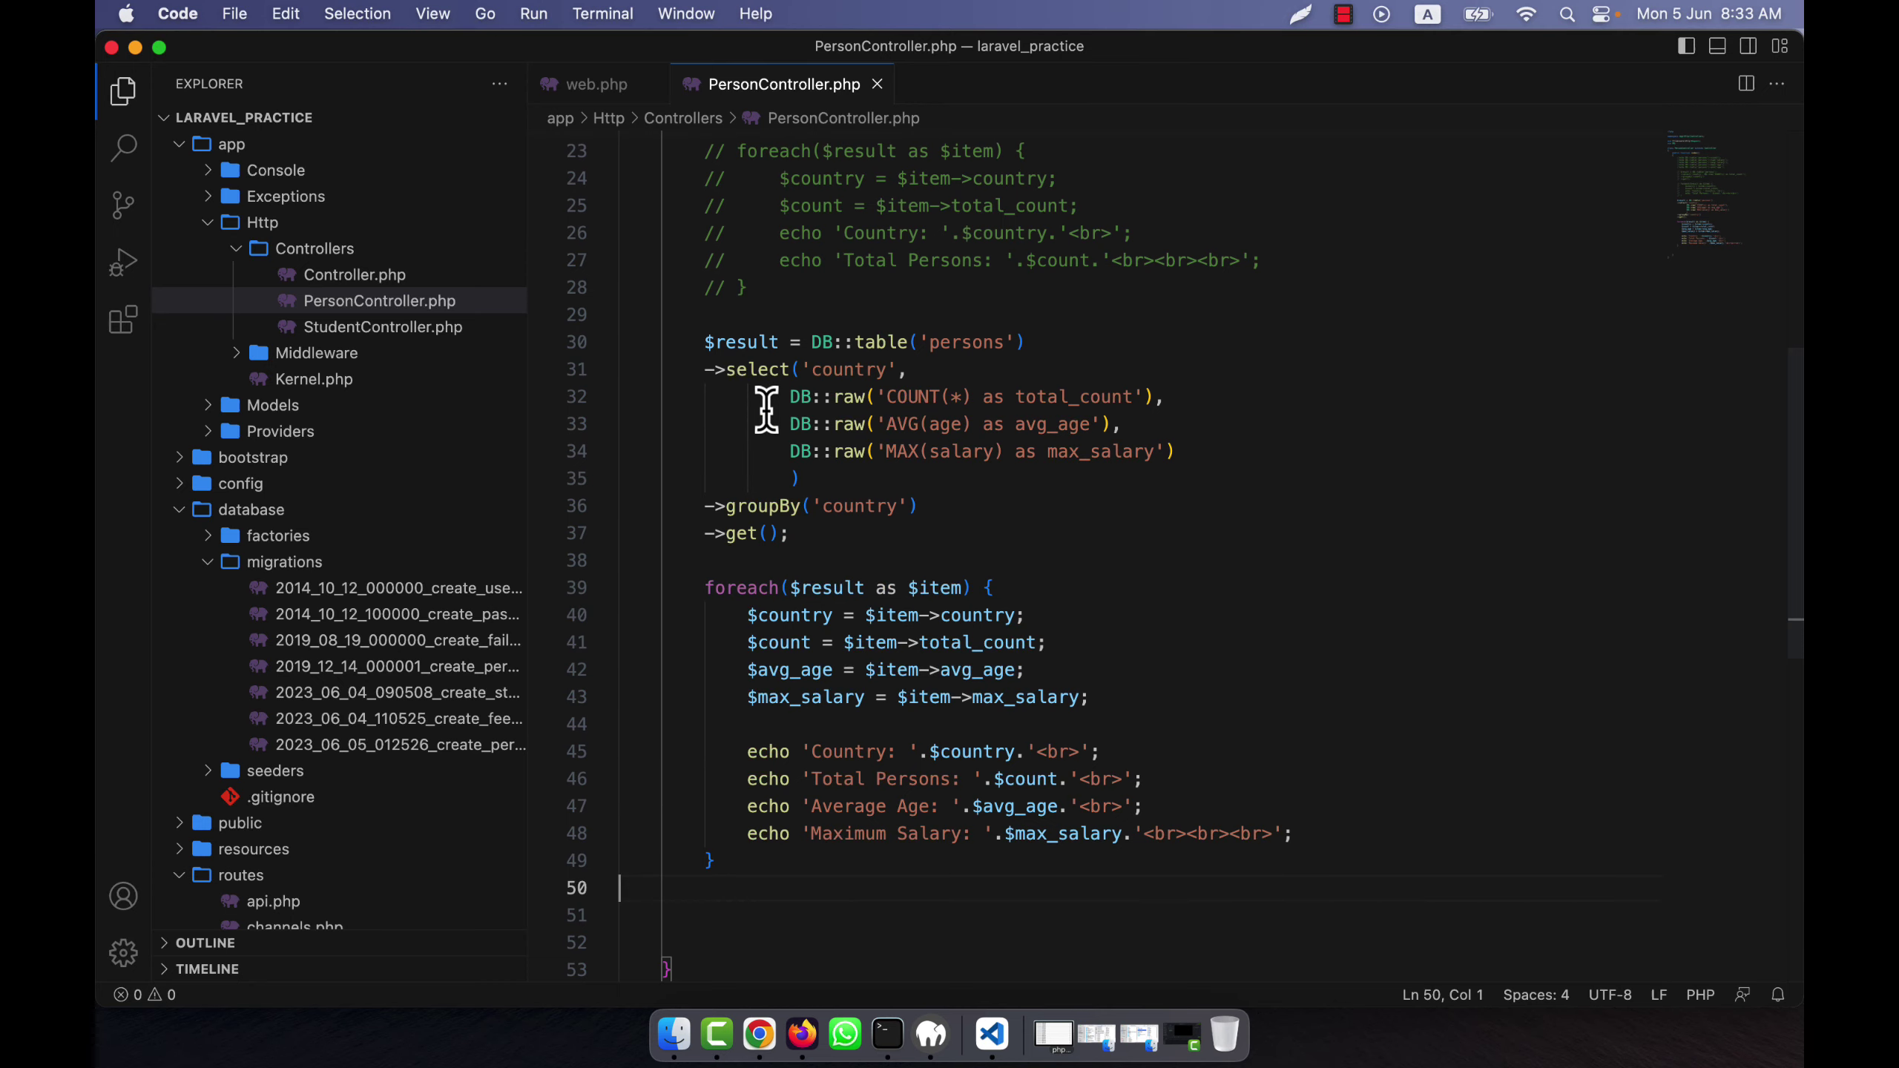
- Comment out the average-and-max-salary query block (lines 30–49)
{"action": "left_click_drag", "start_coordinate": [706, 344], "coordinate": [812, 641]}
{"action": "left_click", "coordinate": [801, 370]}
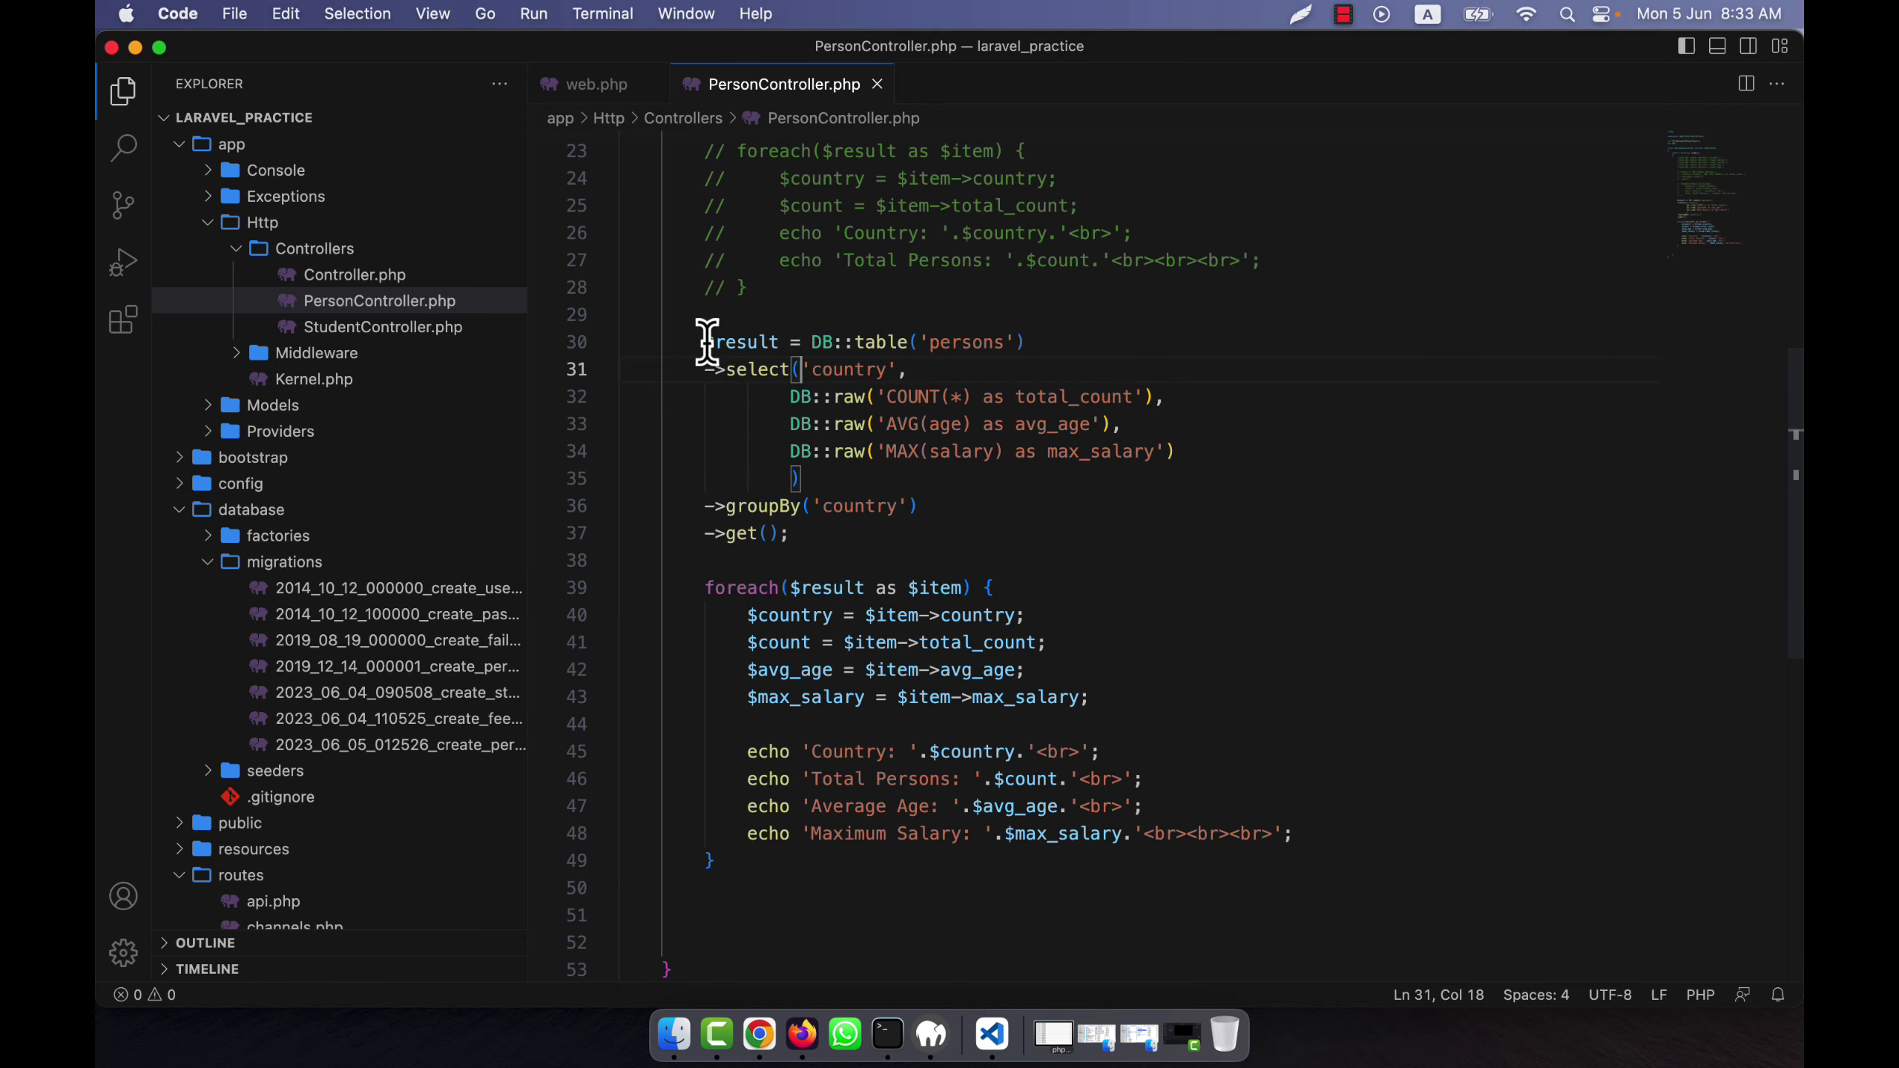
{"action": "left_click_drag", "start_coordinate": [707, 342], "coordinate": [827, 869]}
{"action": "key", "text": "super+slash"}
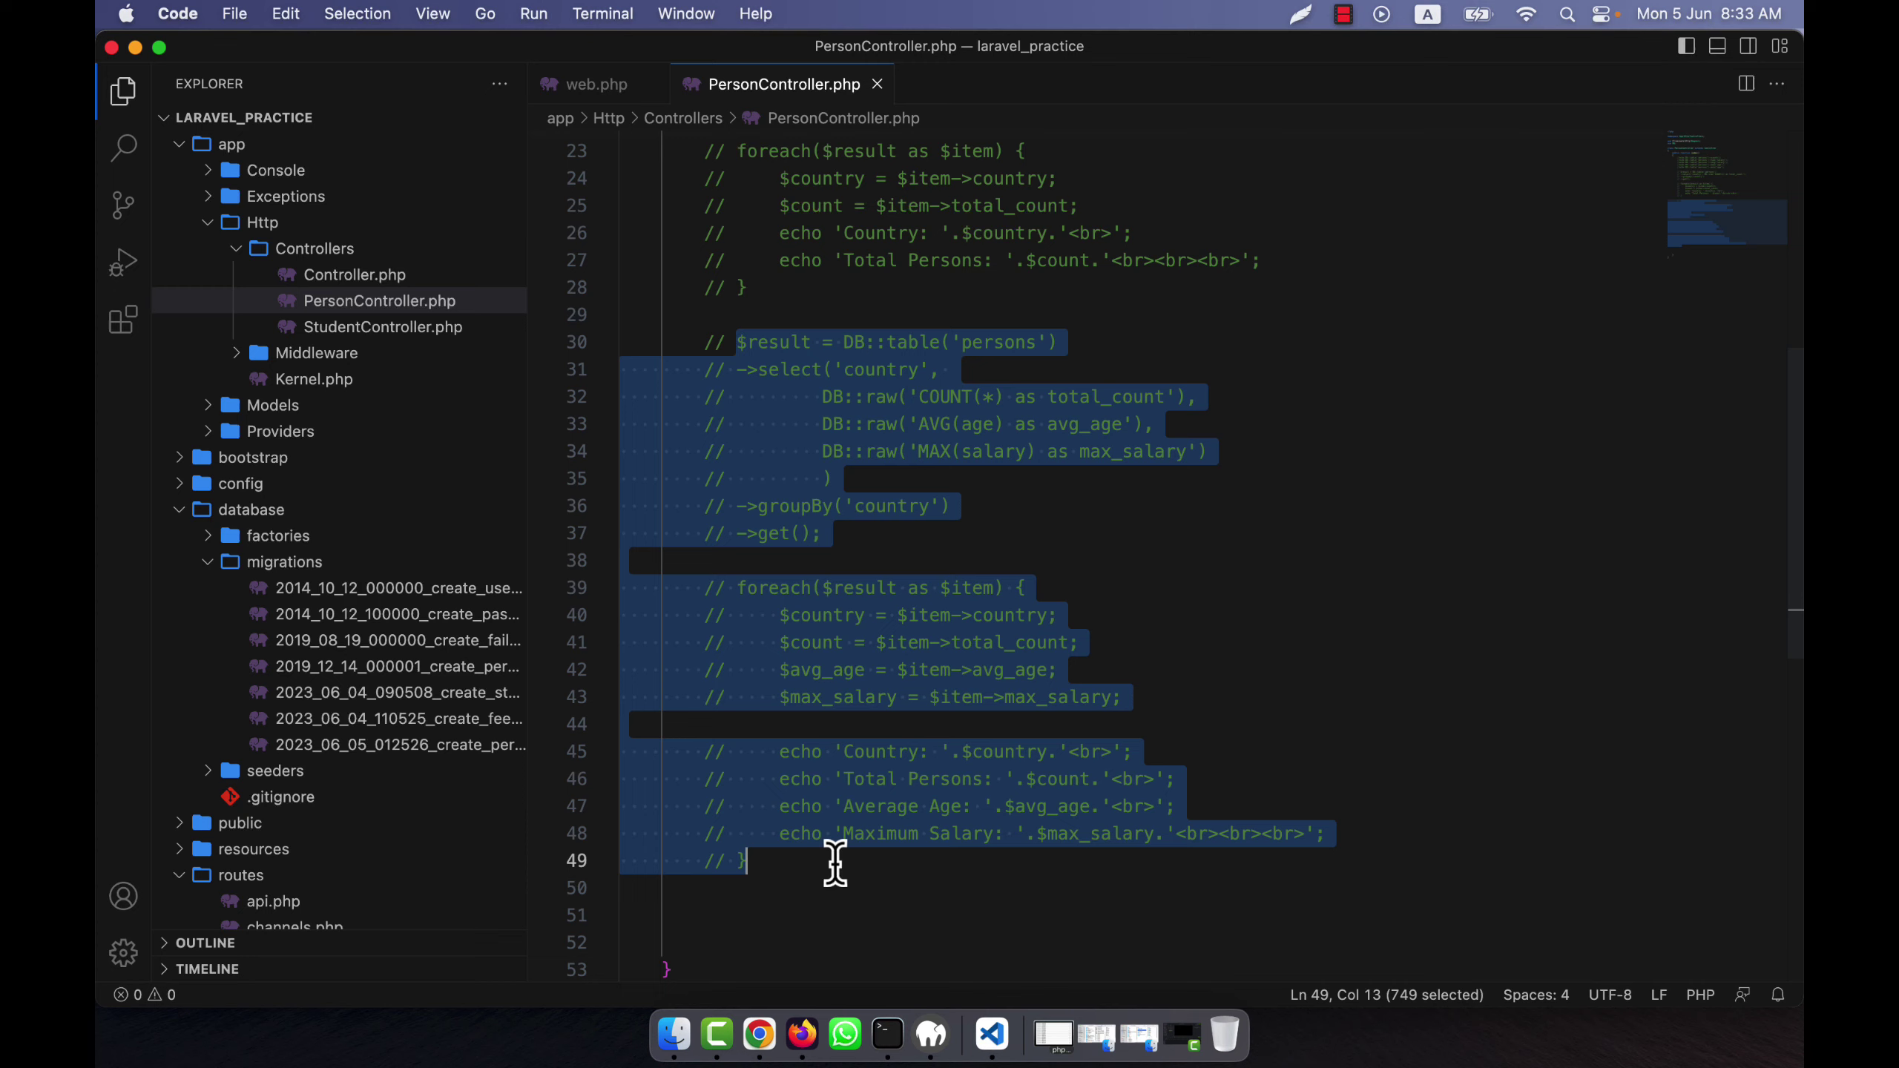
{"action": "scroll", "coordinate": [762, 500], "scroll_direction": "up", "scroll_amount": 4}
{"action": "scroll", "coordinate": [824, 344], "scroll_direction": "up", "scroll_amount": 2}
{"action": "scroll", "coordinate": [823, 345], "scroll_direction": "up", "scroll_amount": 2}
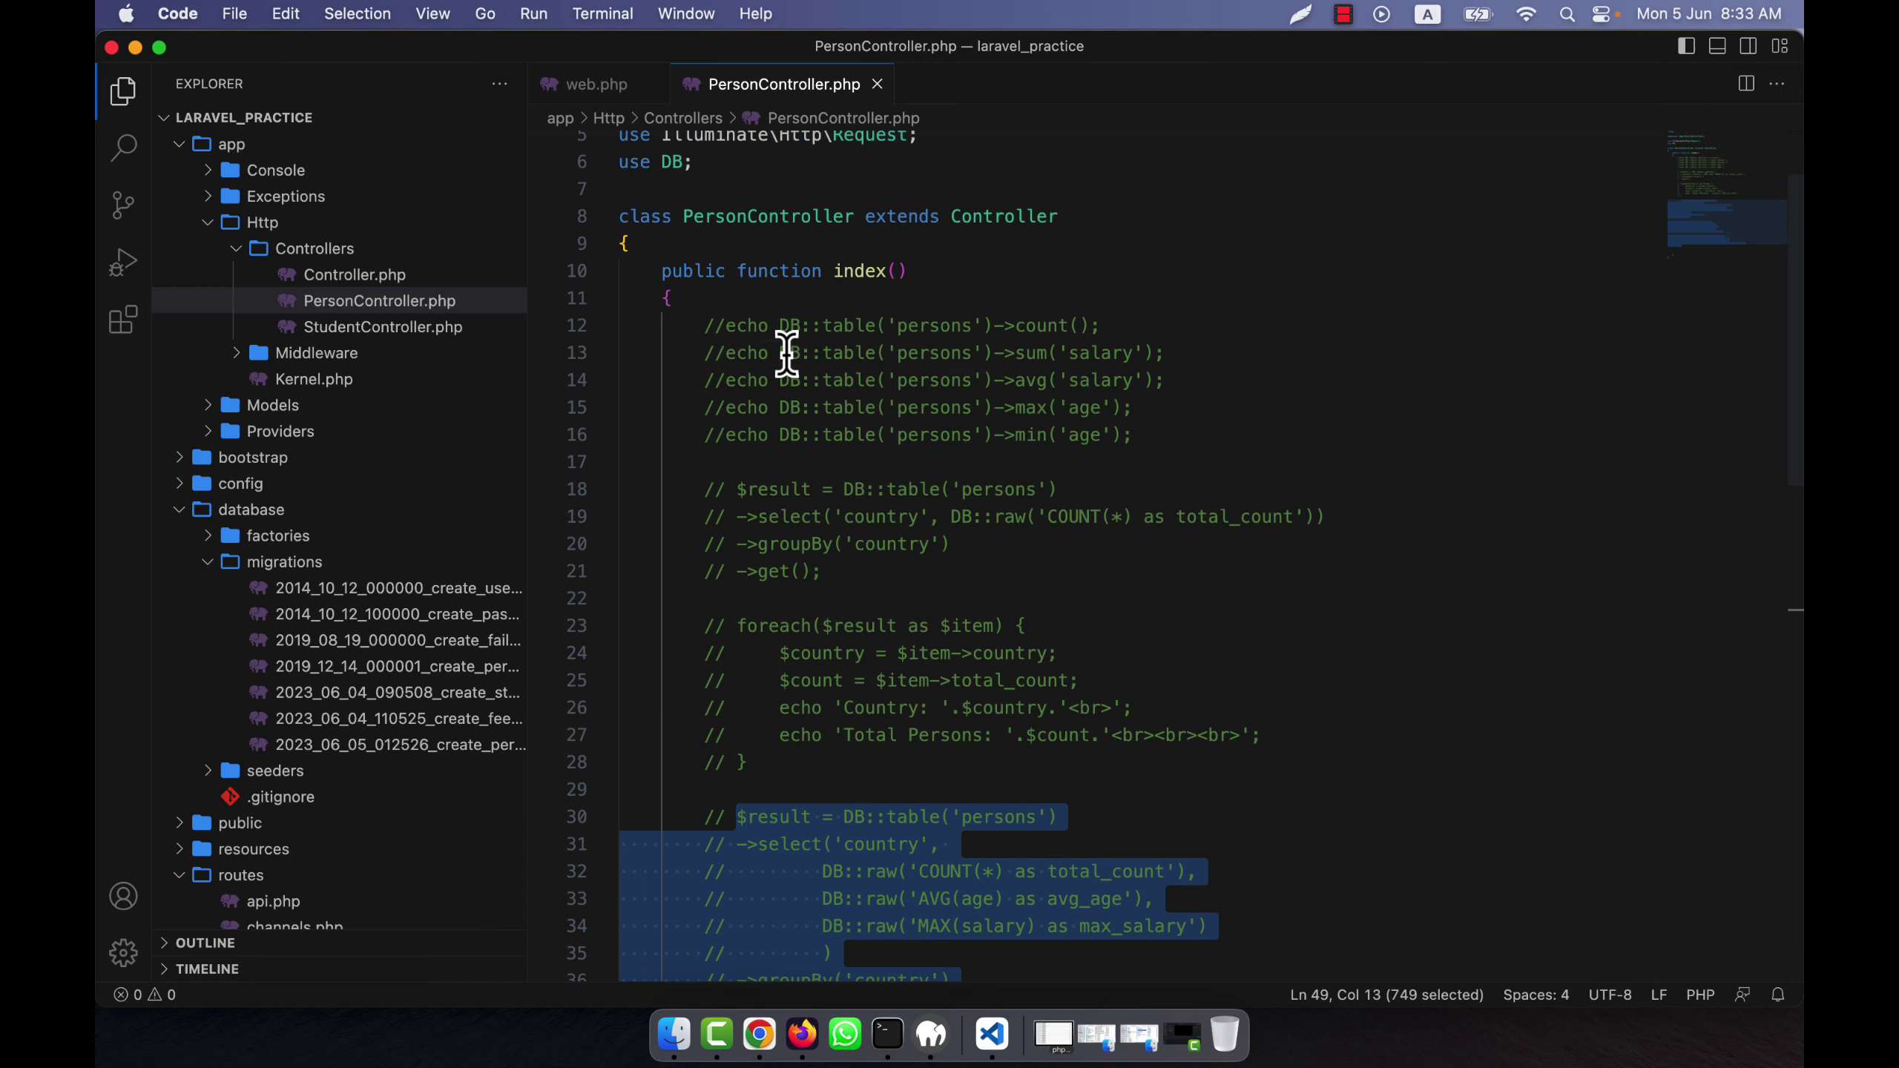
{"action": "left_click", "coordinate": [793, 479]}
{"action": "scroll", "coordinate": [793, 479], "scroll_direction": "down", "scroll_amount": 3}
- Paste the per-country count query at line 52 and uncomment it as the active query
{"action": "left_click_drag", "start_coordinate": [698, 373], "coordinate": [811, 650]}
{"action": "key", "text": "ctrl+c"}
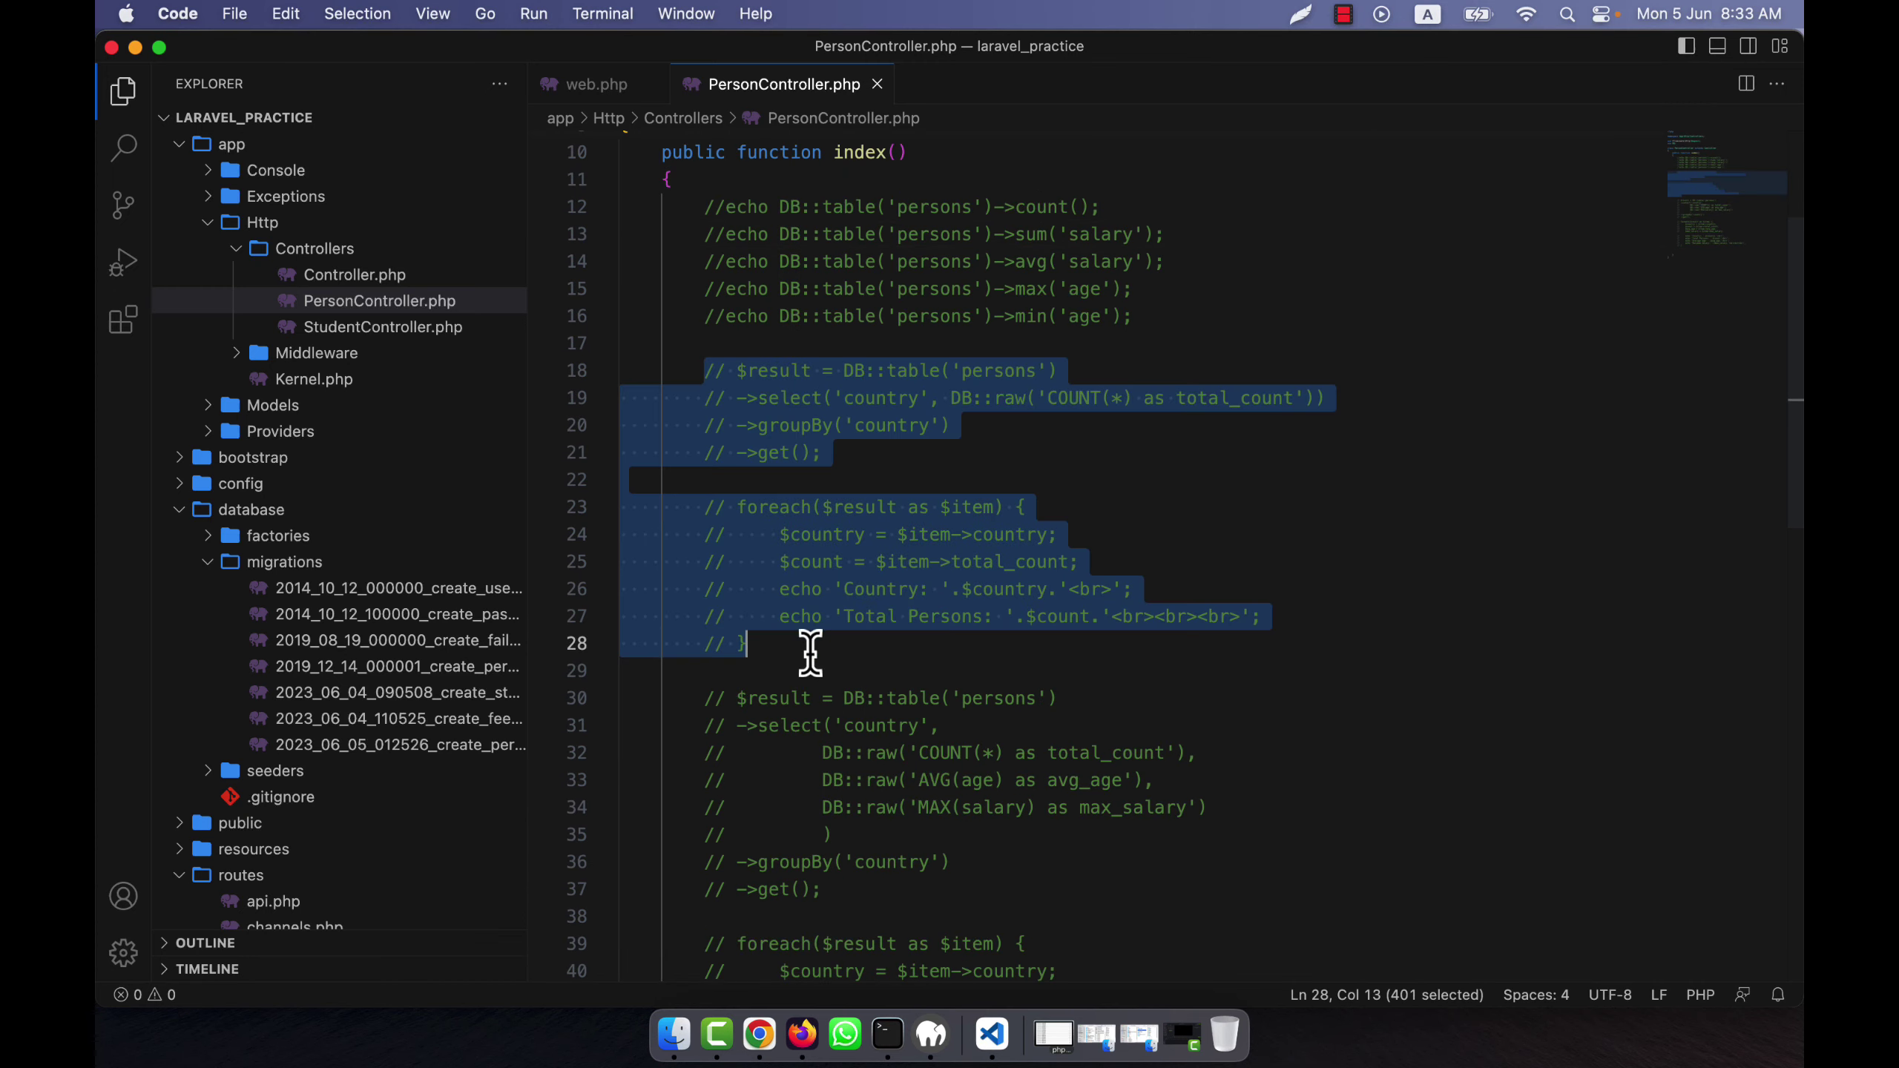
{"action": "left_click", "coordinate": [944, 695]}
{"action": "scroll", "coordinate": [979, 683], "scroll_direction": "down", "scroll_amount": 5}
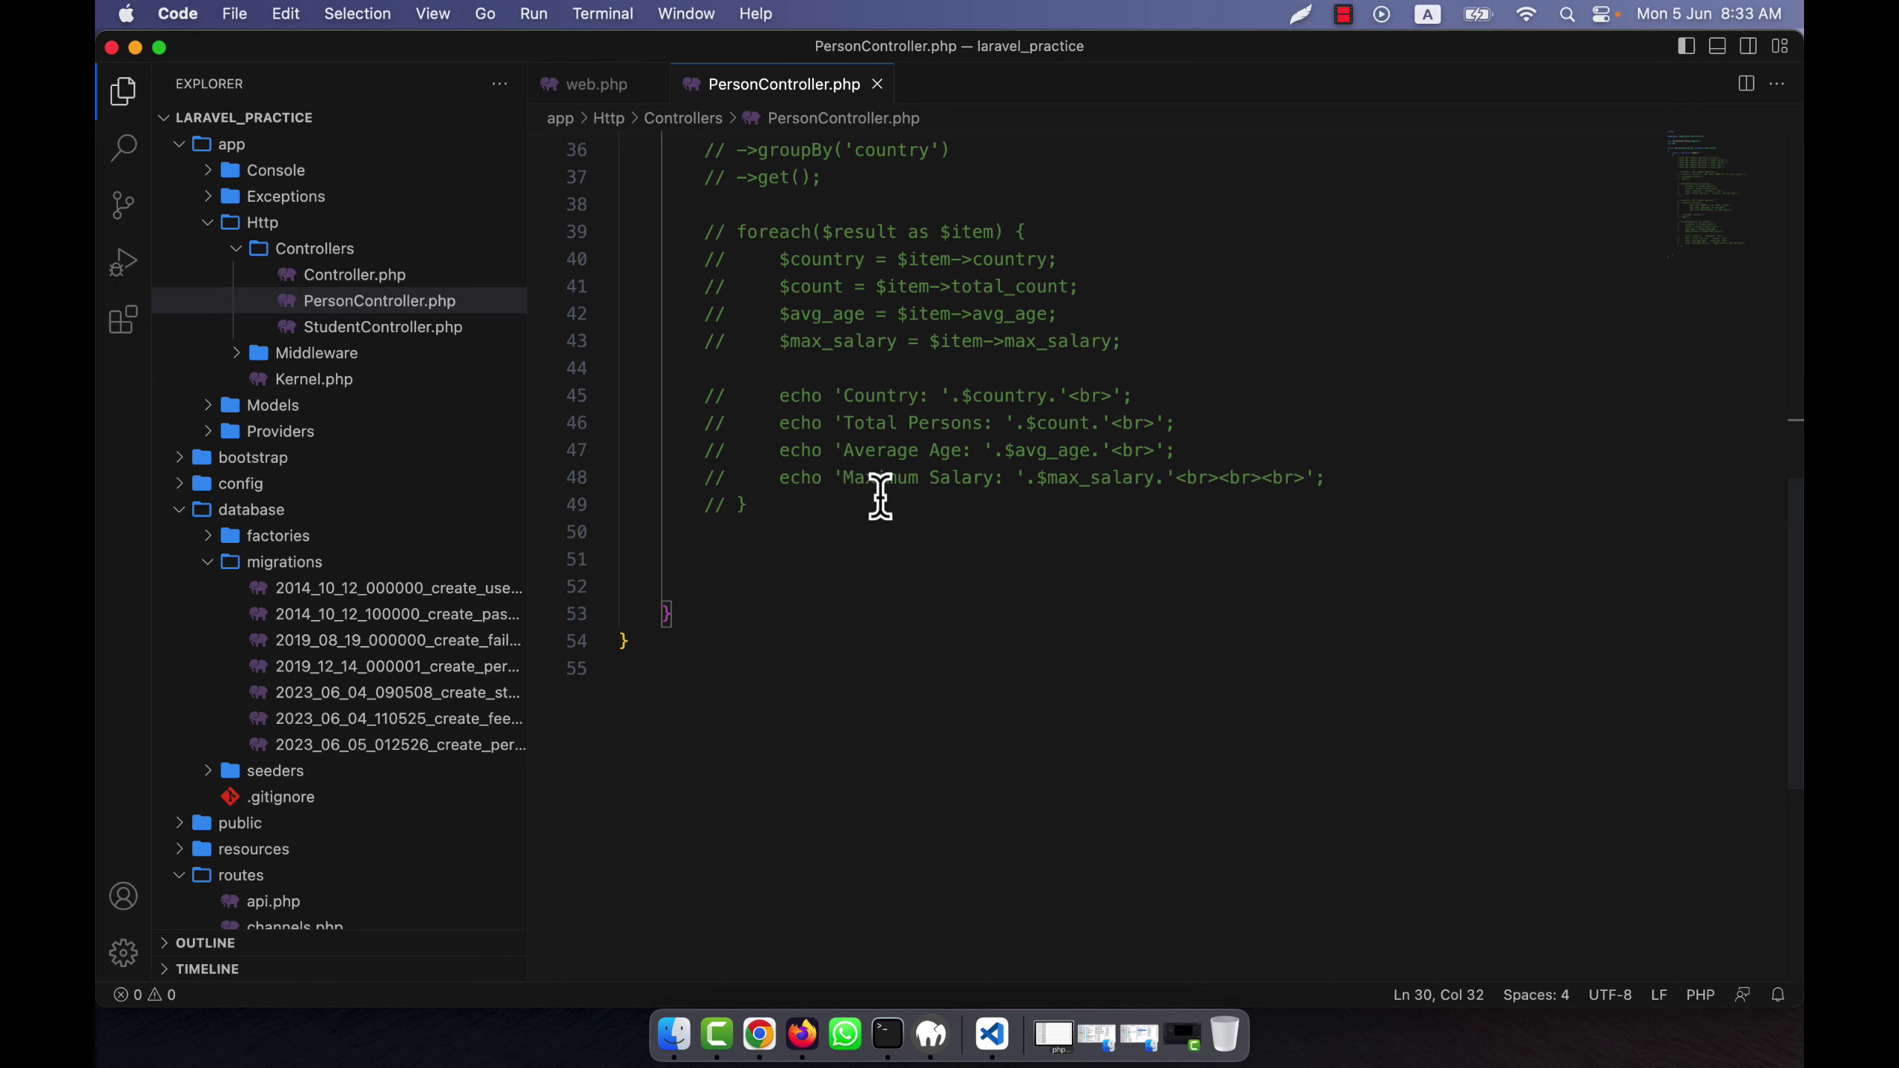
{"action": "key", "text": "Down"}
{"action": "key", "text": "Down"}
{"action": "key", "text": "Down"}
{"action": "key", "text": "ctrl+v"}
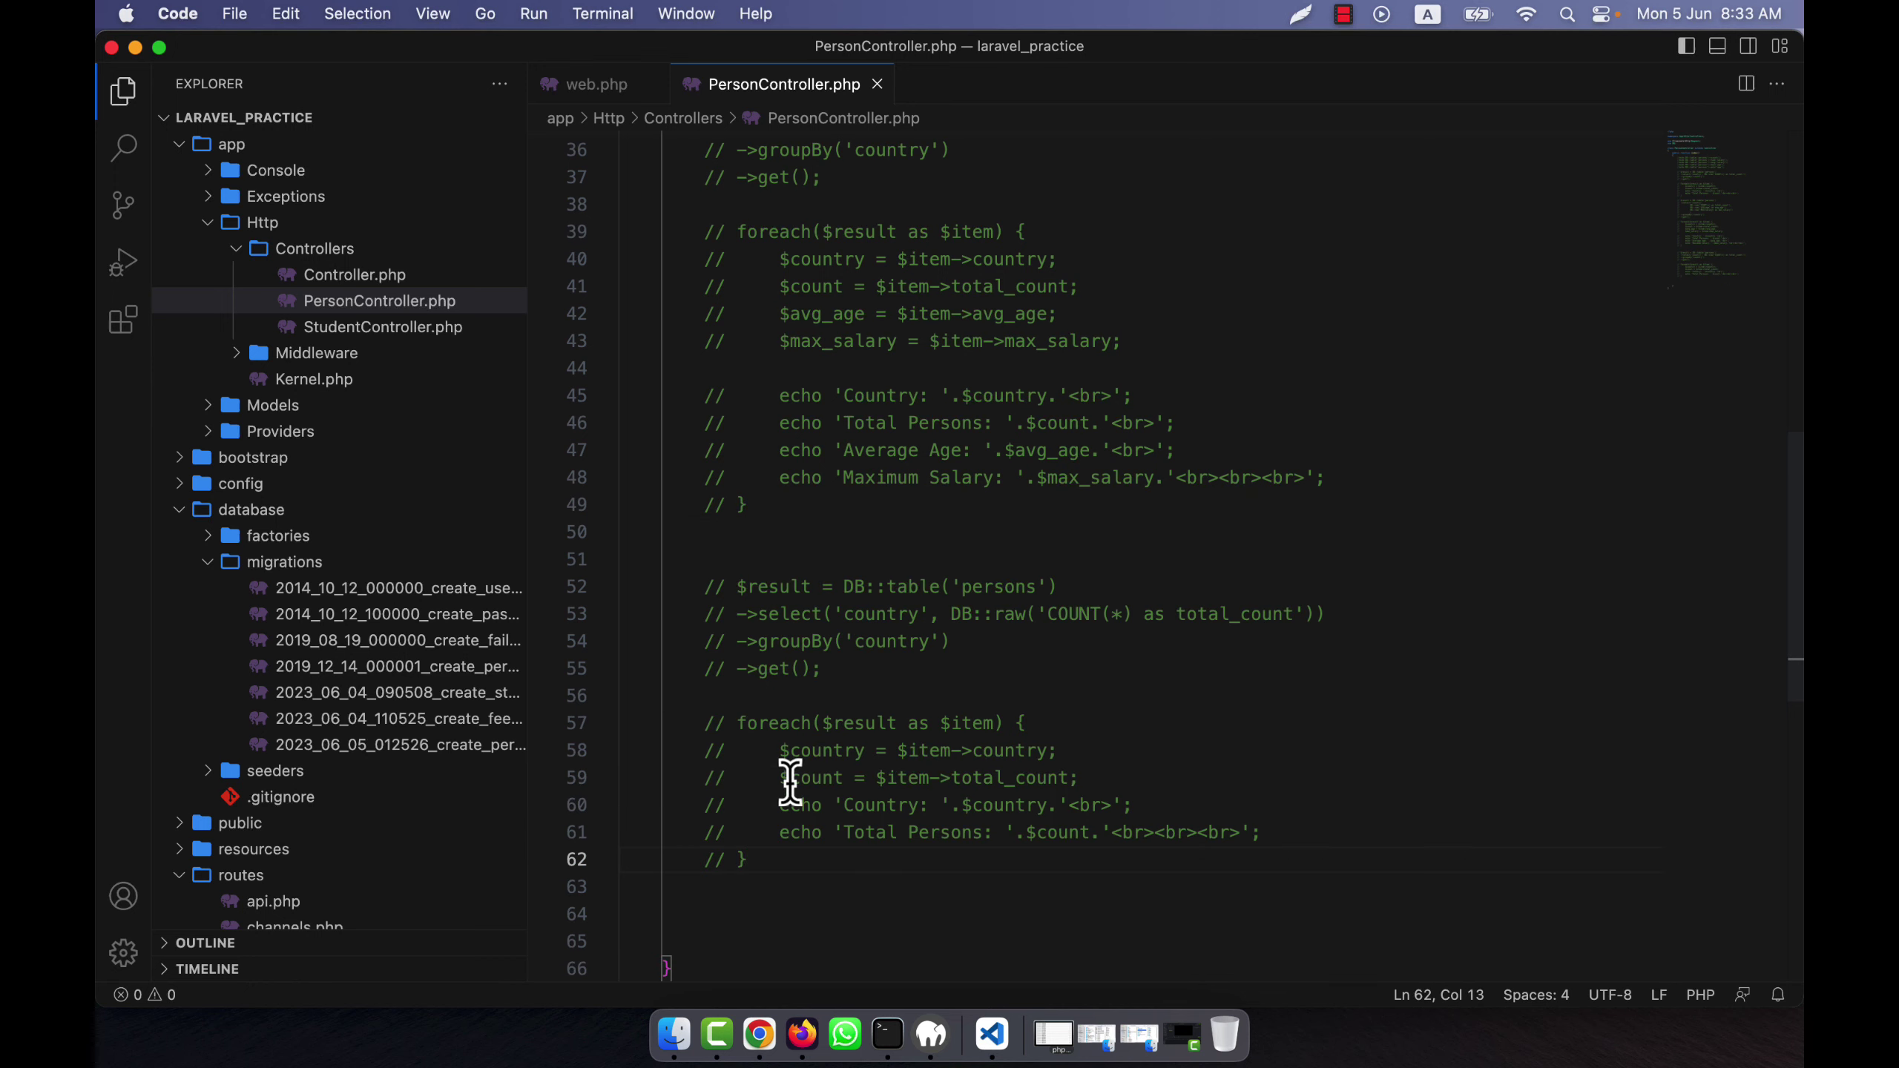
{"action": "left_click_drag", "start_coordinate": [796, 861], "coordinate": [698, 588]}
{"action": "key", "text": "super+slash"}
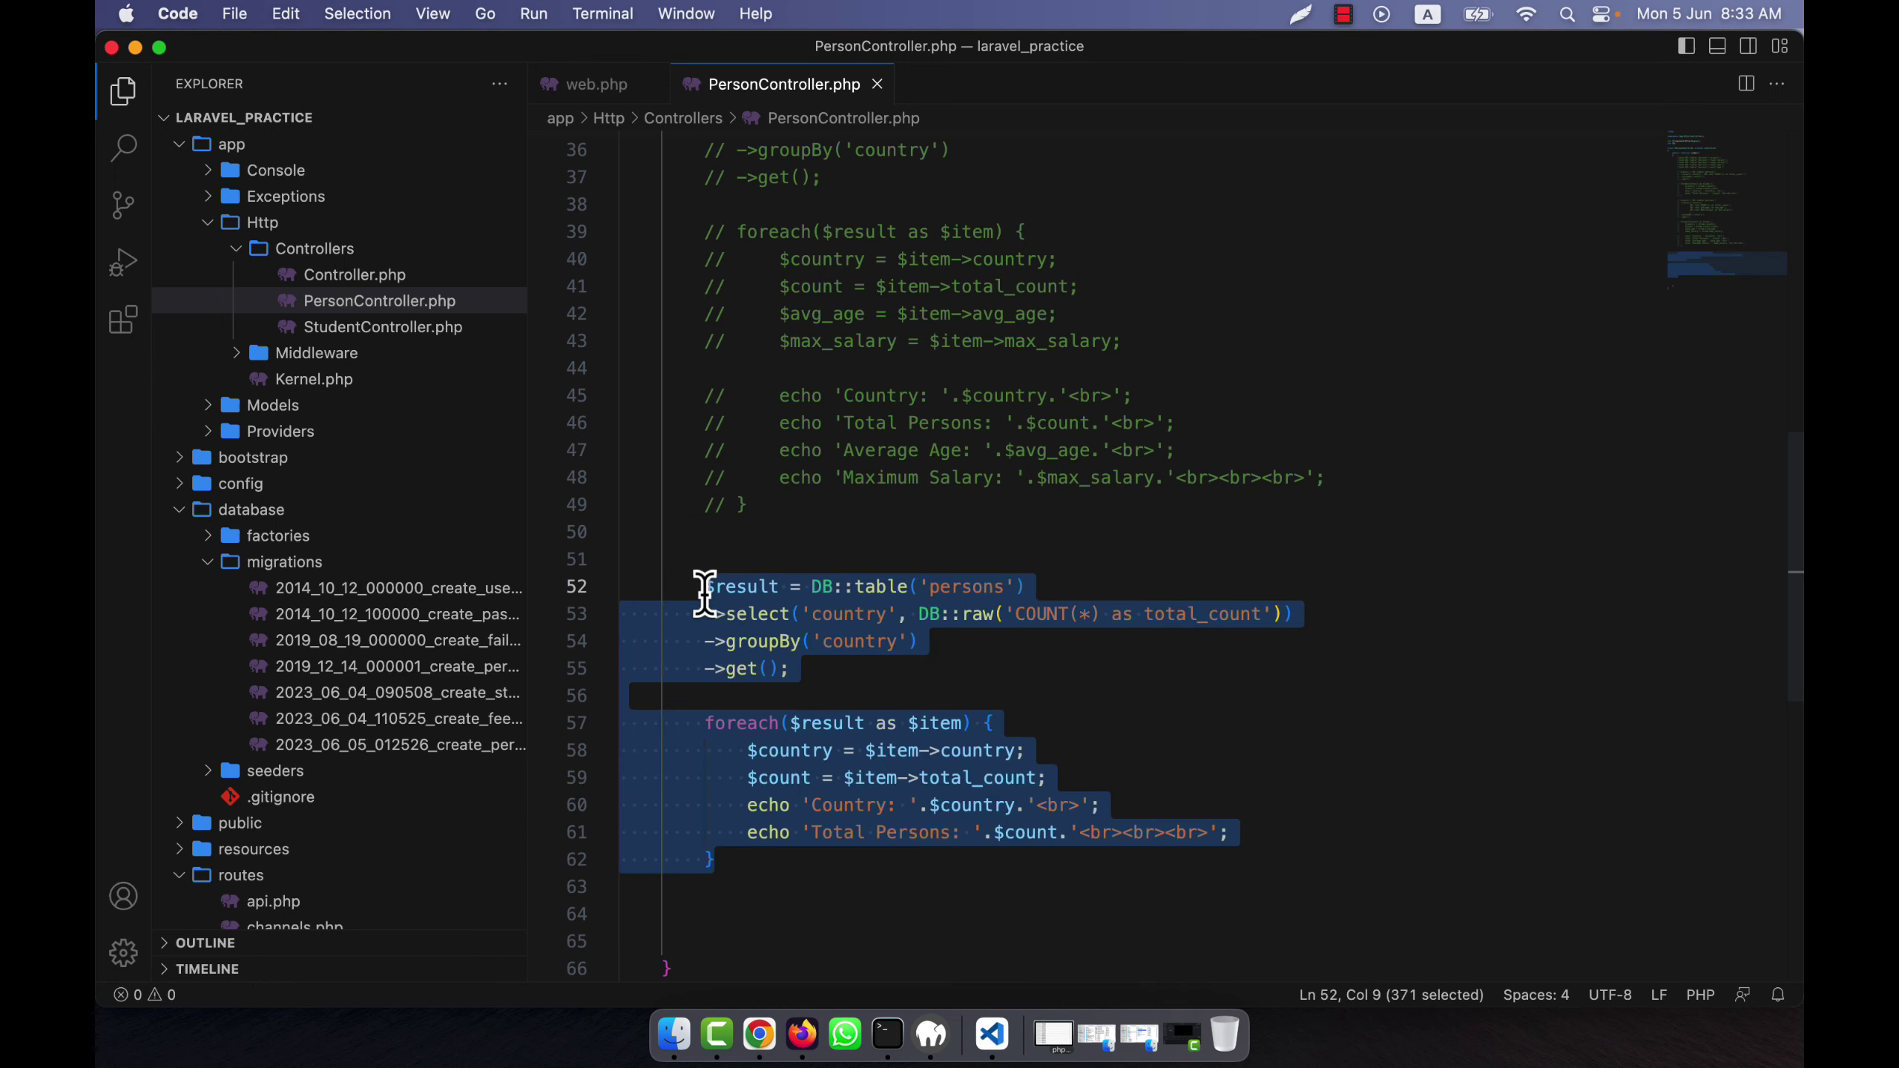
{"action": "left_click", "coordinate": [876, 609]}
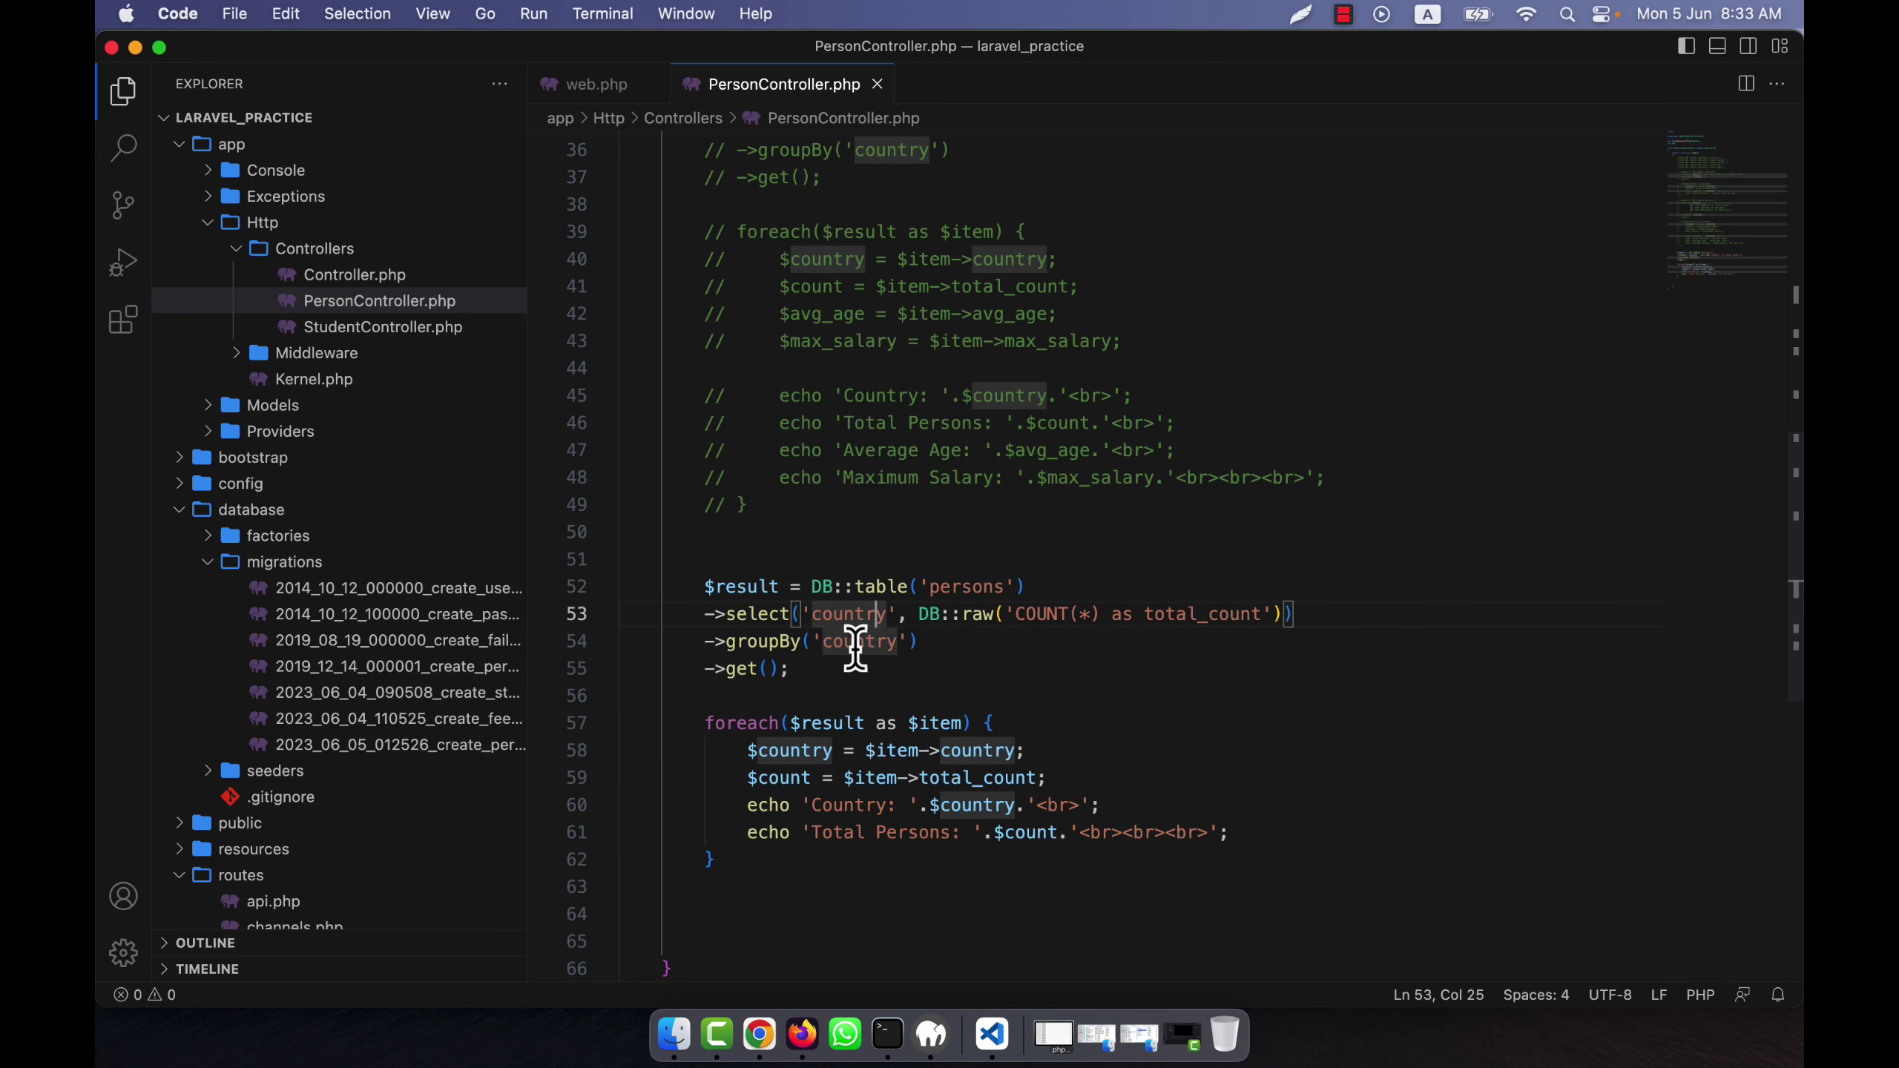
{"action": "left_click", "coordinate": [958, 646]}
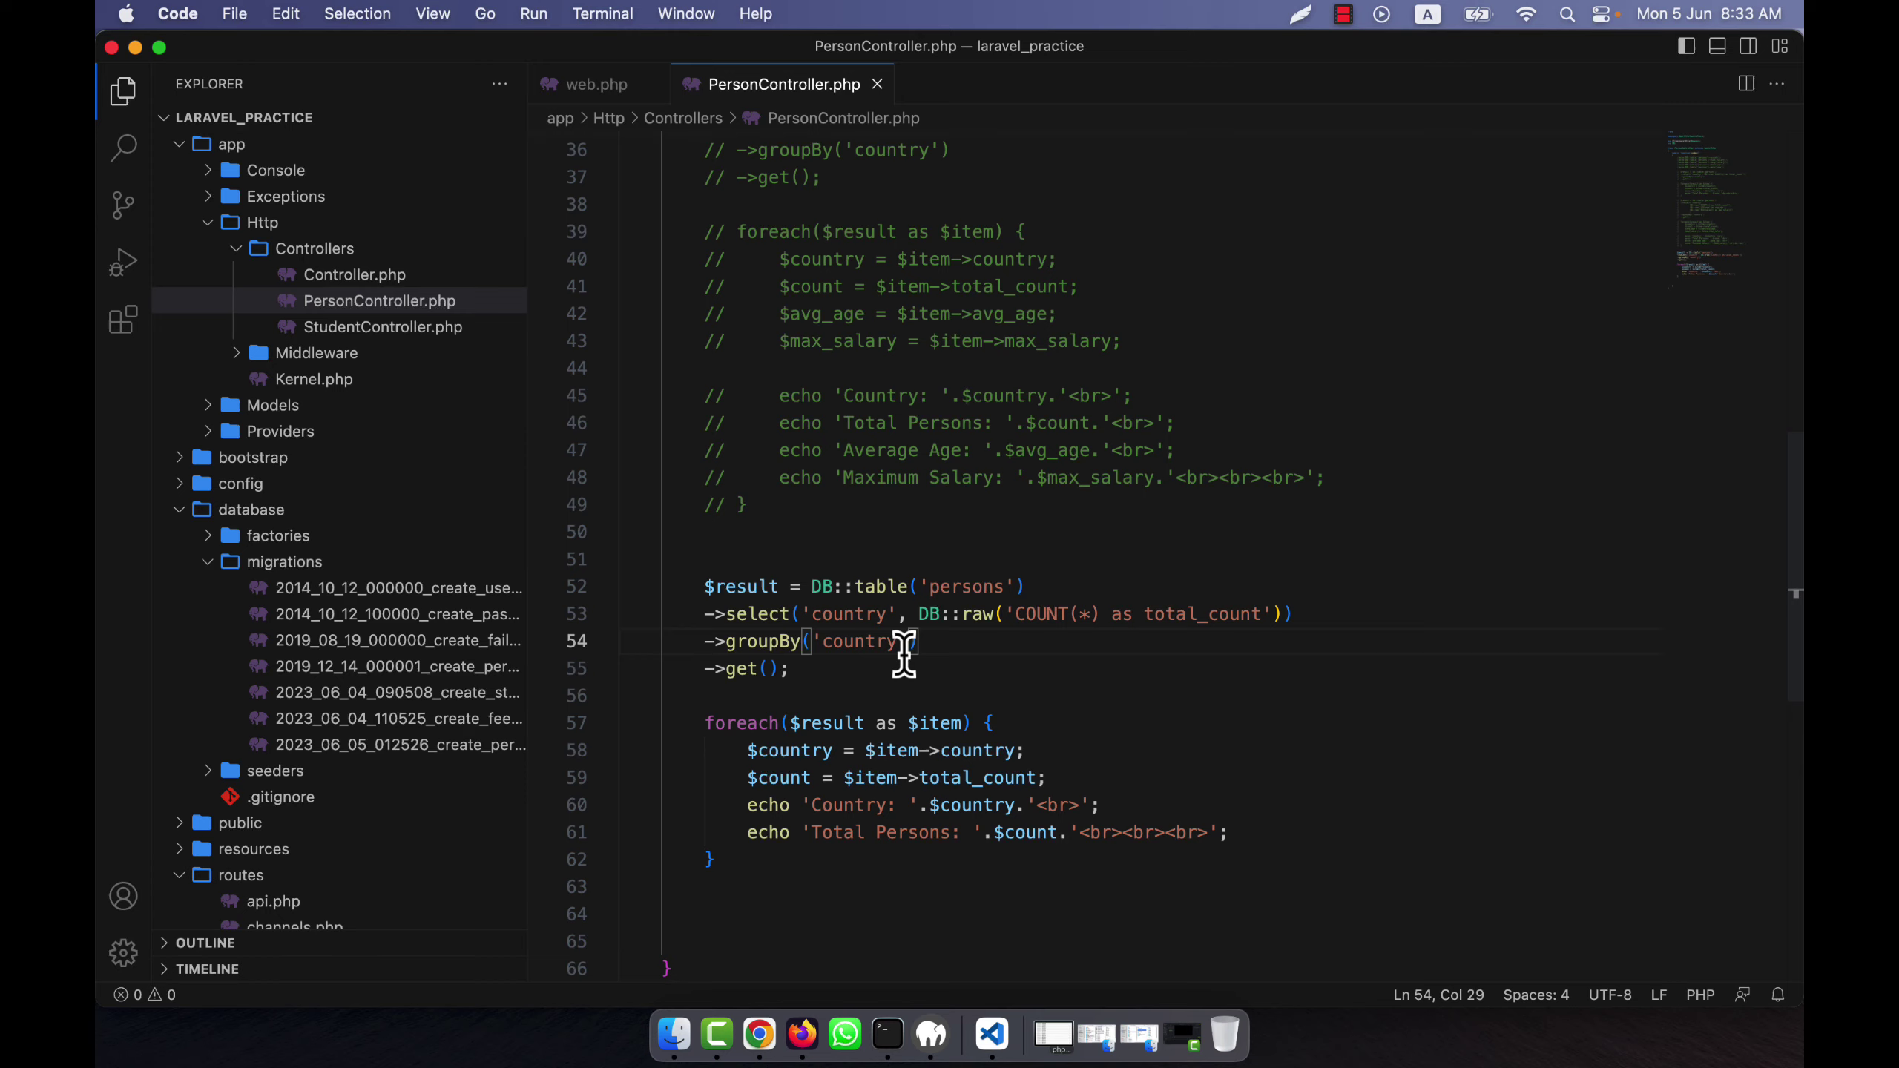
- Reload the person index in Firefox to see each country's total persons
{"action": "left_click", "coordinate": [802, 1034]}
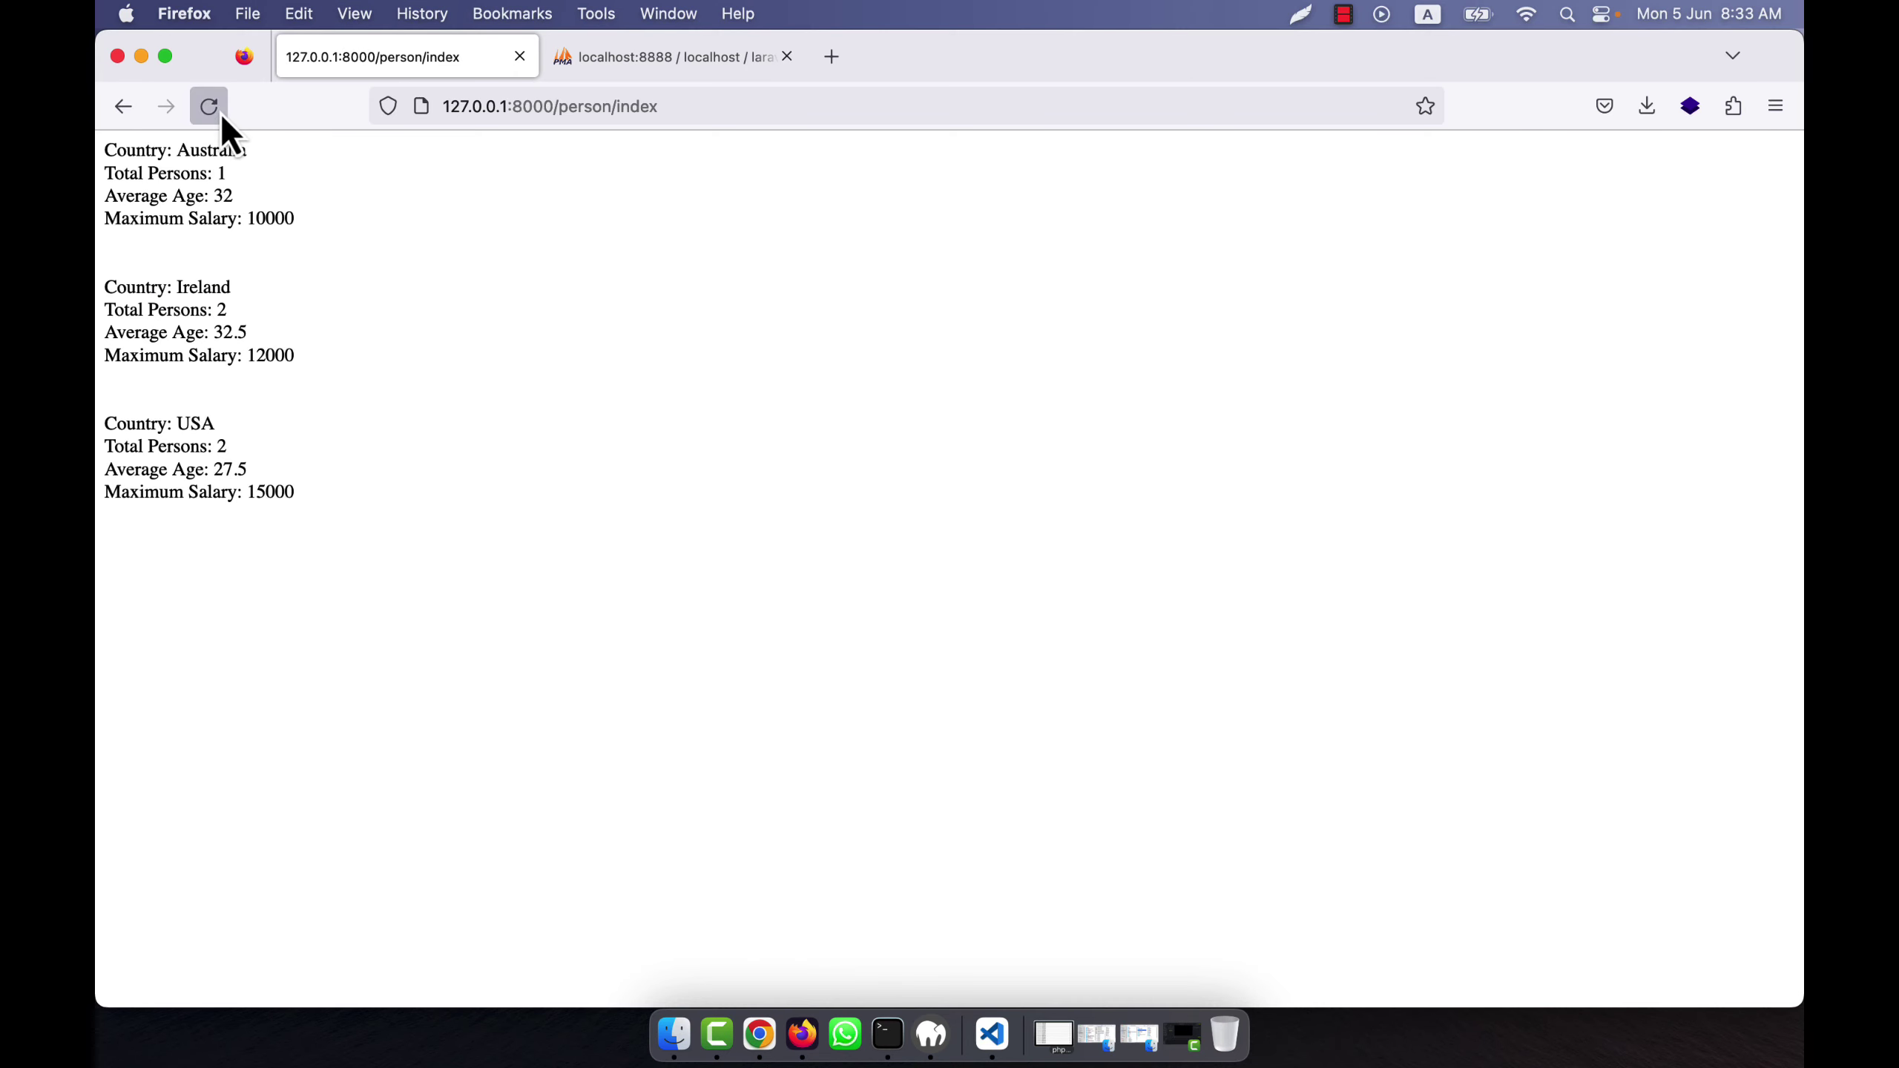
{"action": "left_click", "coordinate": [210, 107]}
{"action": "left_click_drag", "start_coordinate": [104, 148], "coordinate": [259, 154]}
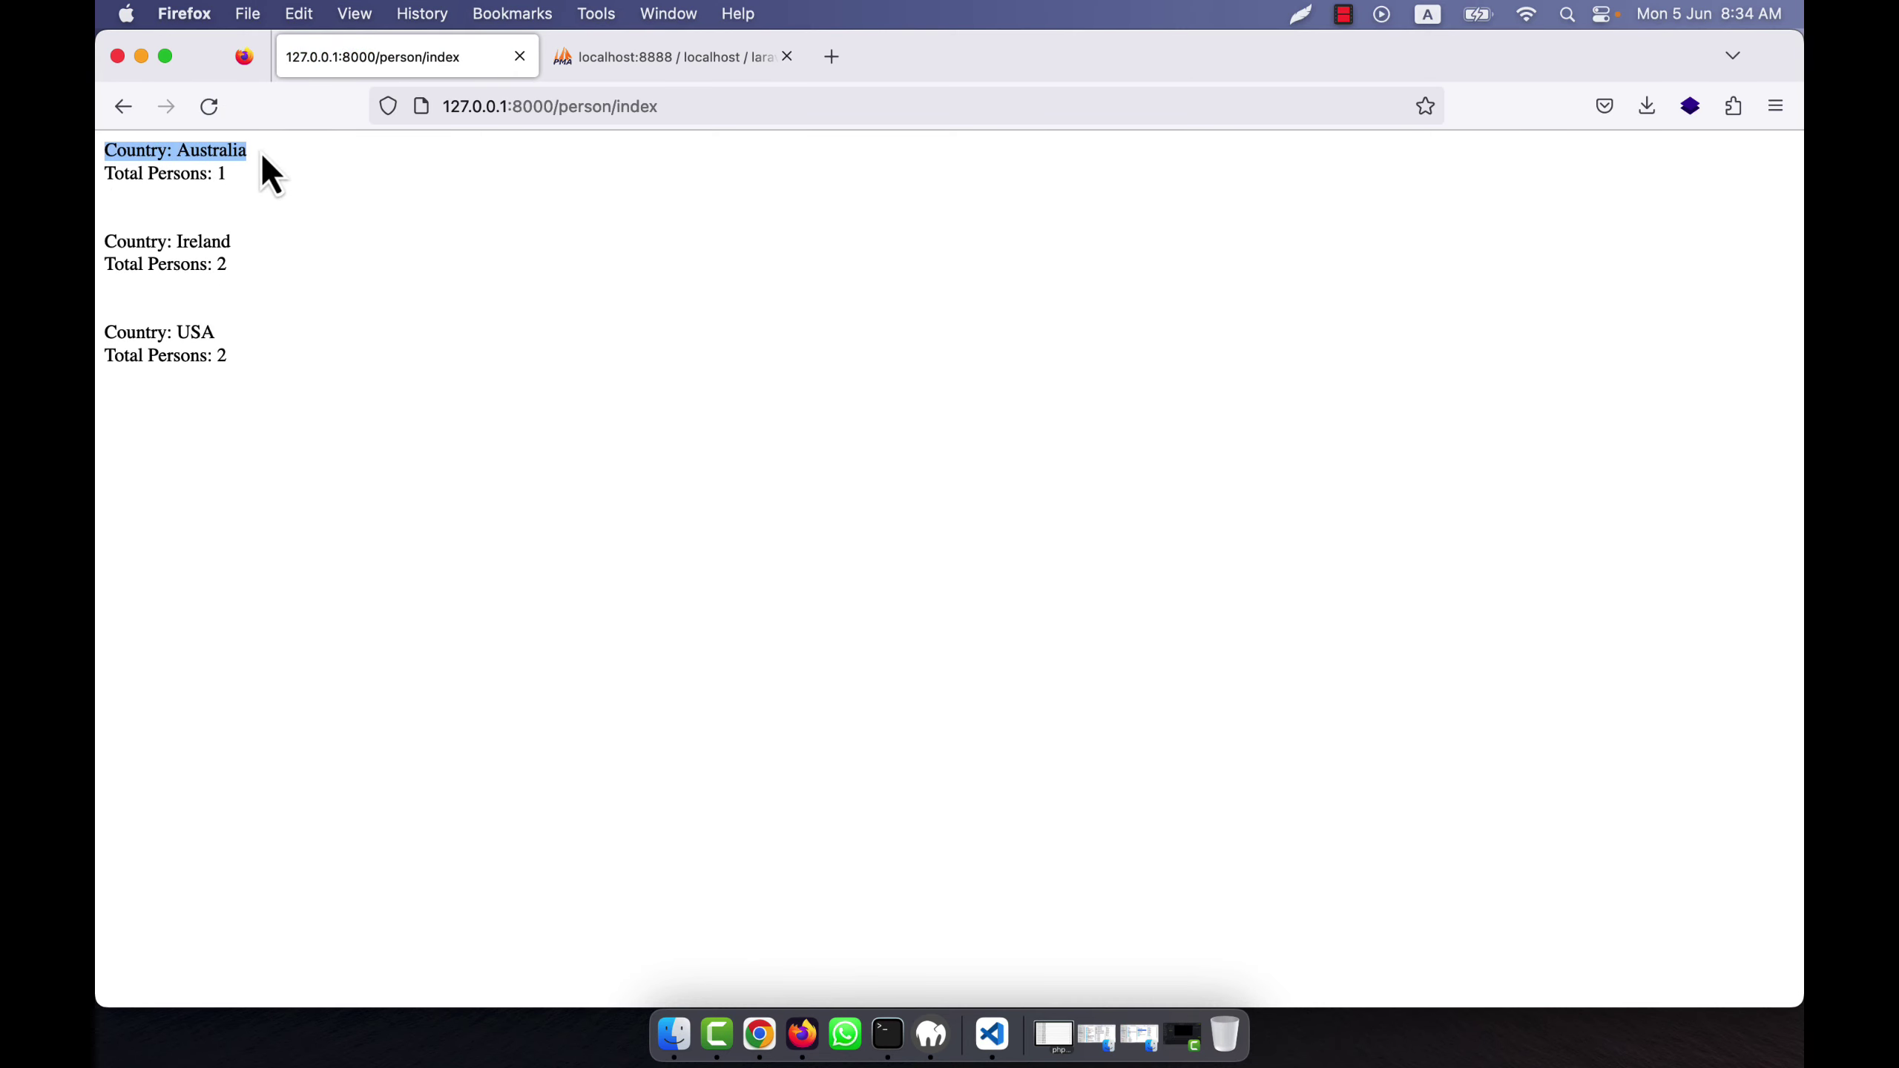
{"action": "left_click", "coordinate": [250, 175]}
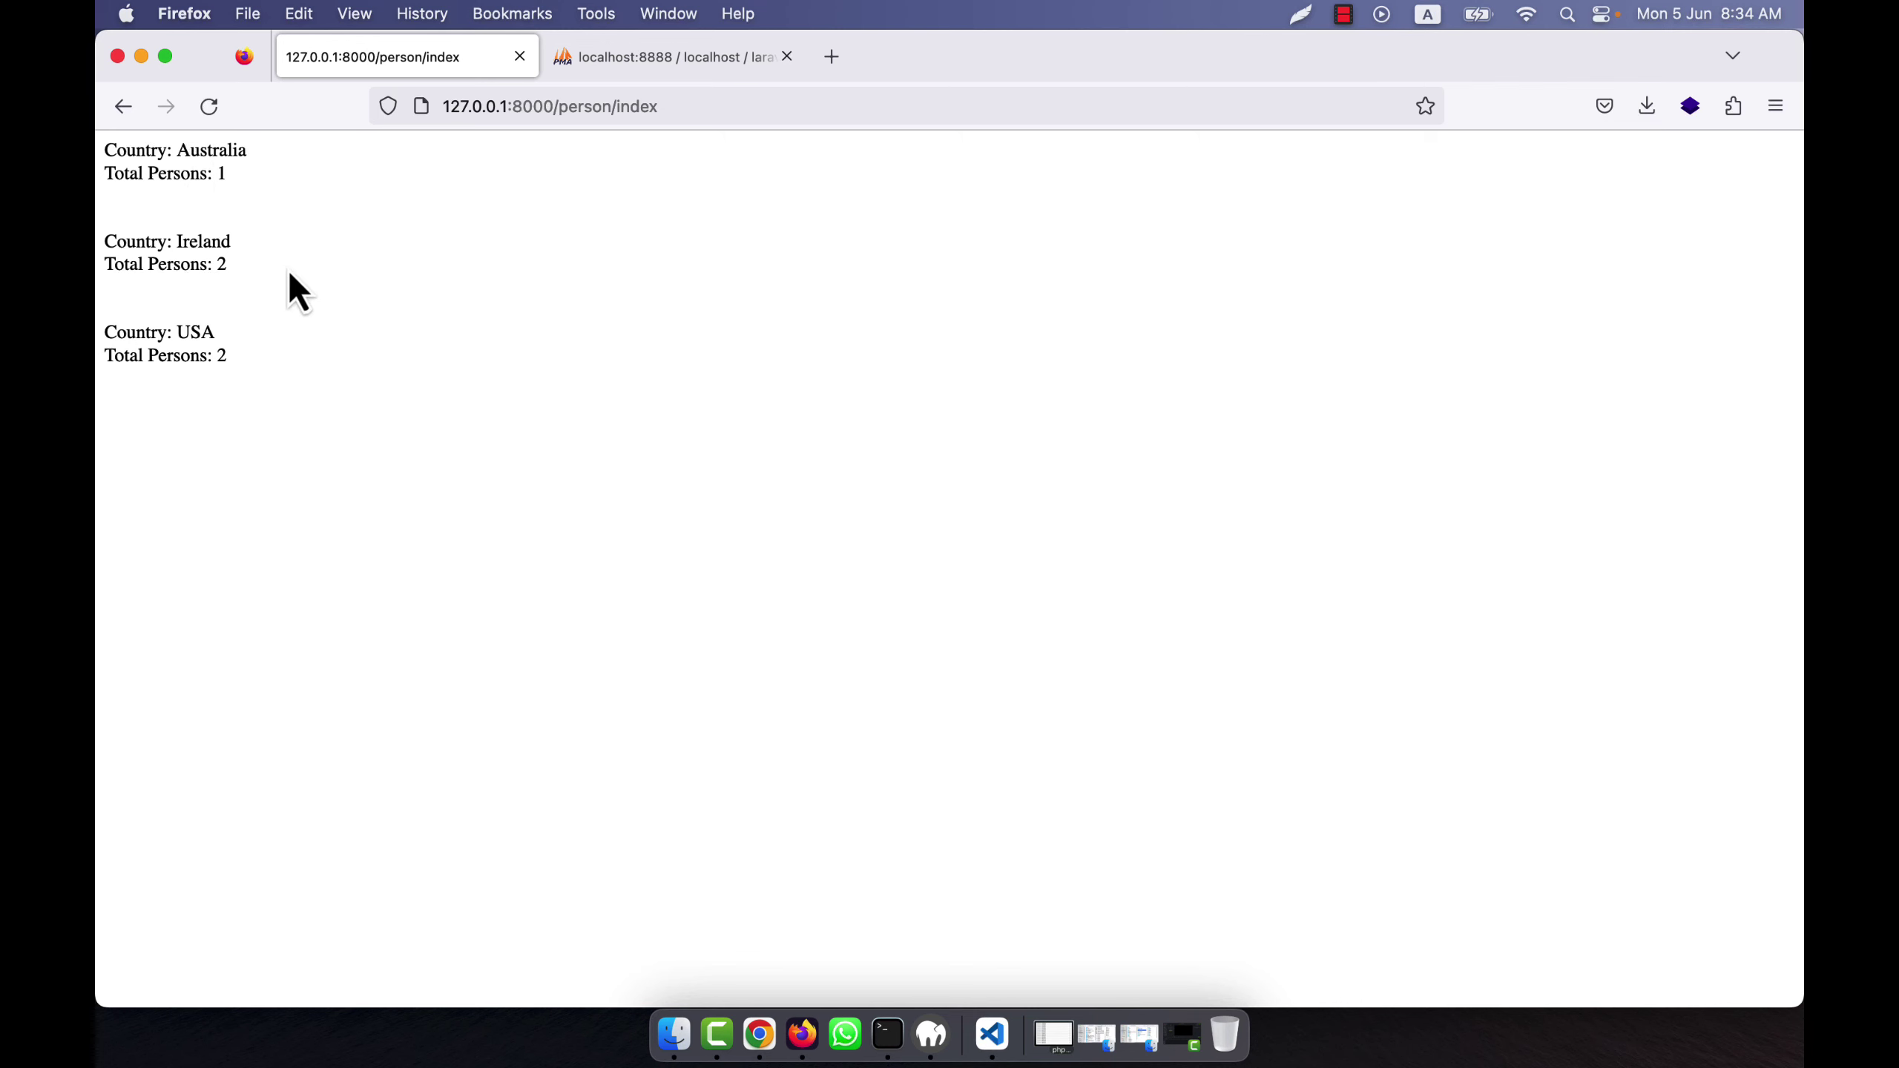
- Insert an empty ->havingRaw('') clause after groupBy('country') in the persons query
{"action": "left_click", "coordinate": [989, 1035]}
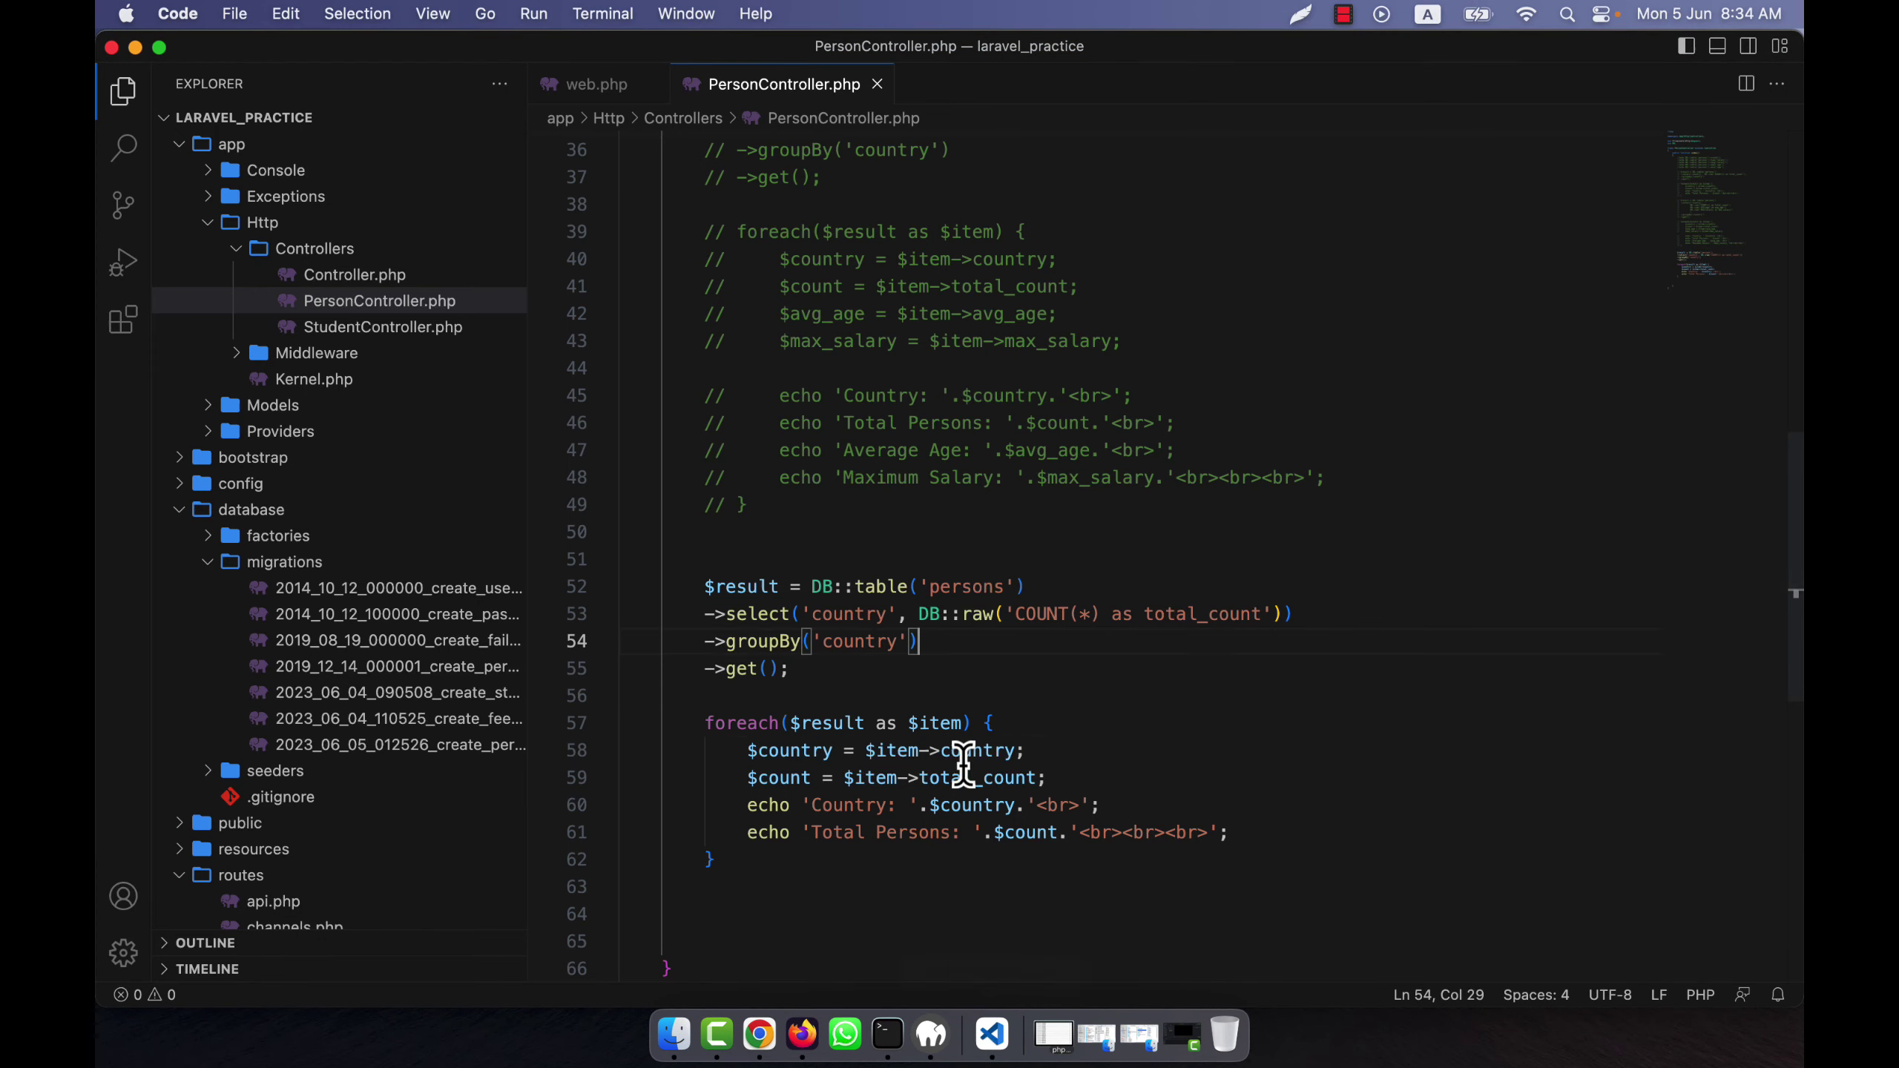
{"action": "left_click", "coordinate": [1014, 686]}
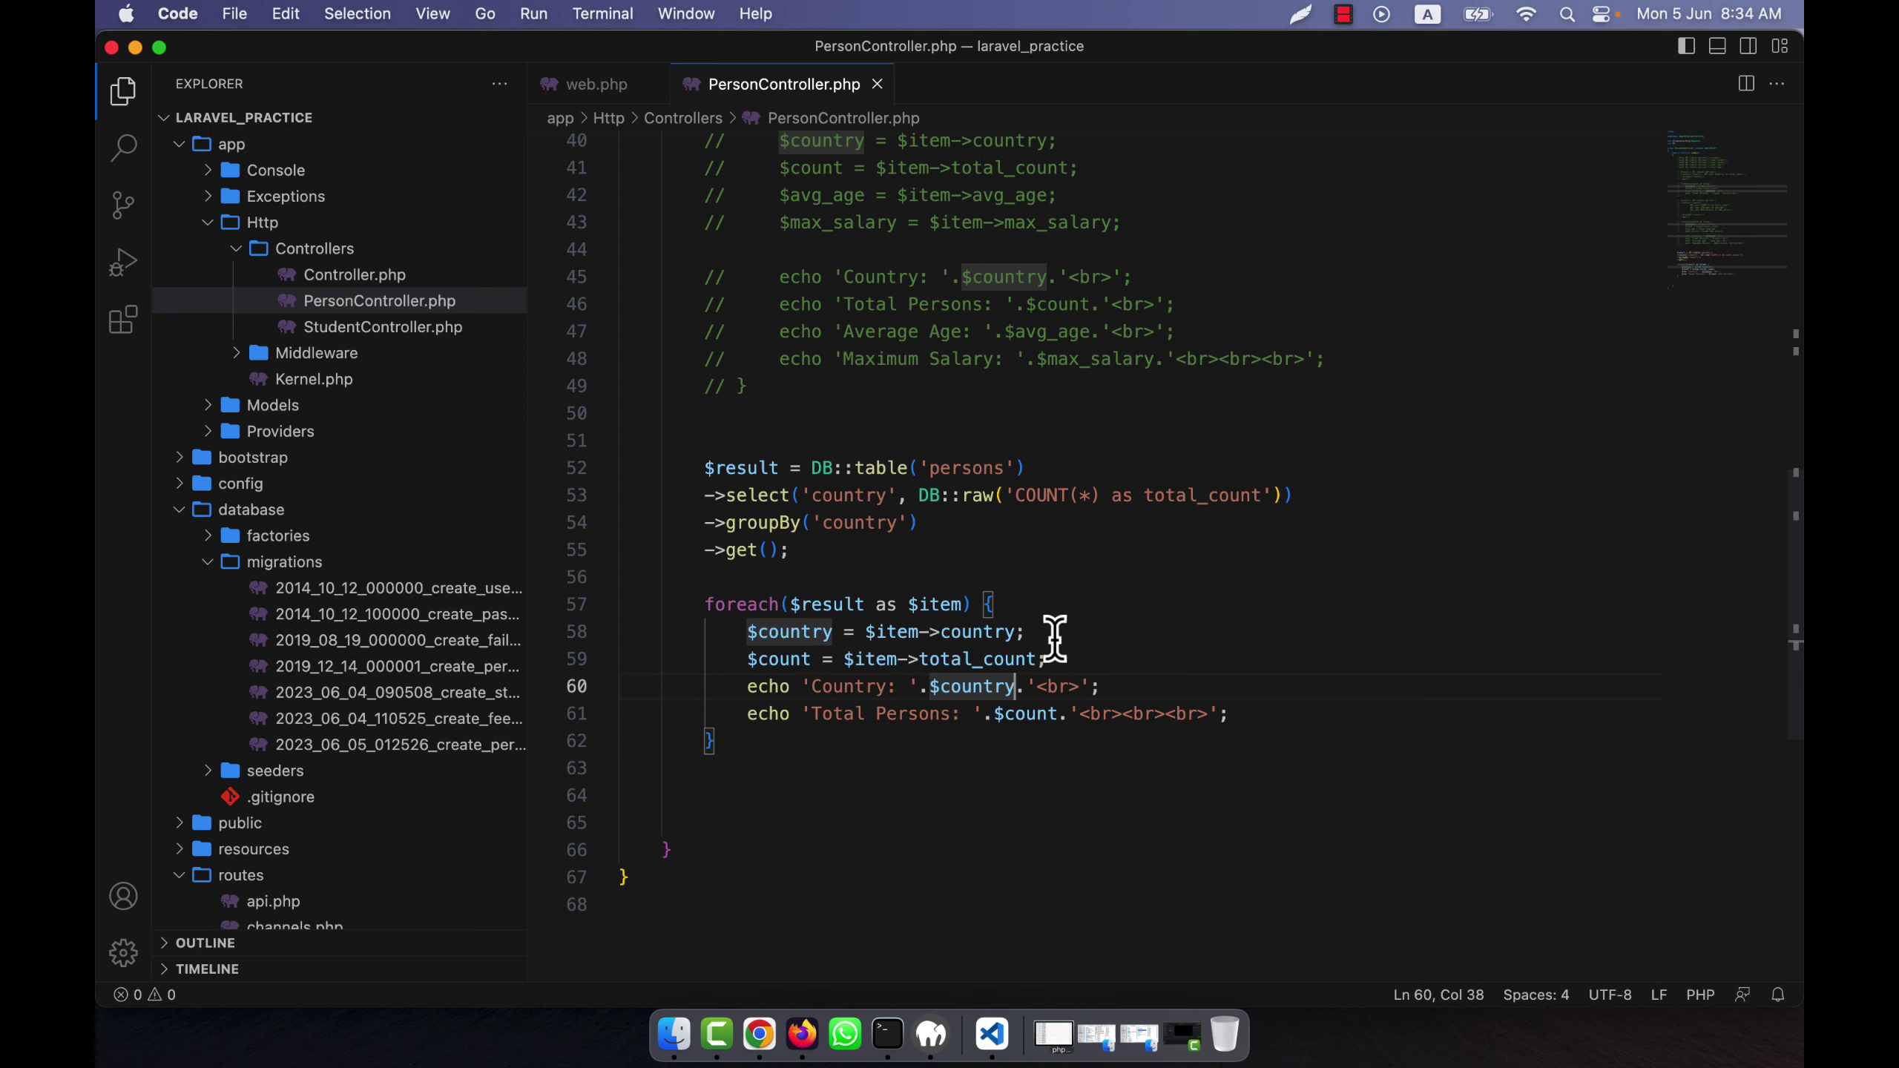
{"action": "left_click", "coordinate": [834, 604]}
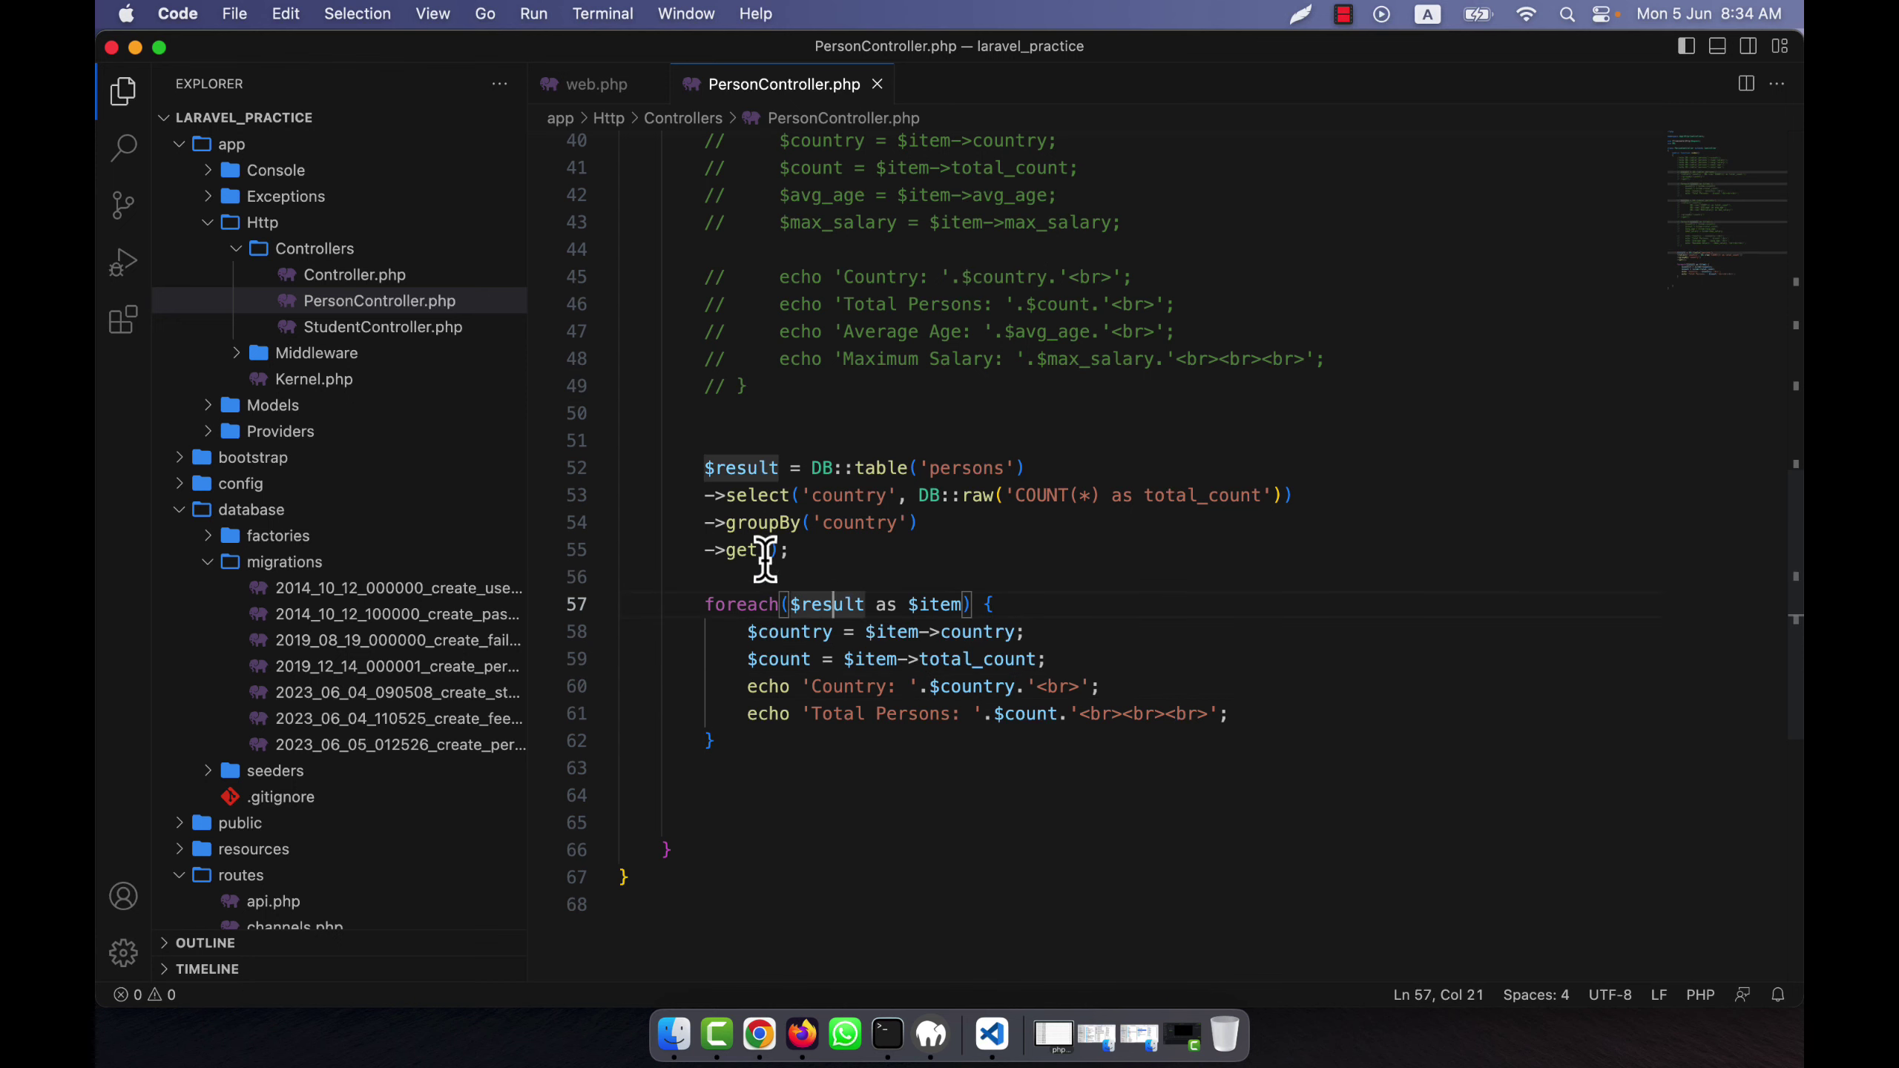
{"action": "left_click", "coordinate": [923, 522]}
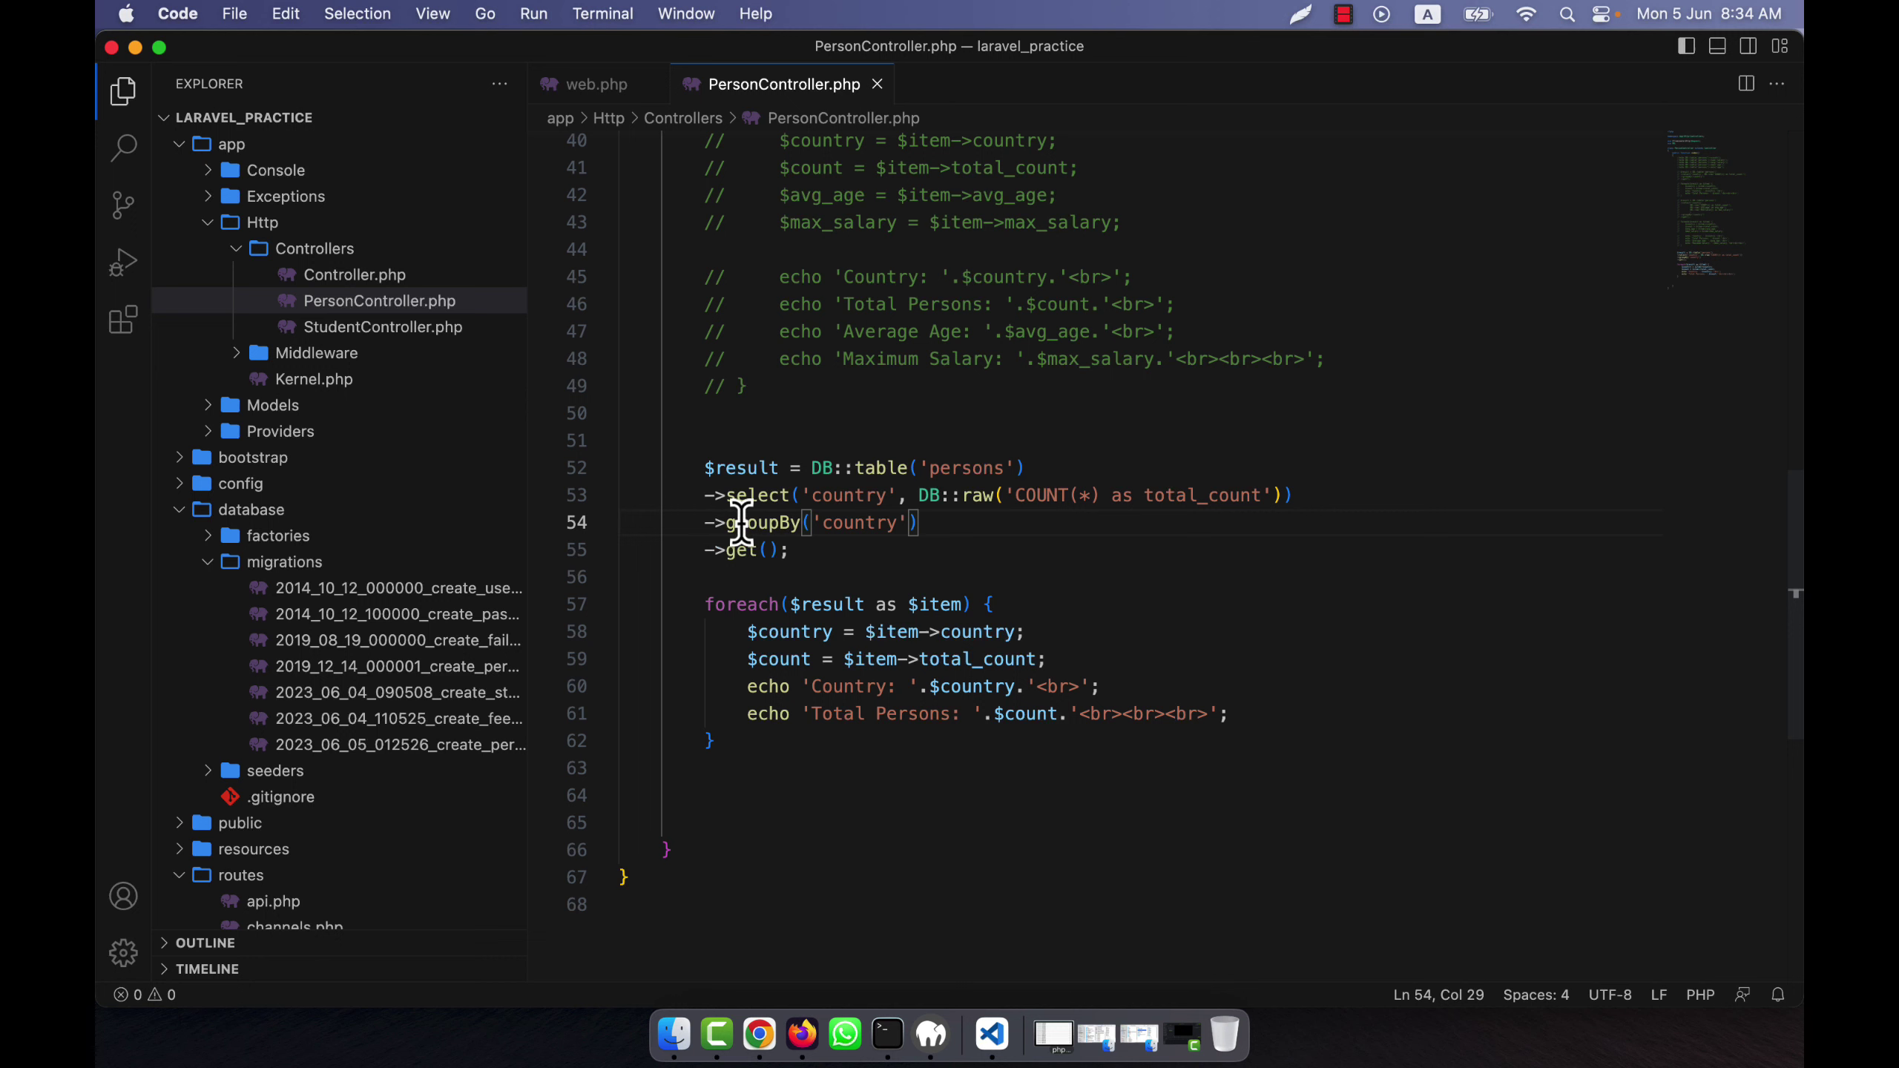
{"action": "key", "text": "Return"}
{"action": "type", "text": "-"}
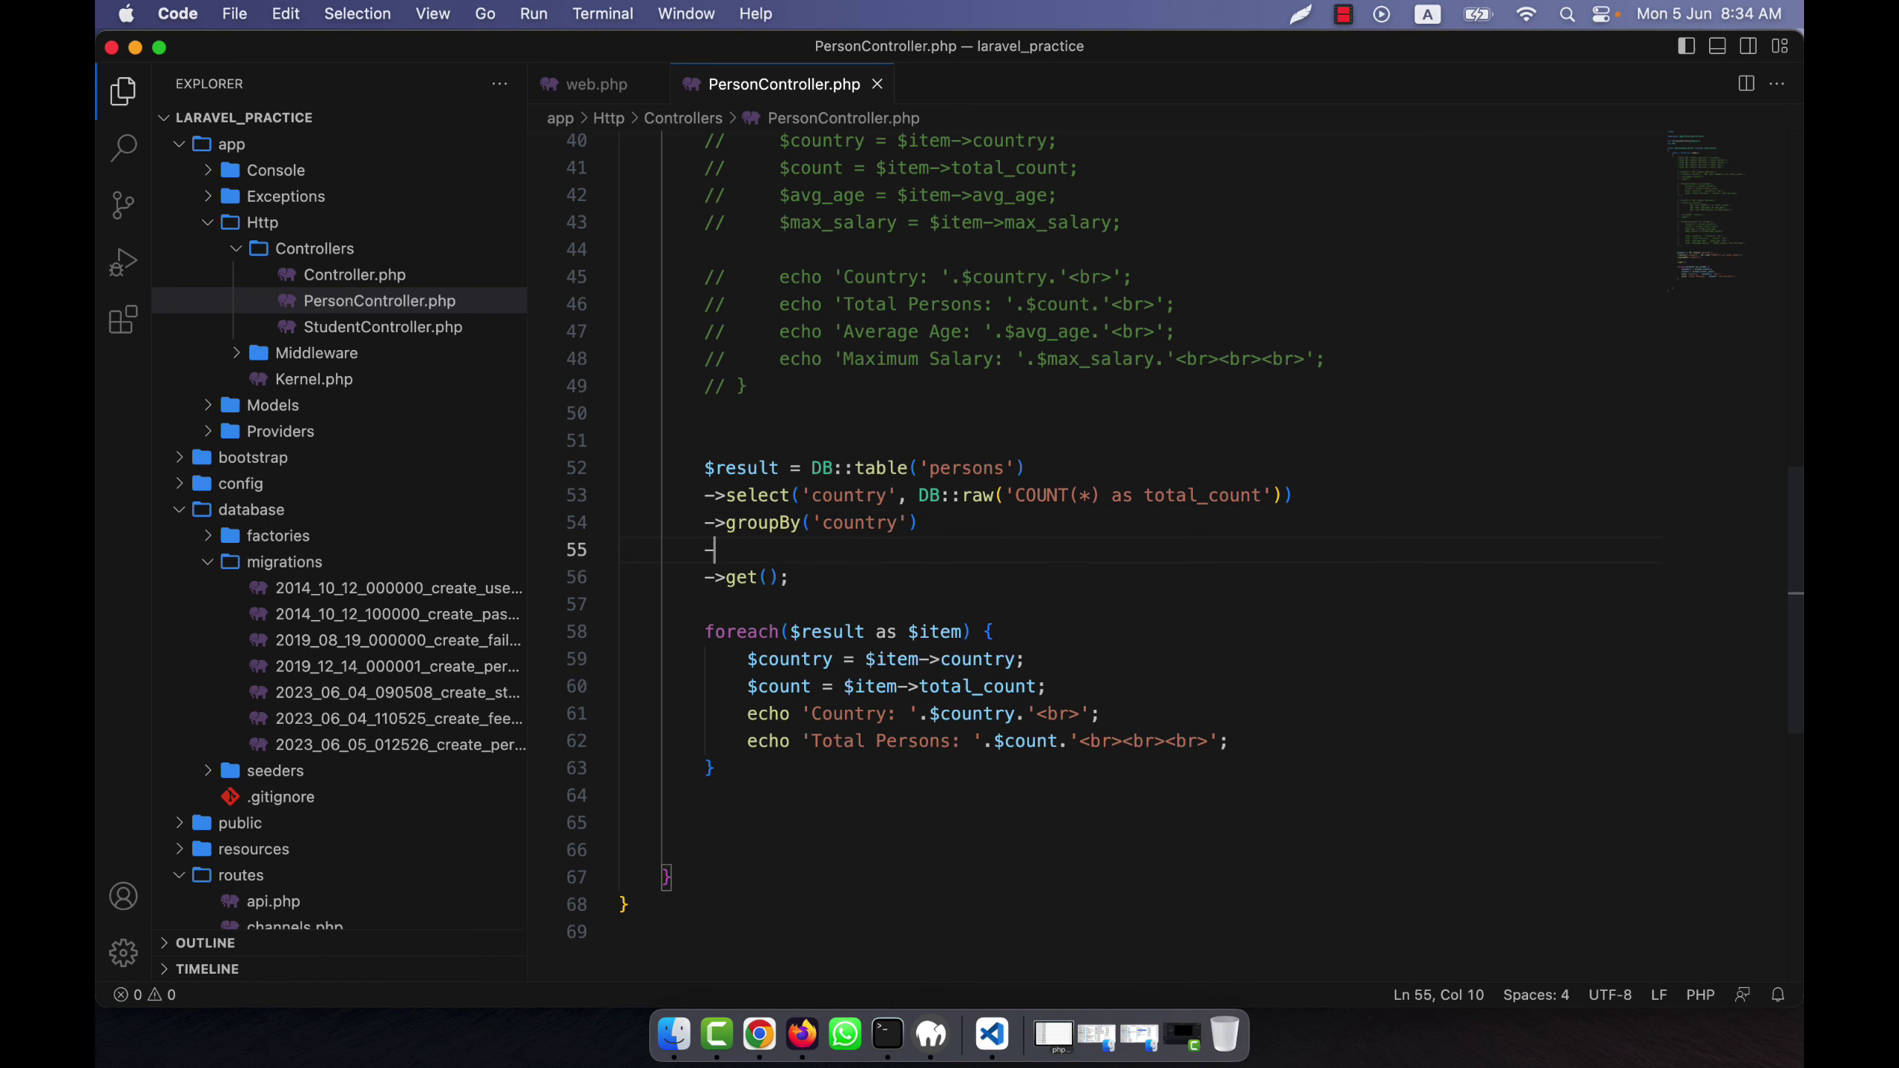
{"action": "type", "text": ">ha"}
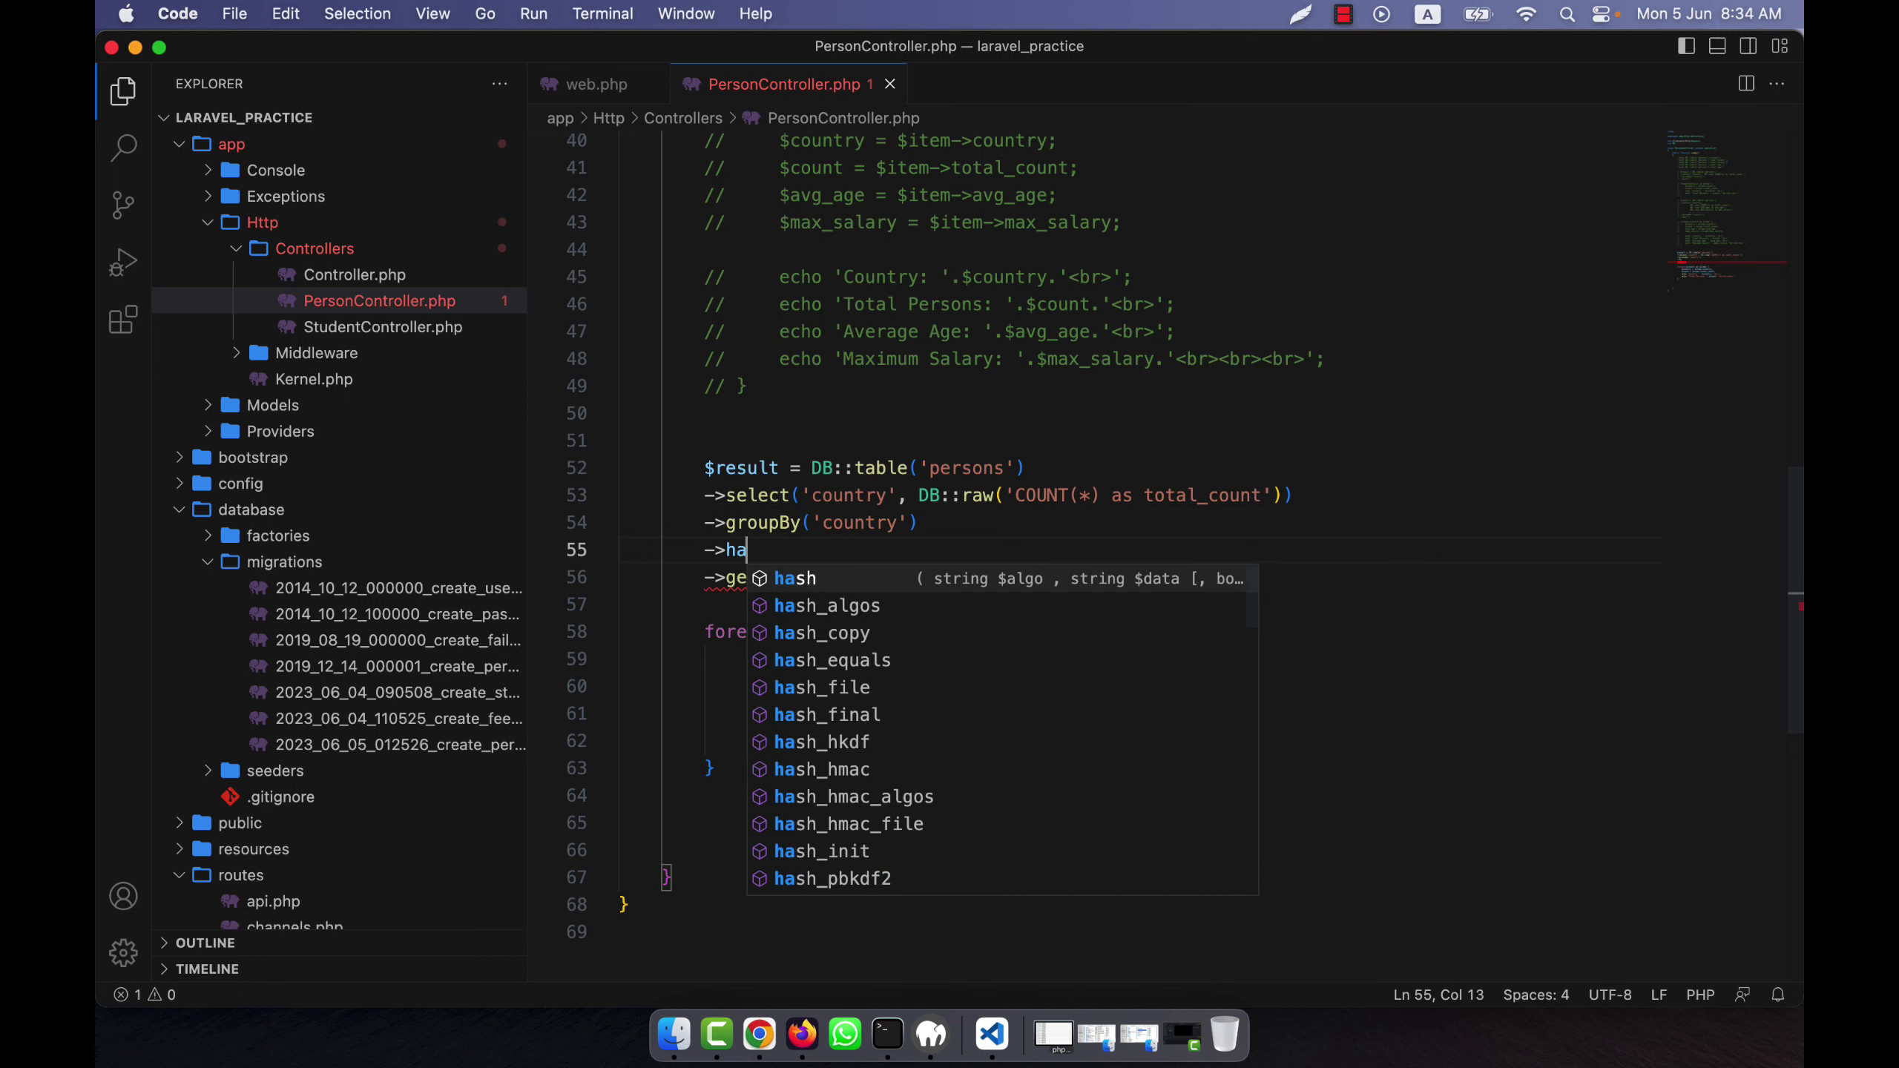
{"action": "type", "text": "vingRaw("}
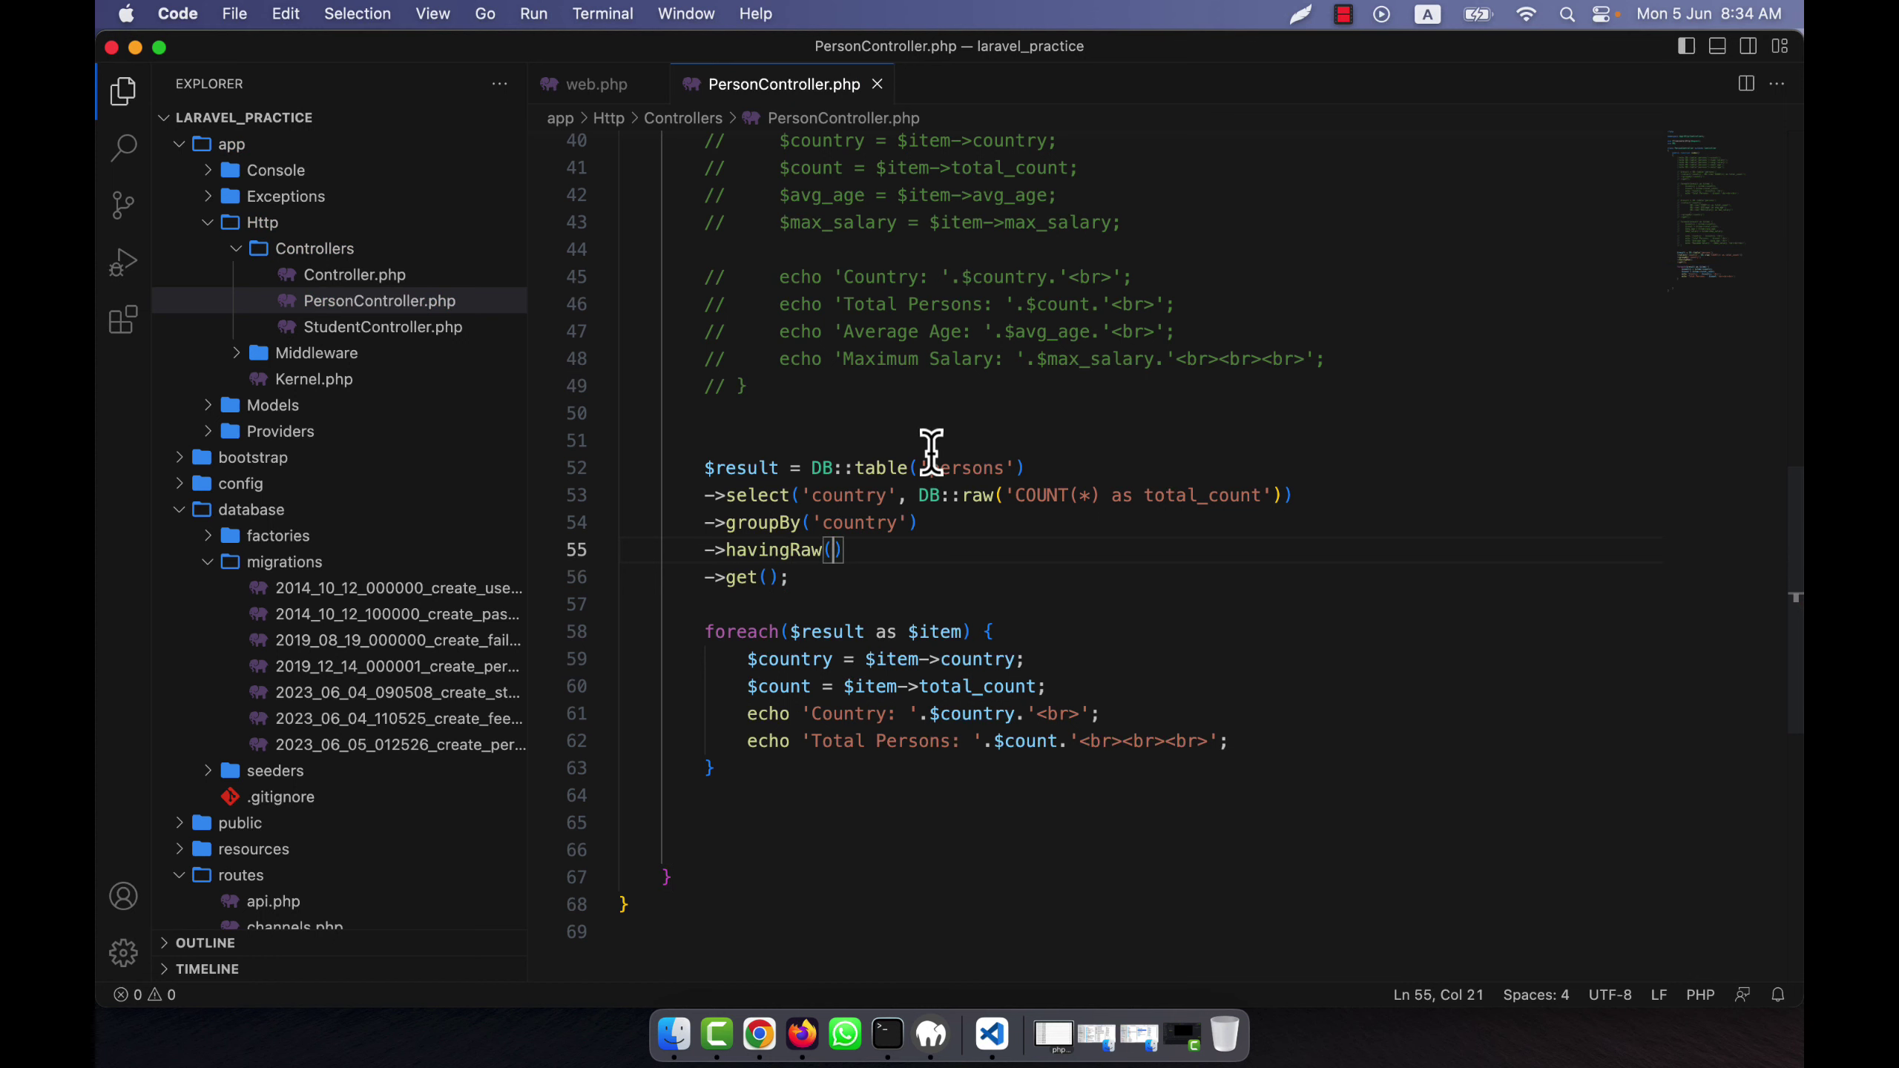
{"action": "left_click_drag", "start_coordinate": [918, 494], "coordinate": [993, 495]}
{"action": "left_click", "coordinate": [1063, 496]}
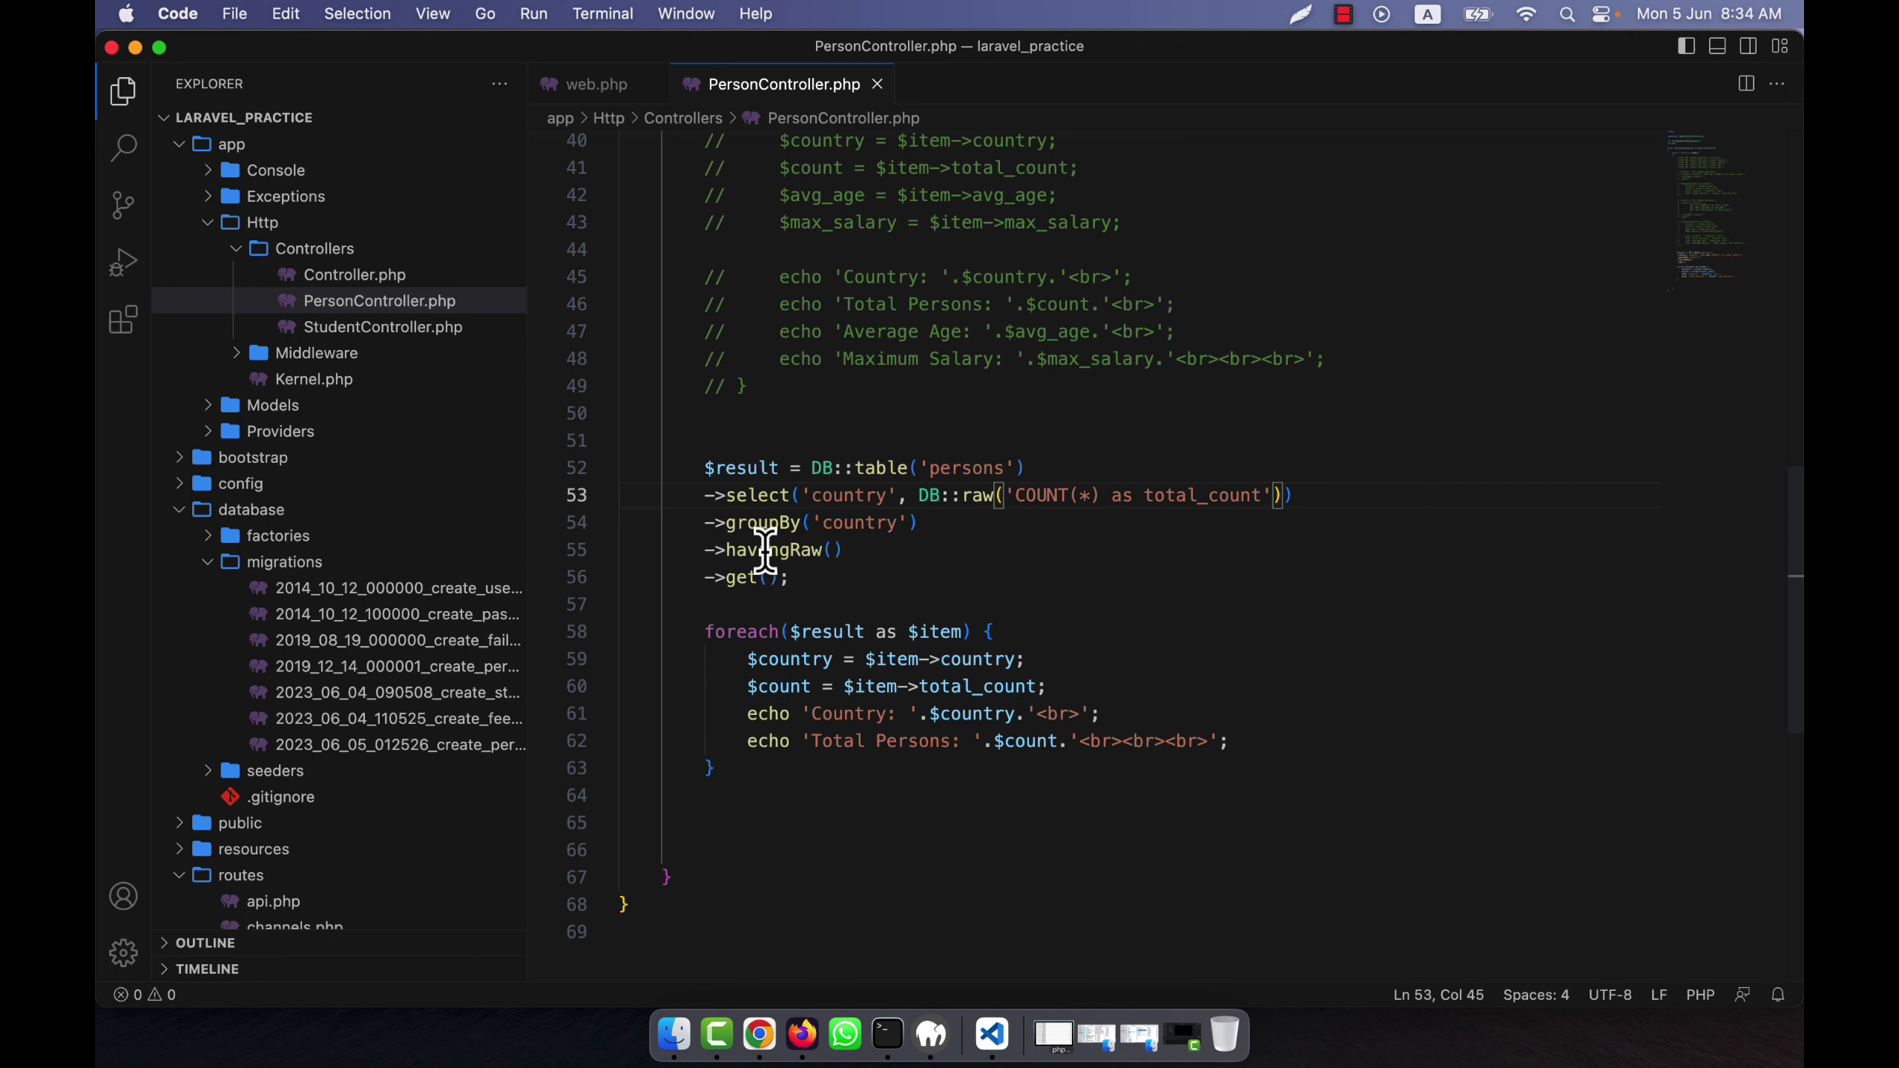
{"action": "left_click", "coordinate": [901, 549]}
{"action": "key", "text": "Left"}
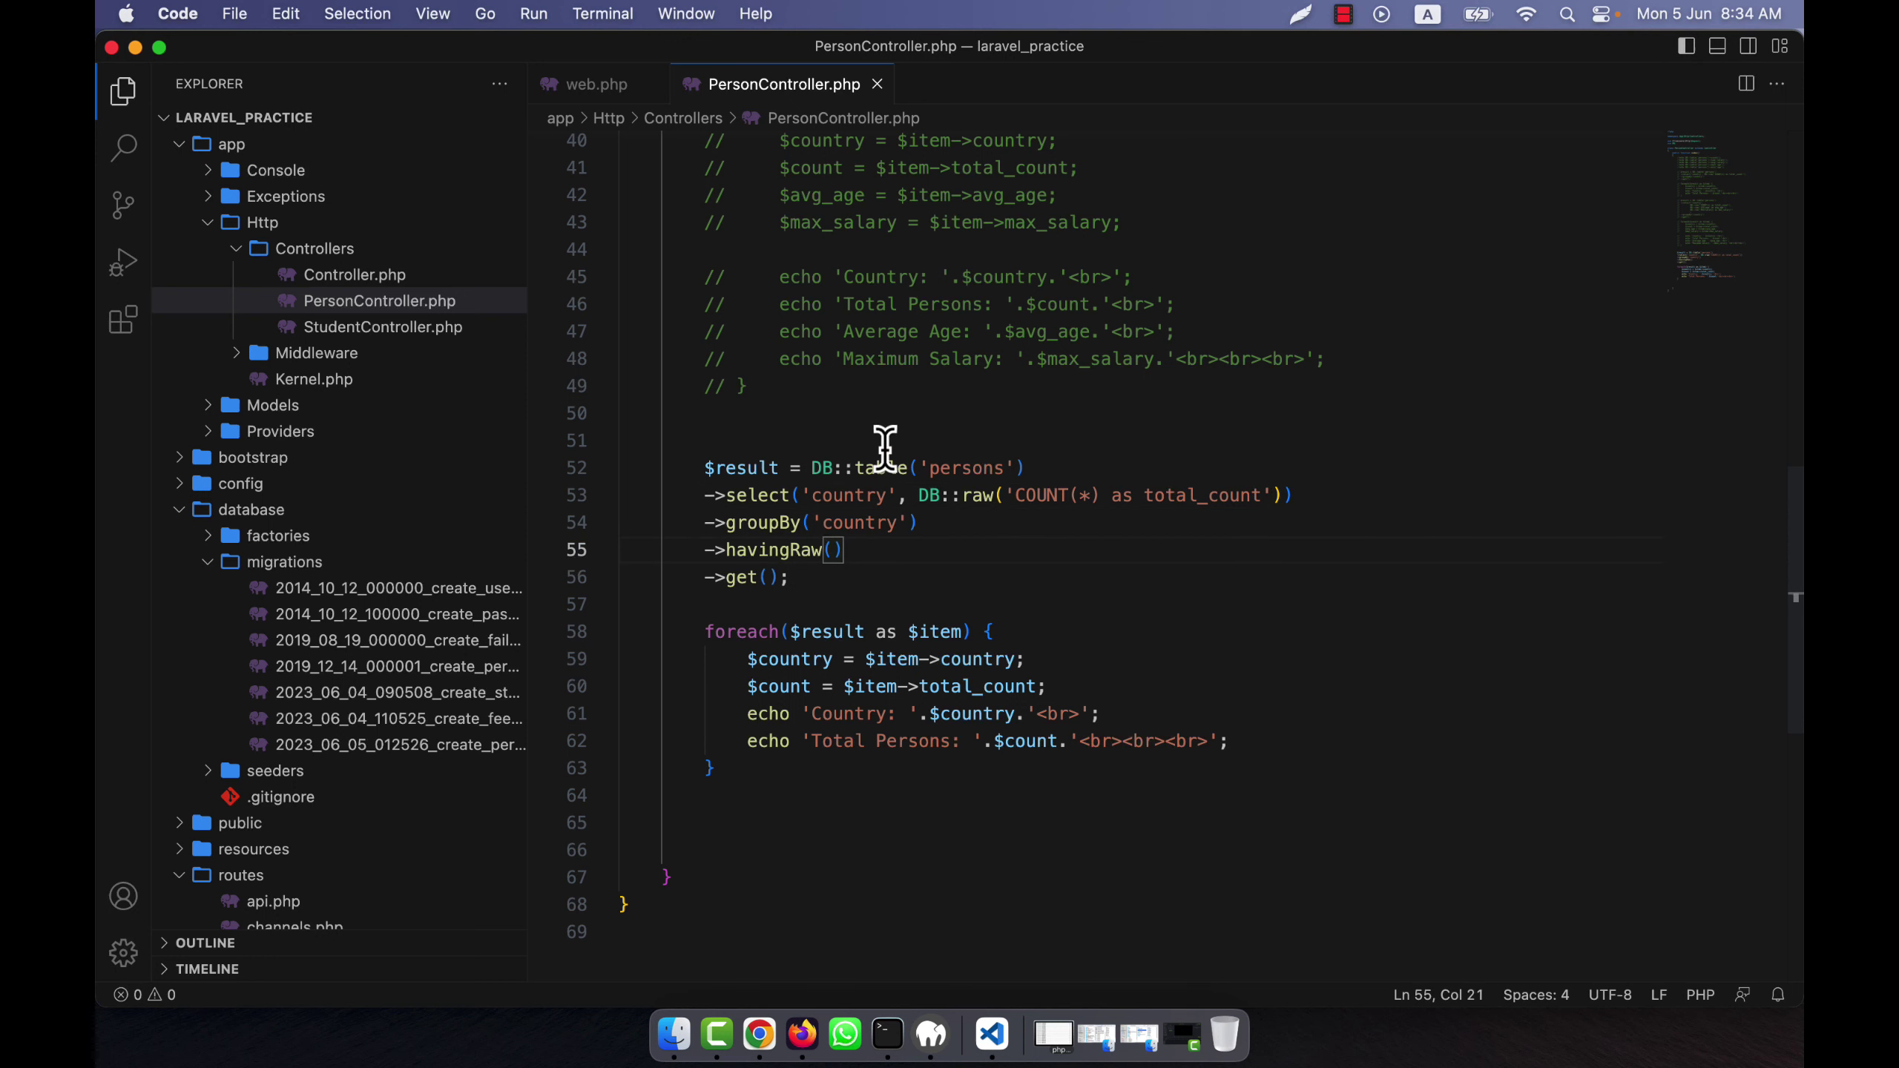
{"action": "type", "text": "'"}
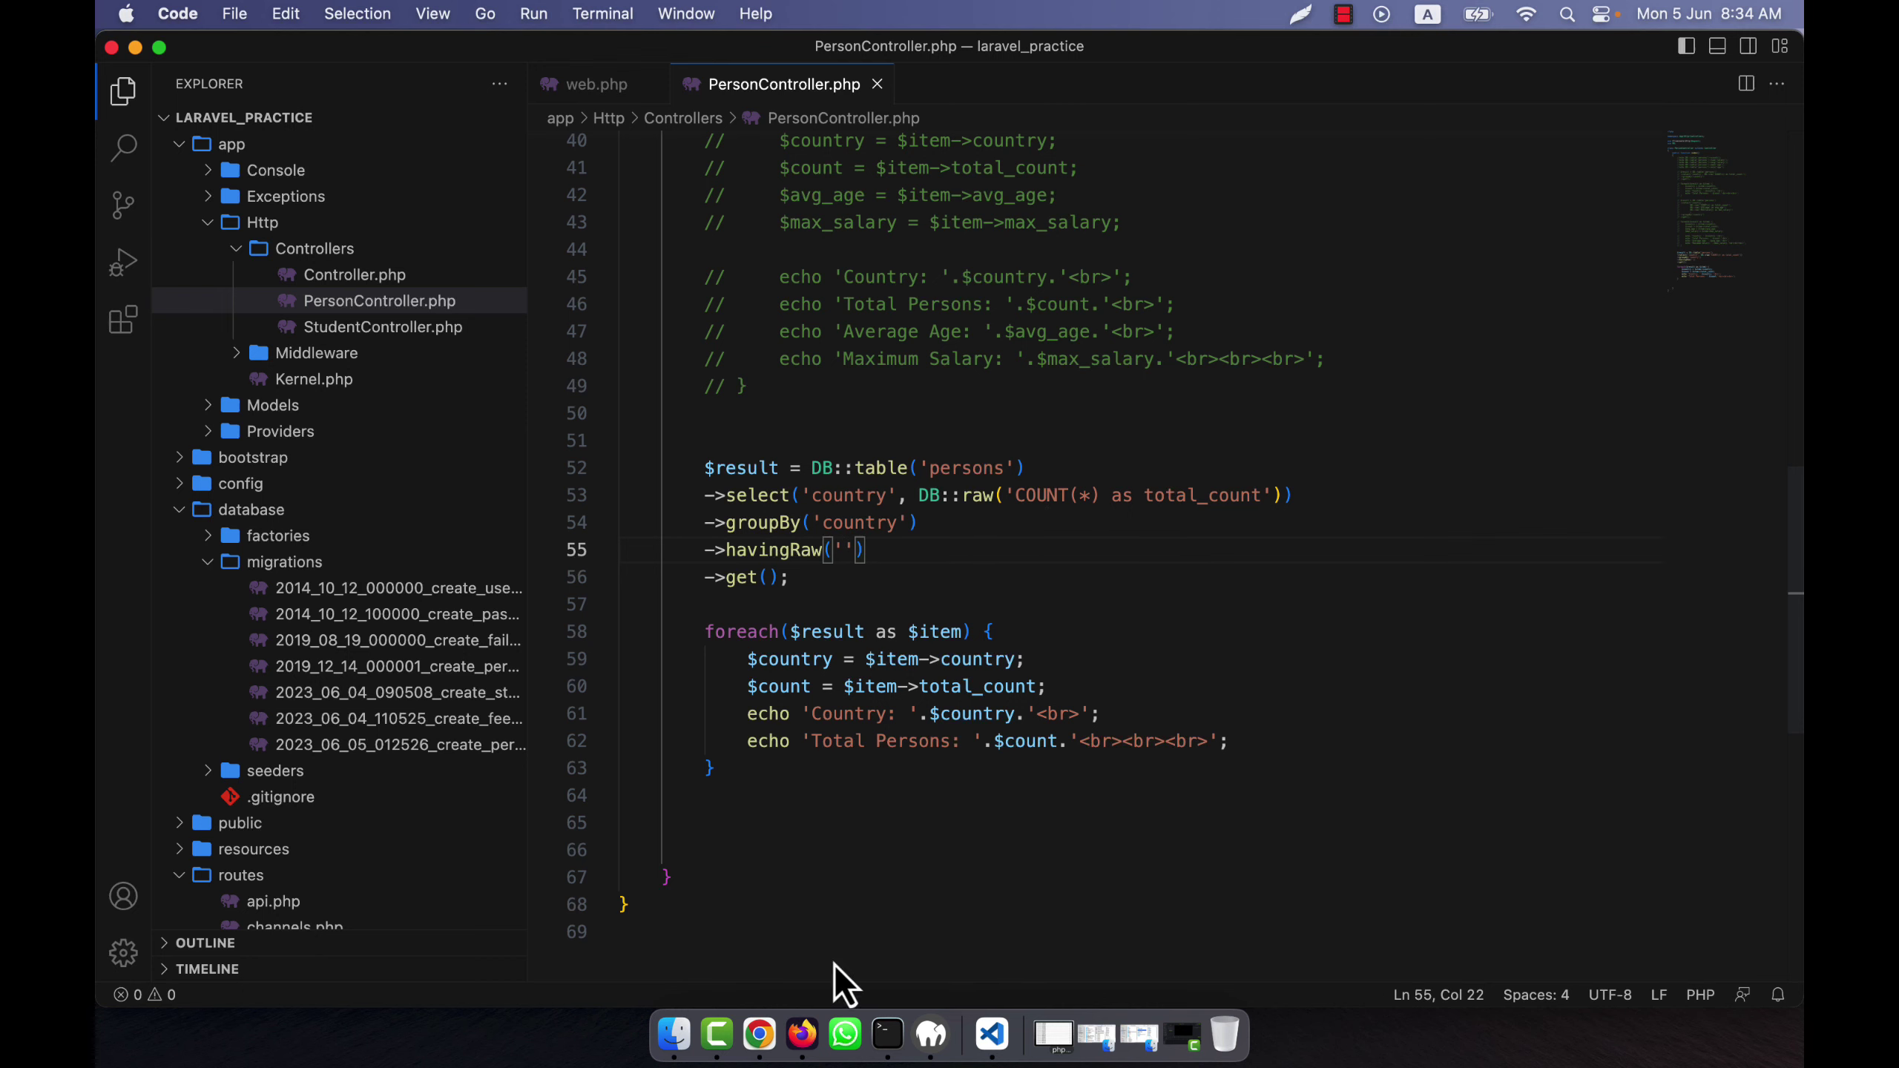
- Review the Firefox totals: Australia with 1 person, Ireland and USA with 2 each
{"action": "left_click", "coordinate": [801, 1034]}
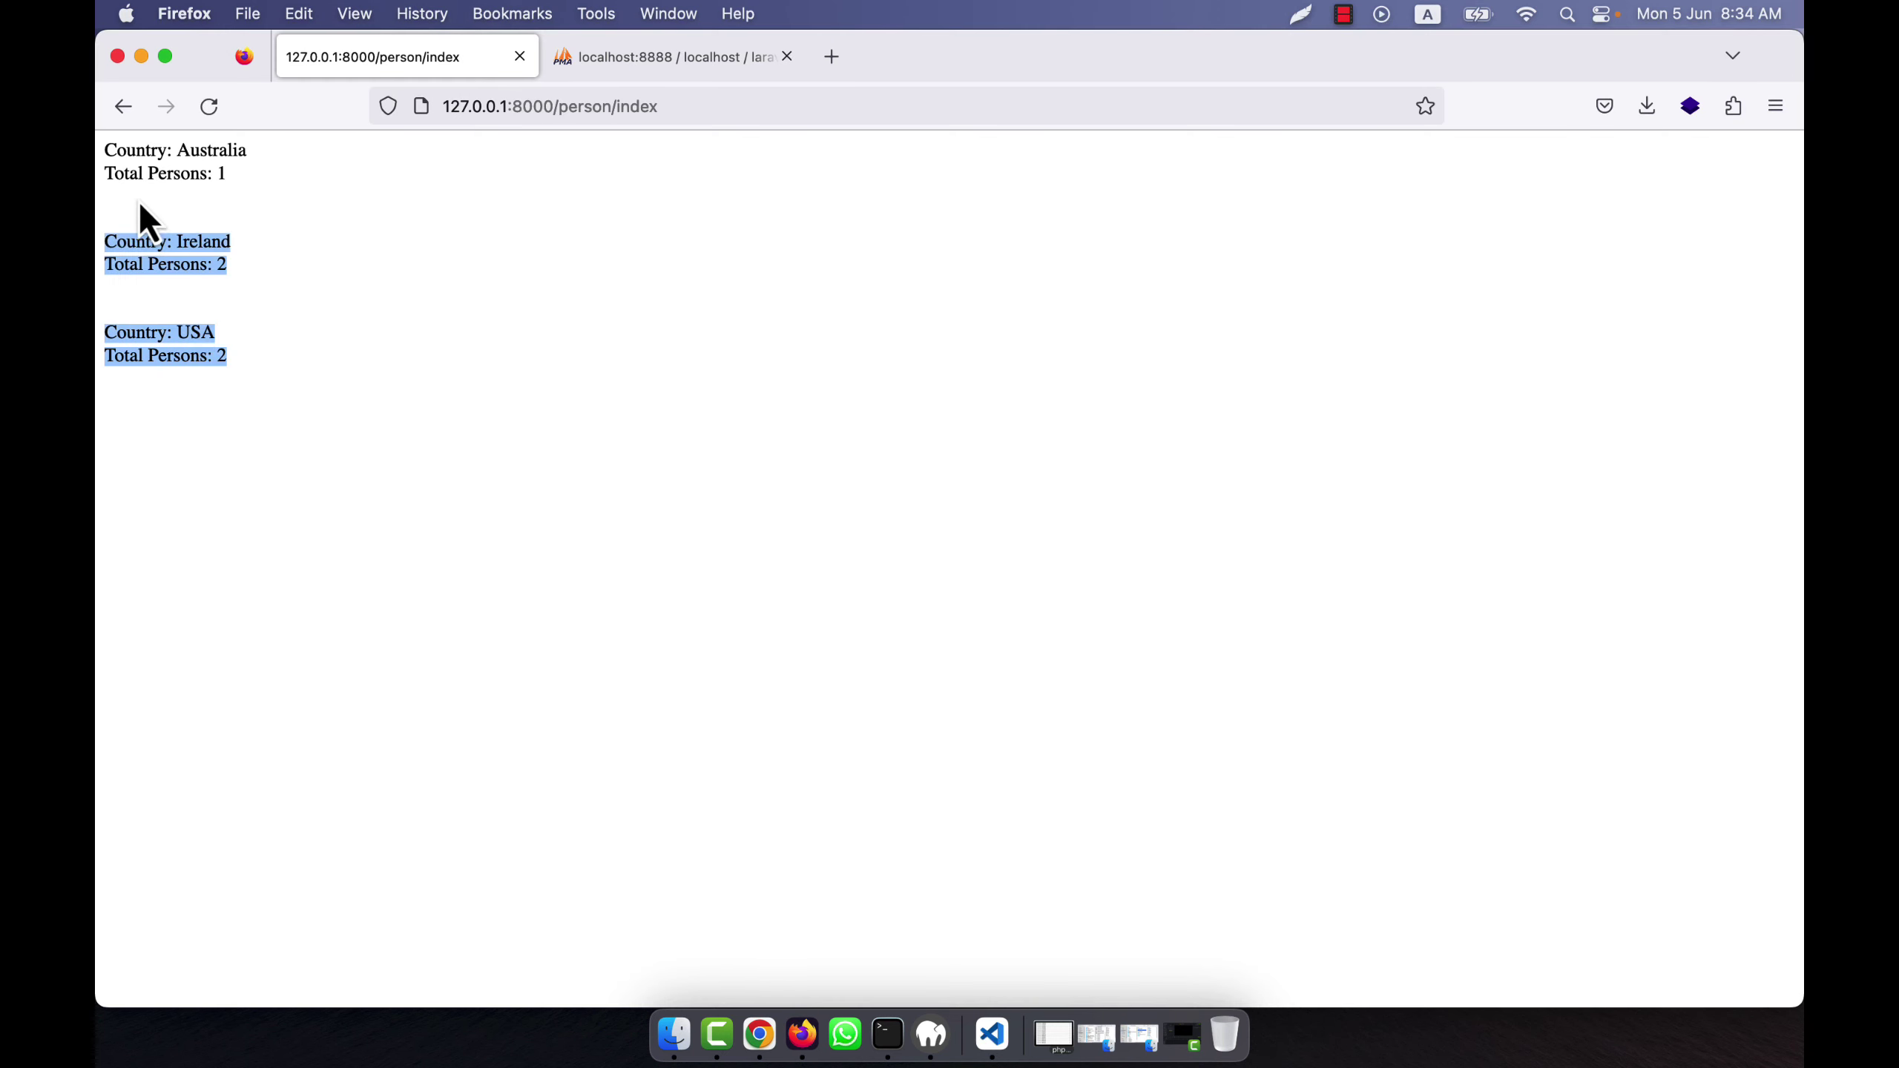
{"action": "left_click_drag", "start_coordinate": [140, 204], "coordinate": [103, 158]}
{"action": "left_click", "coordinate": [248, 195]}
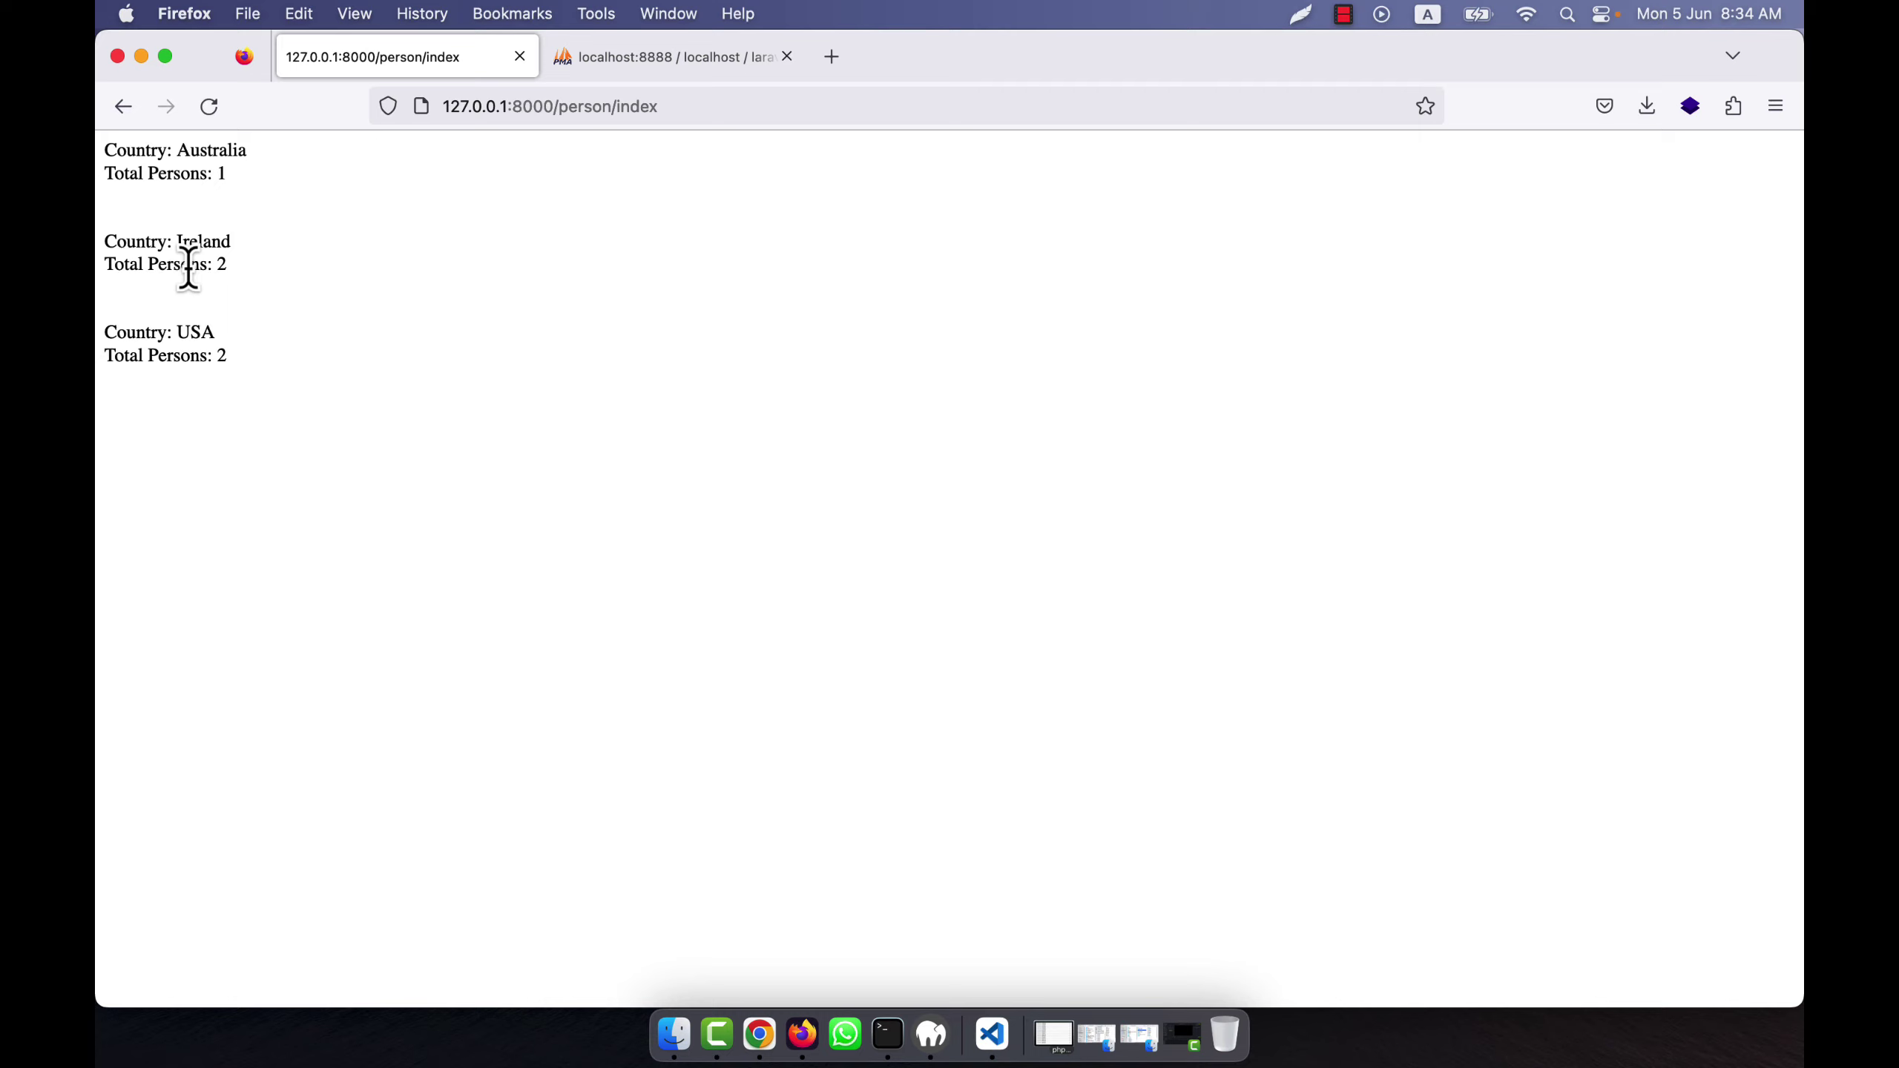
{"action": "triple_click", "coordinate": [215, 174]}
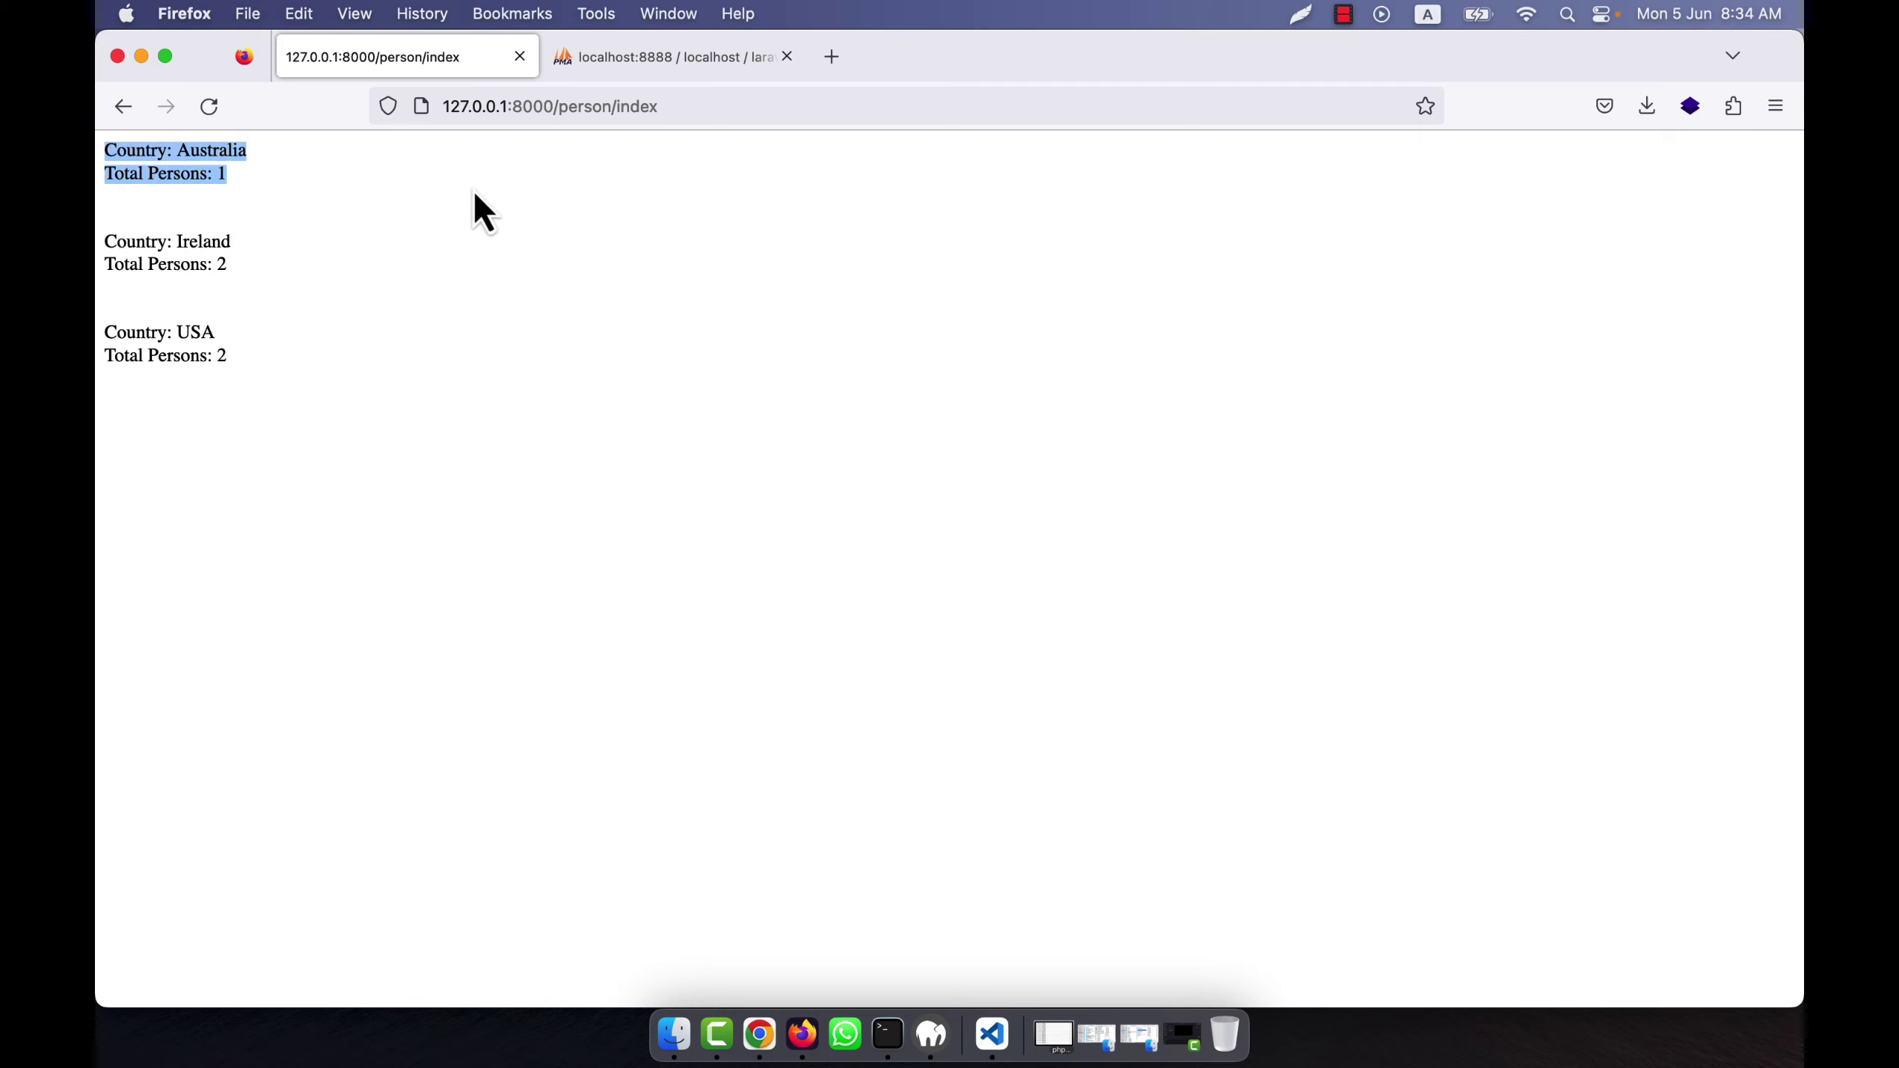
{"action": "left_click", "coordinate": [605, 250]}
- Copy COUNT(*) from the select clause so the condition reads havingRaw('COUNT(*) > 1')
{"action": "left_click", "coordinate": [991, 1034]}
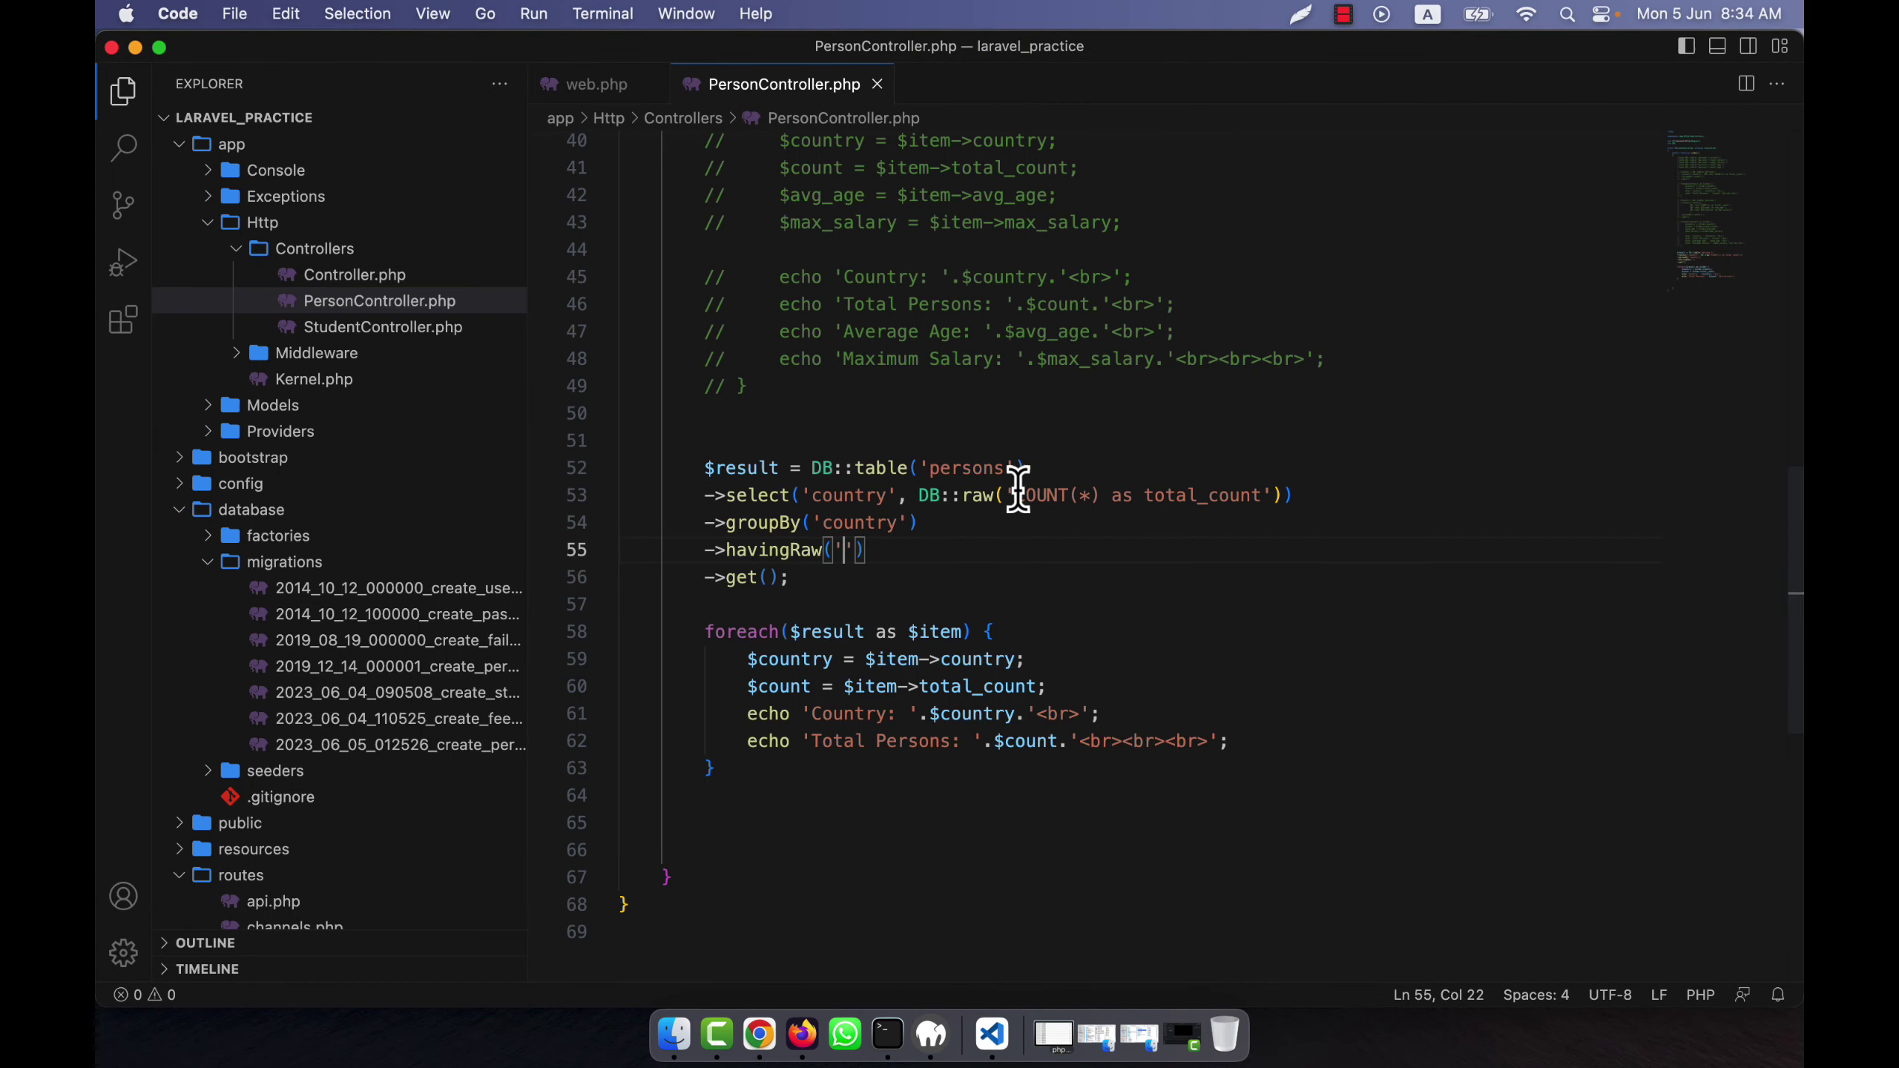
{"action": "left_click_drag", "start_coordinate": [1005, 495], "coordinate": [1095, 495]}
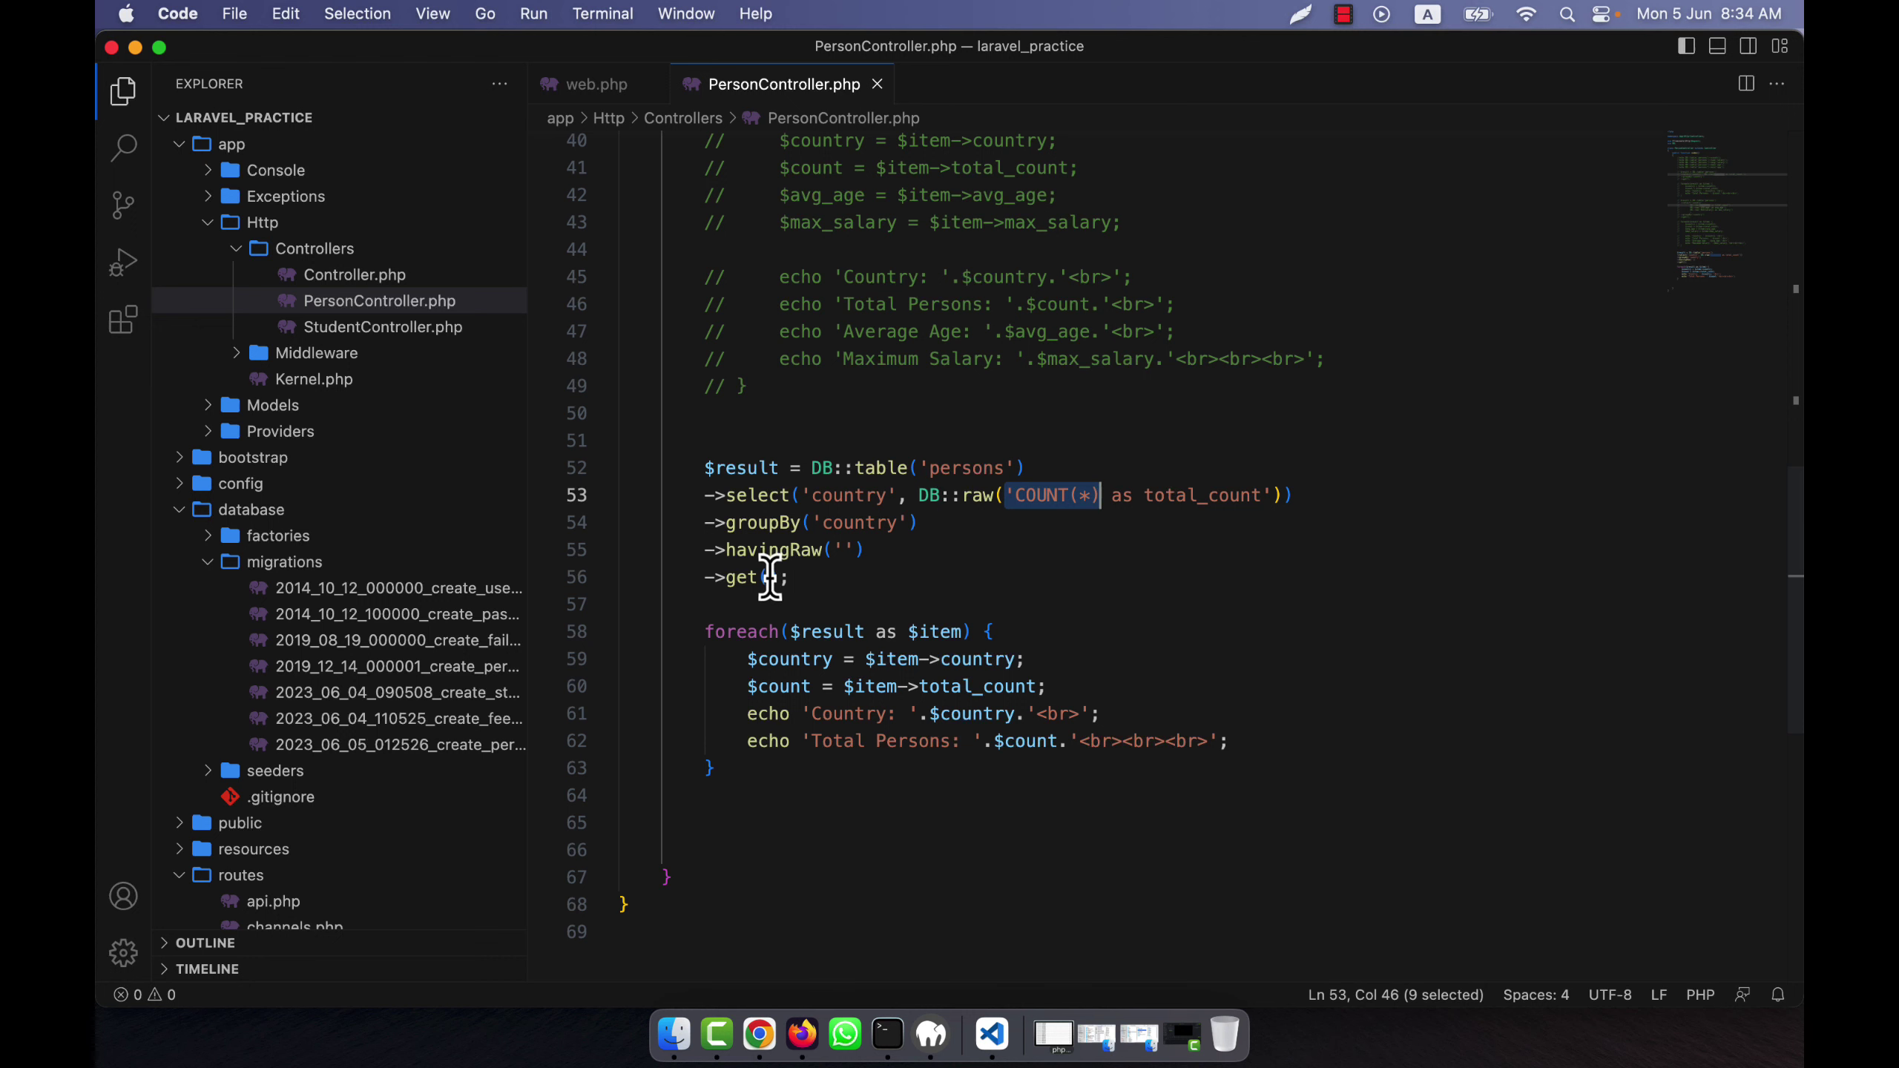
{"action": "left_click", "coordinate": [844, 549]}
{"action": "type", "text": "'COUNT(*)"}
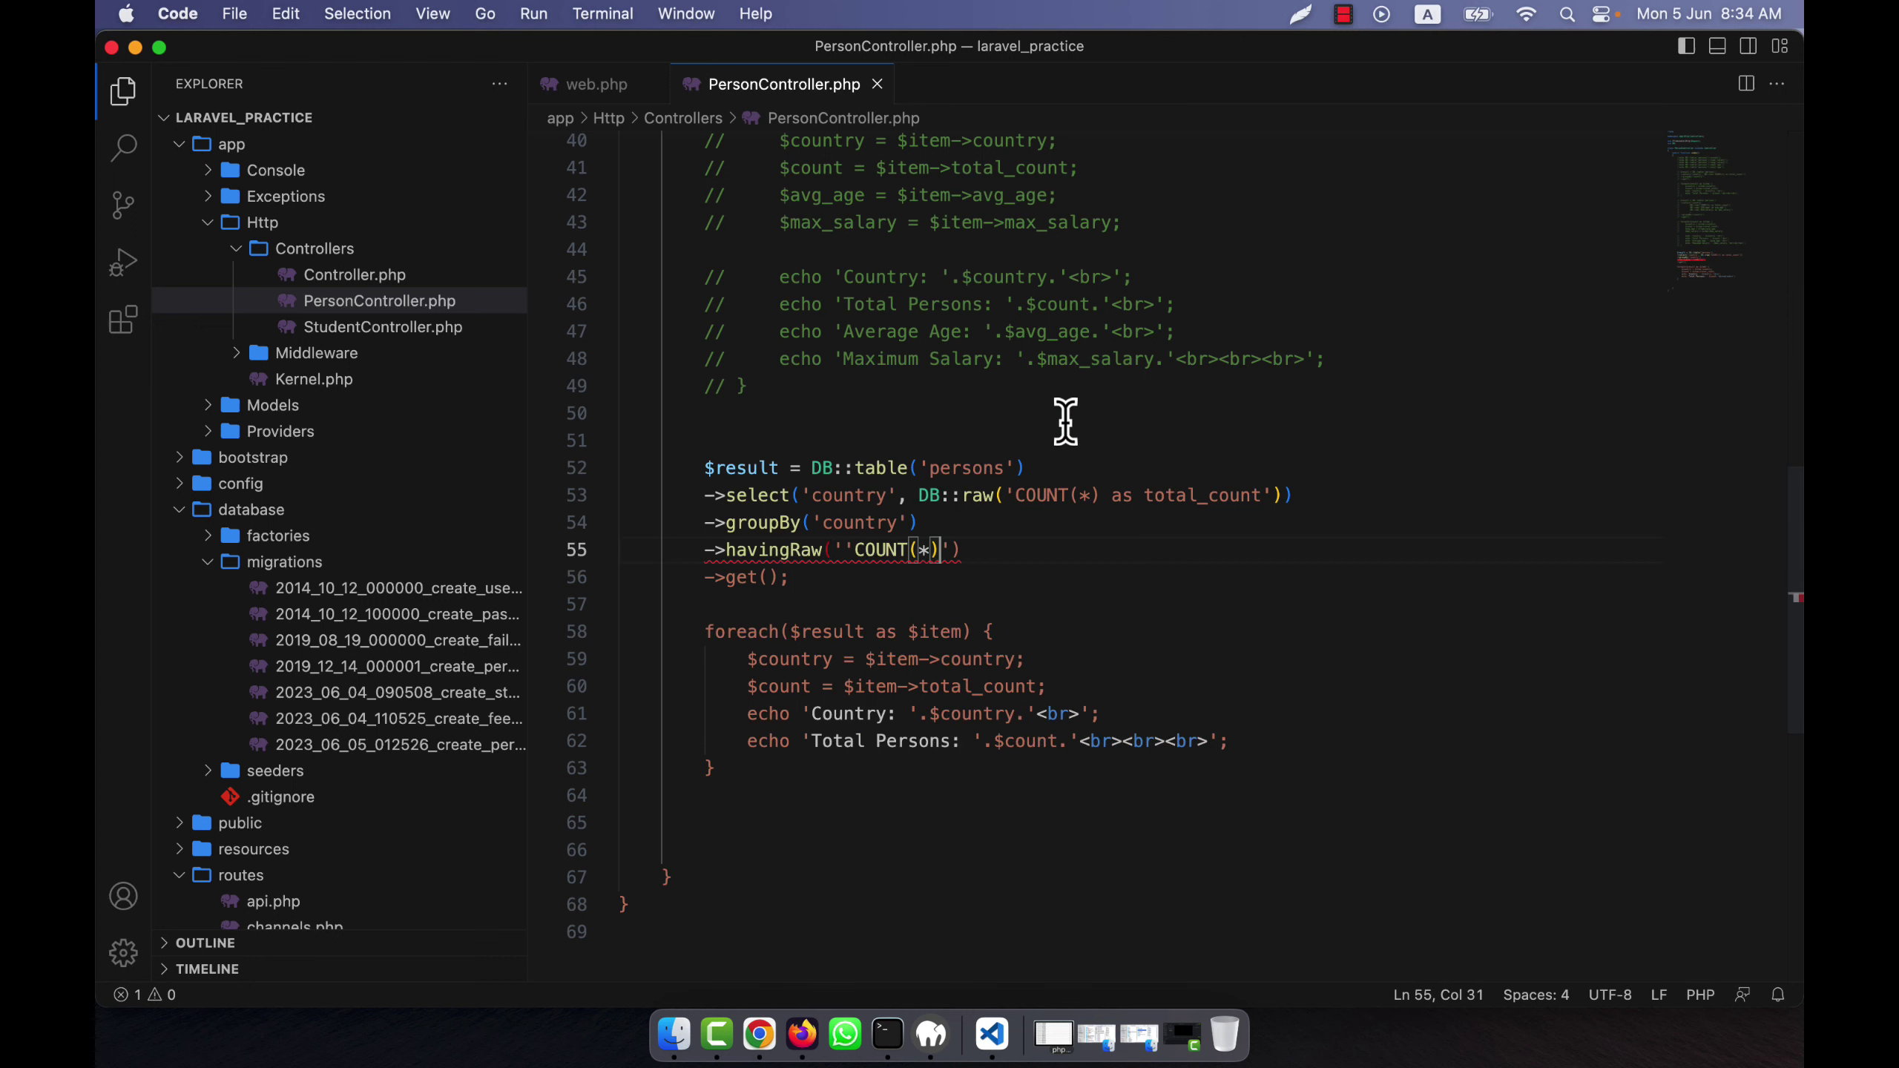
{"action": "key", "text": "BackSpace"}
{"action": "key", "text": "BackSpace"}
{"action": "key", "text": "BackSpace"}
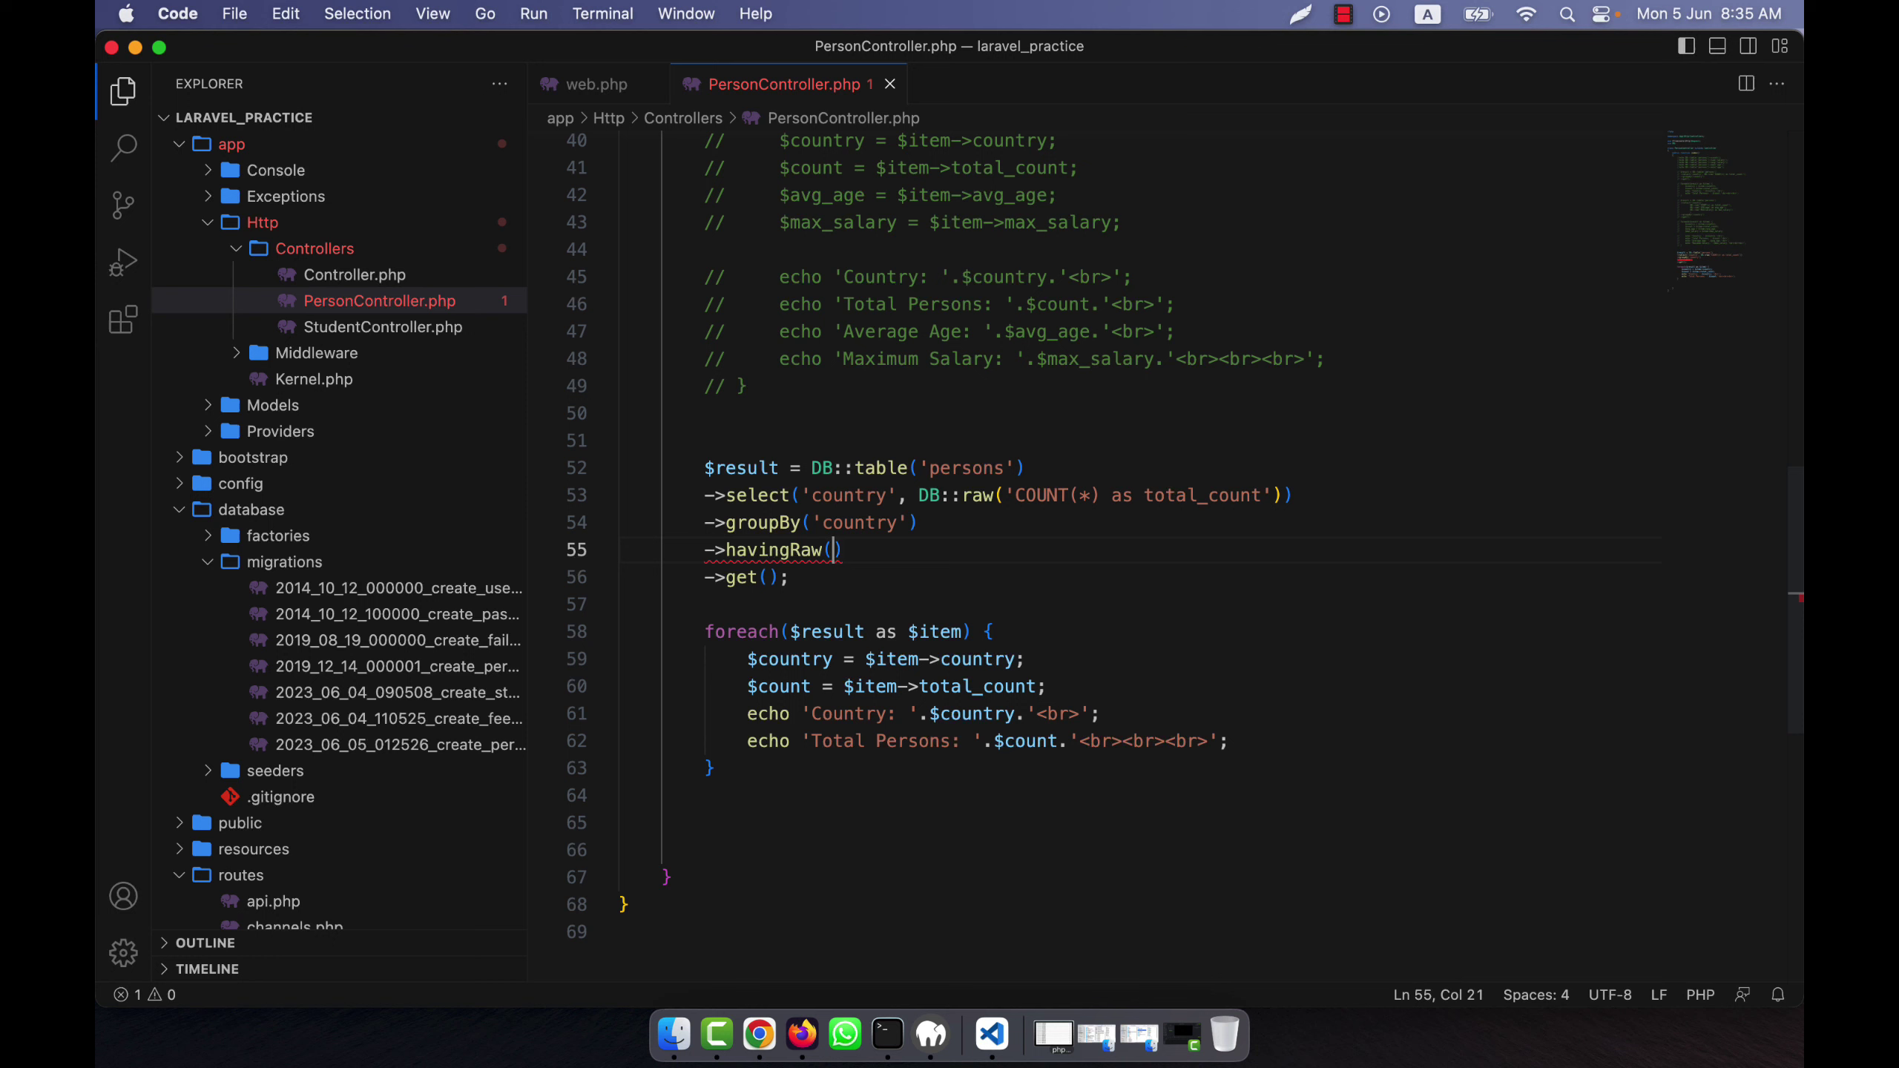
{"action": "type", "text": "'COUNT(*)"}
{"action": "type", "text": "'"}
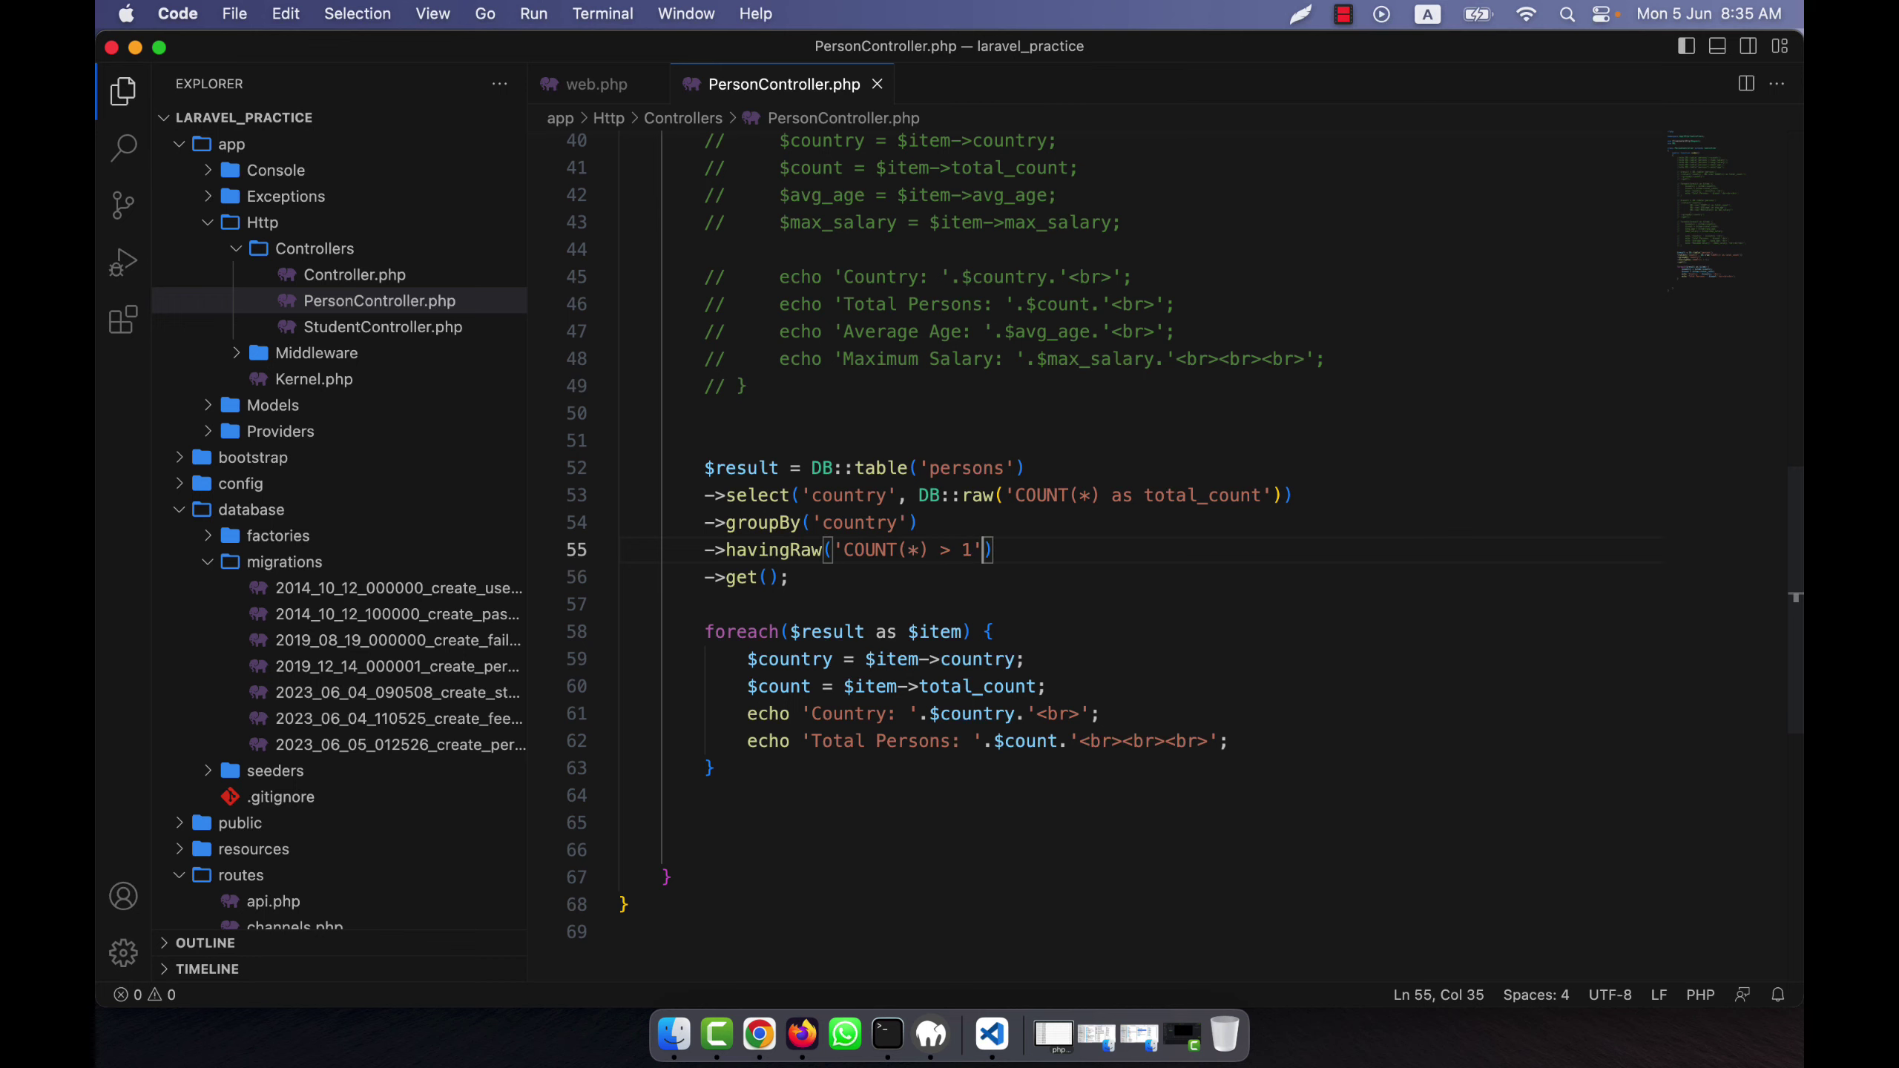
{"action": "left_click", "coordinate": [620, 603]}
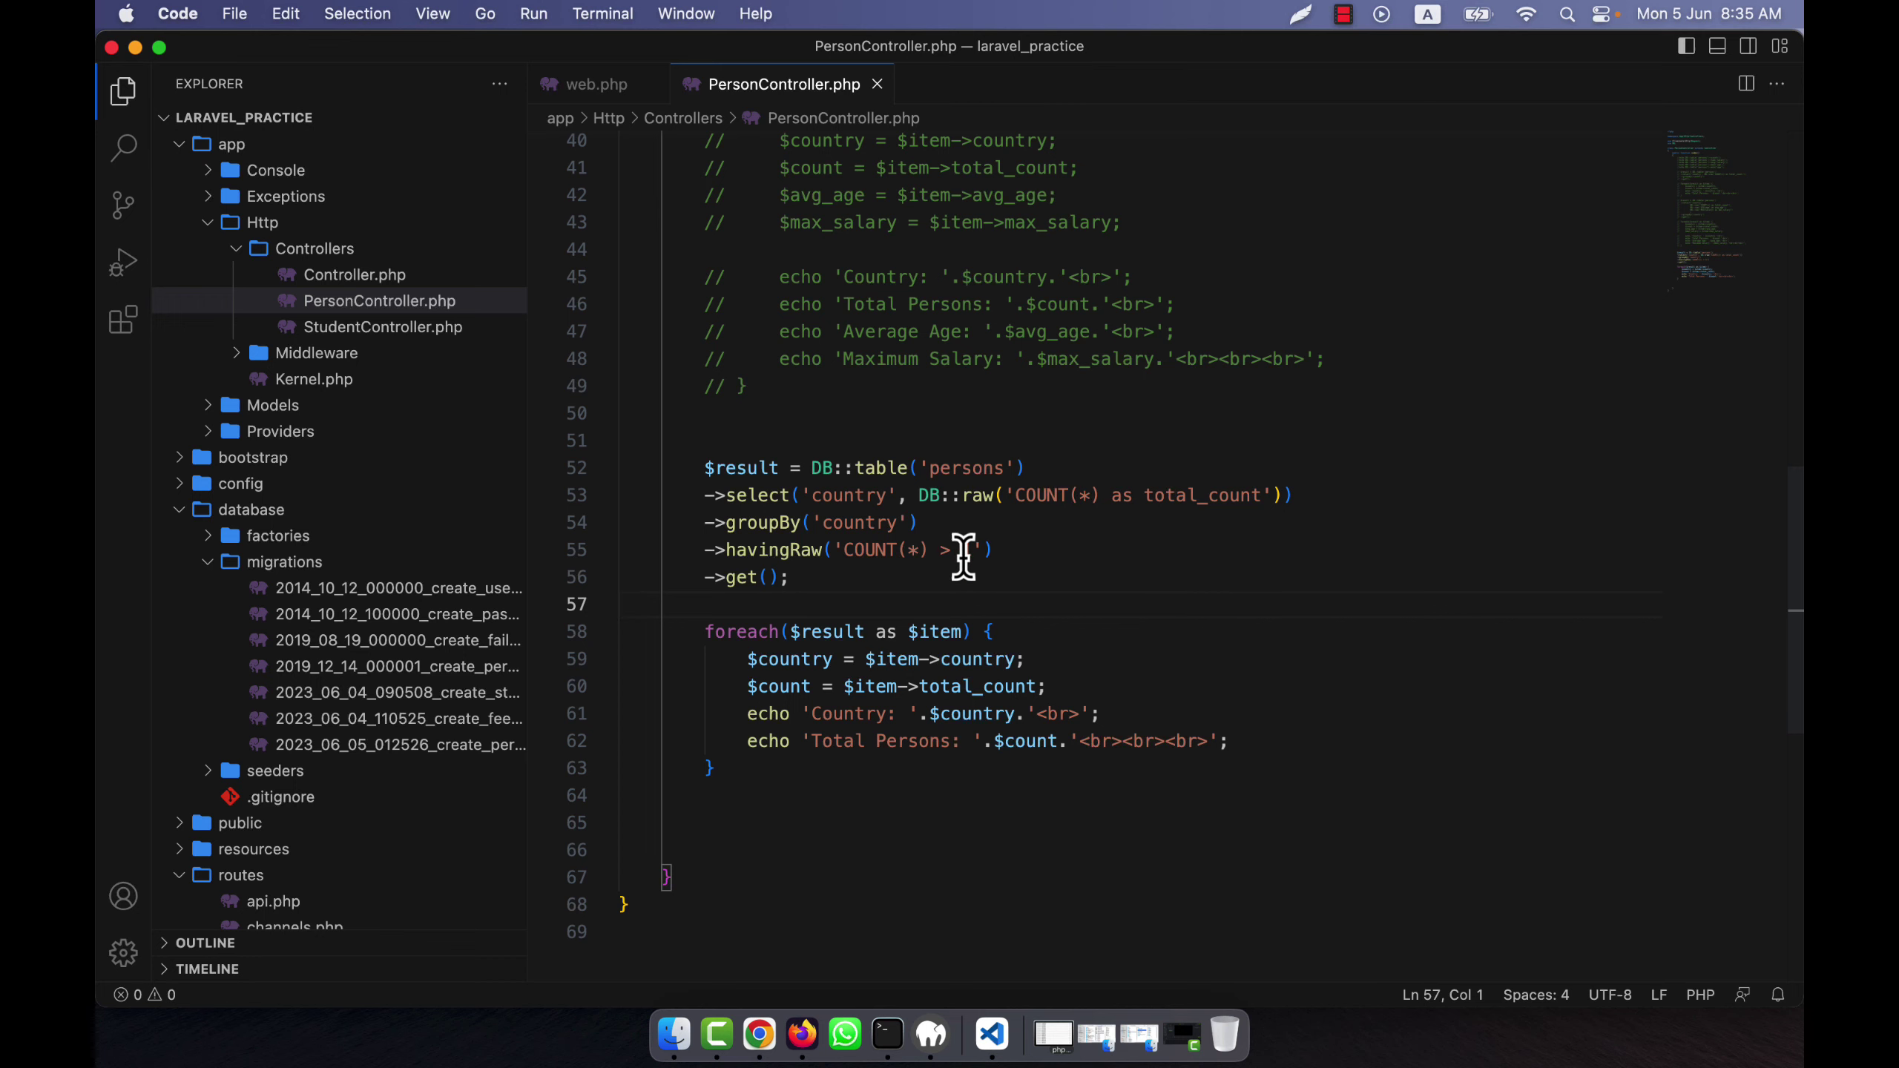
{"action": "left_click", "coordinate": [846, 551]}
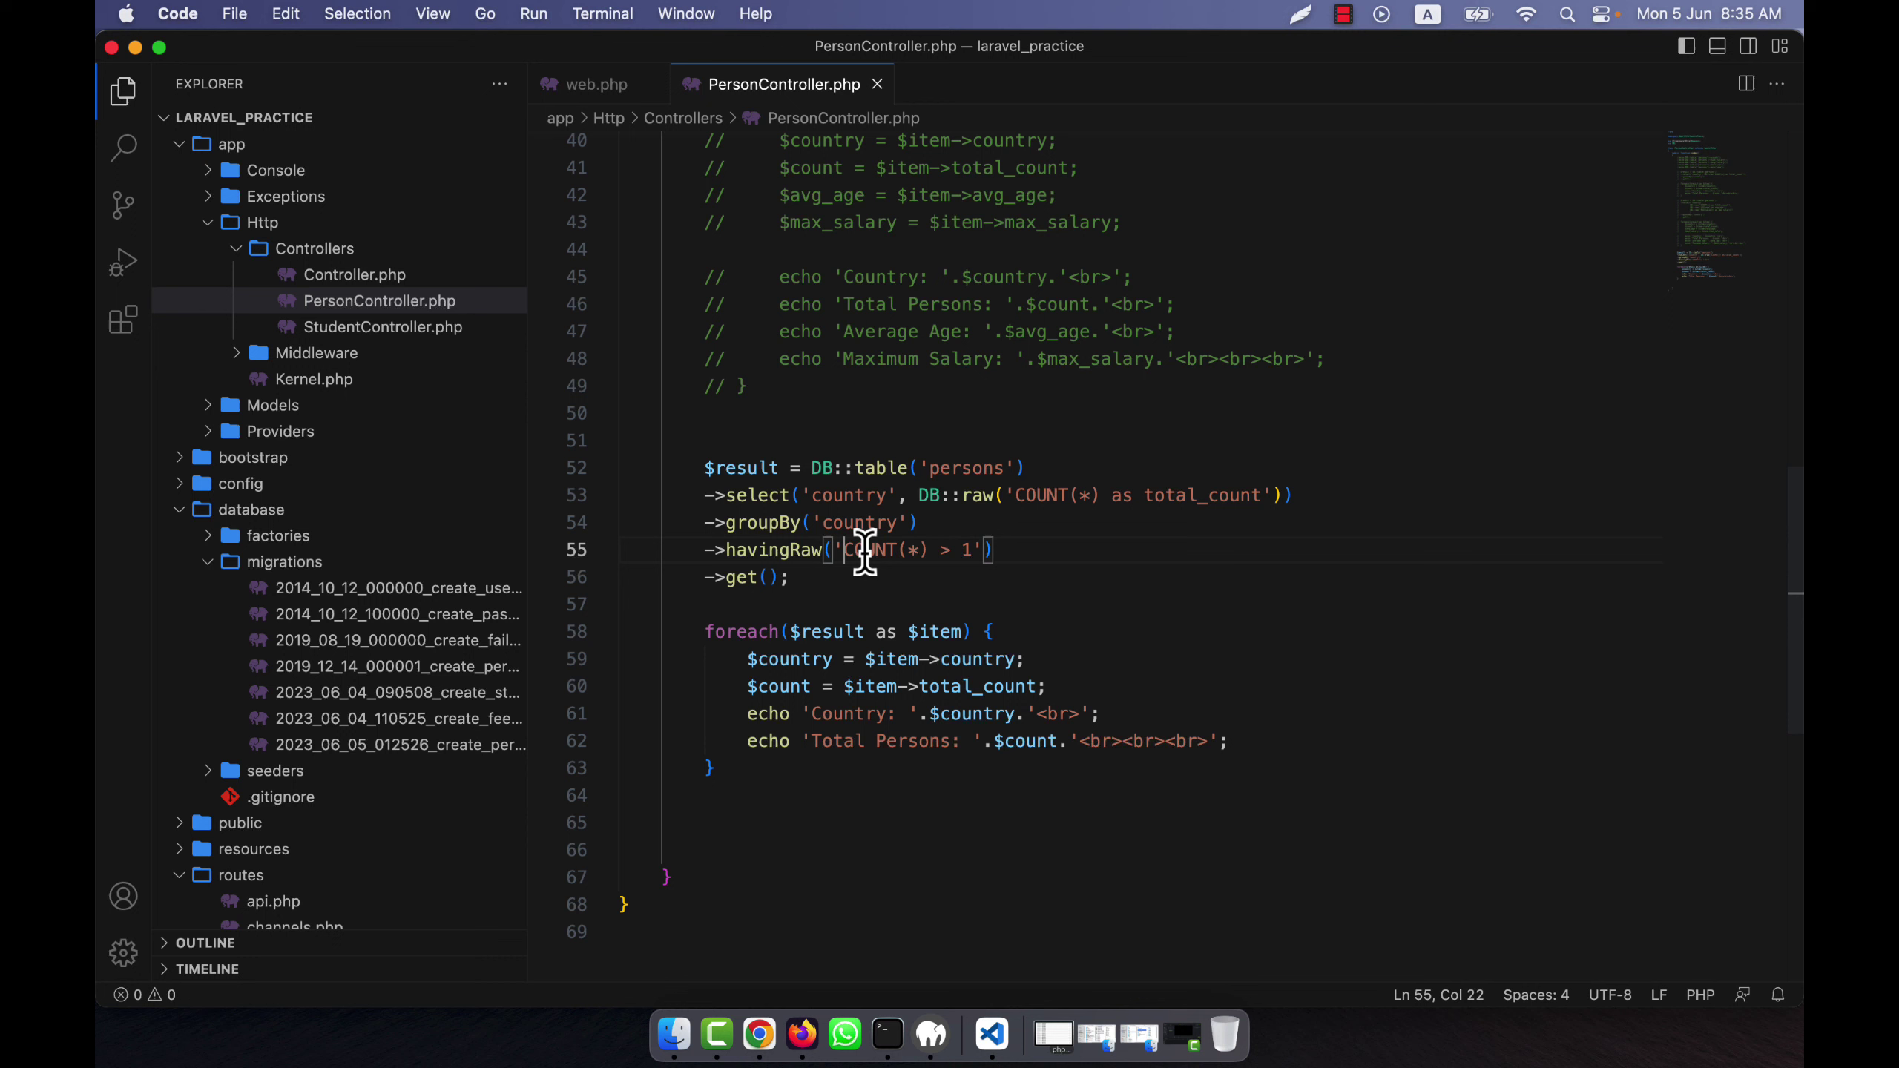
{"action": "left_click_drag", "start_coordinate": [865, 551], "coordinate": [930, 551]}
{"action": "left_click", "coordinate": [939, 551]}
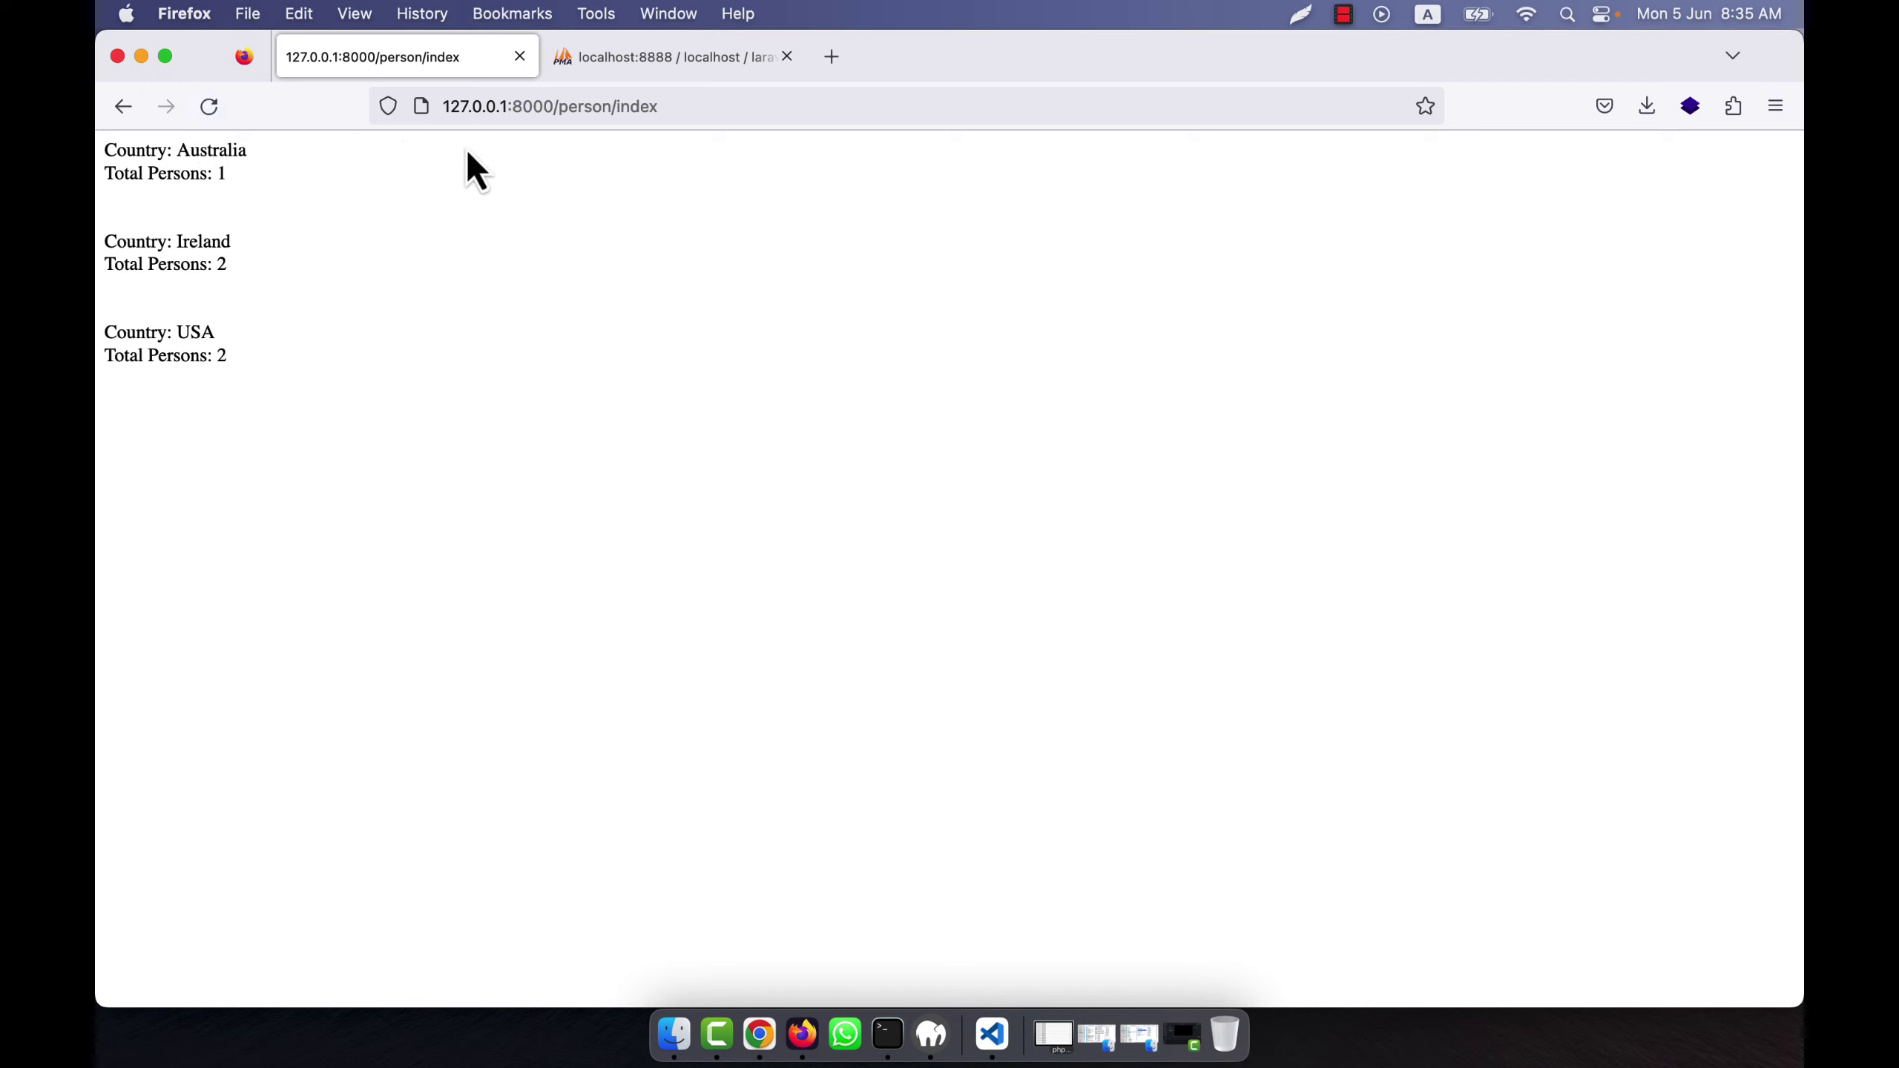
- Reload the person index showing only Ireland and USA with 2 persons, then go to phpMyAdmin's persons table
{"action": "left_click", "coordinate": [209, 107]}
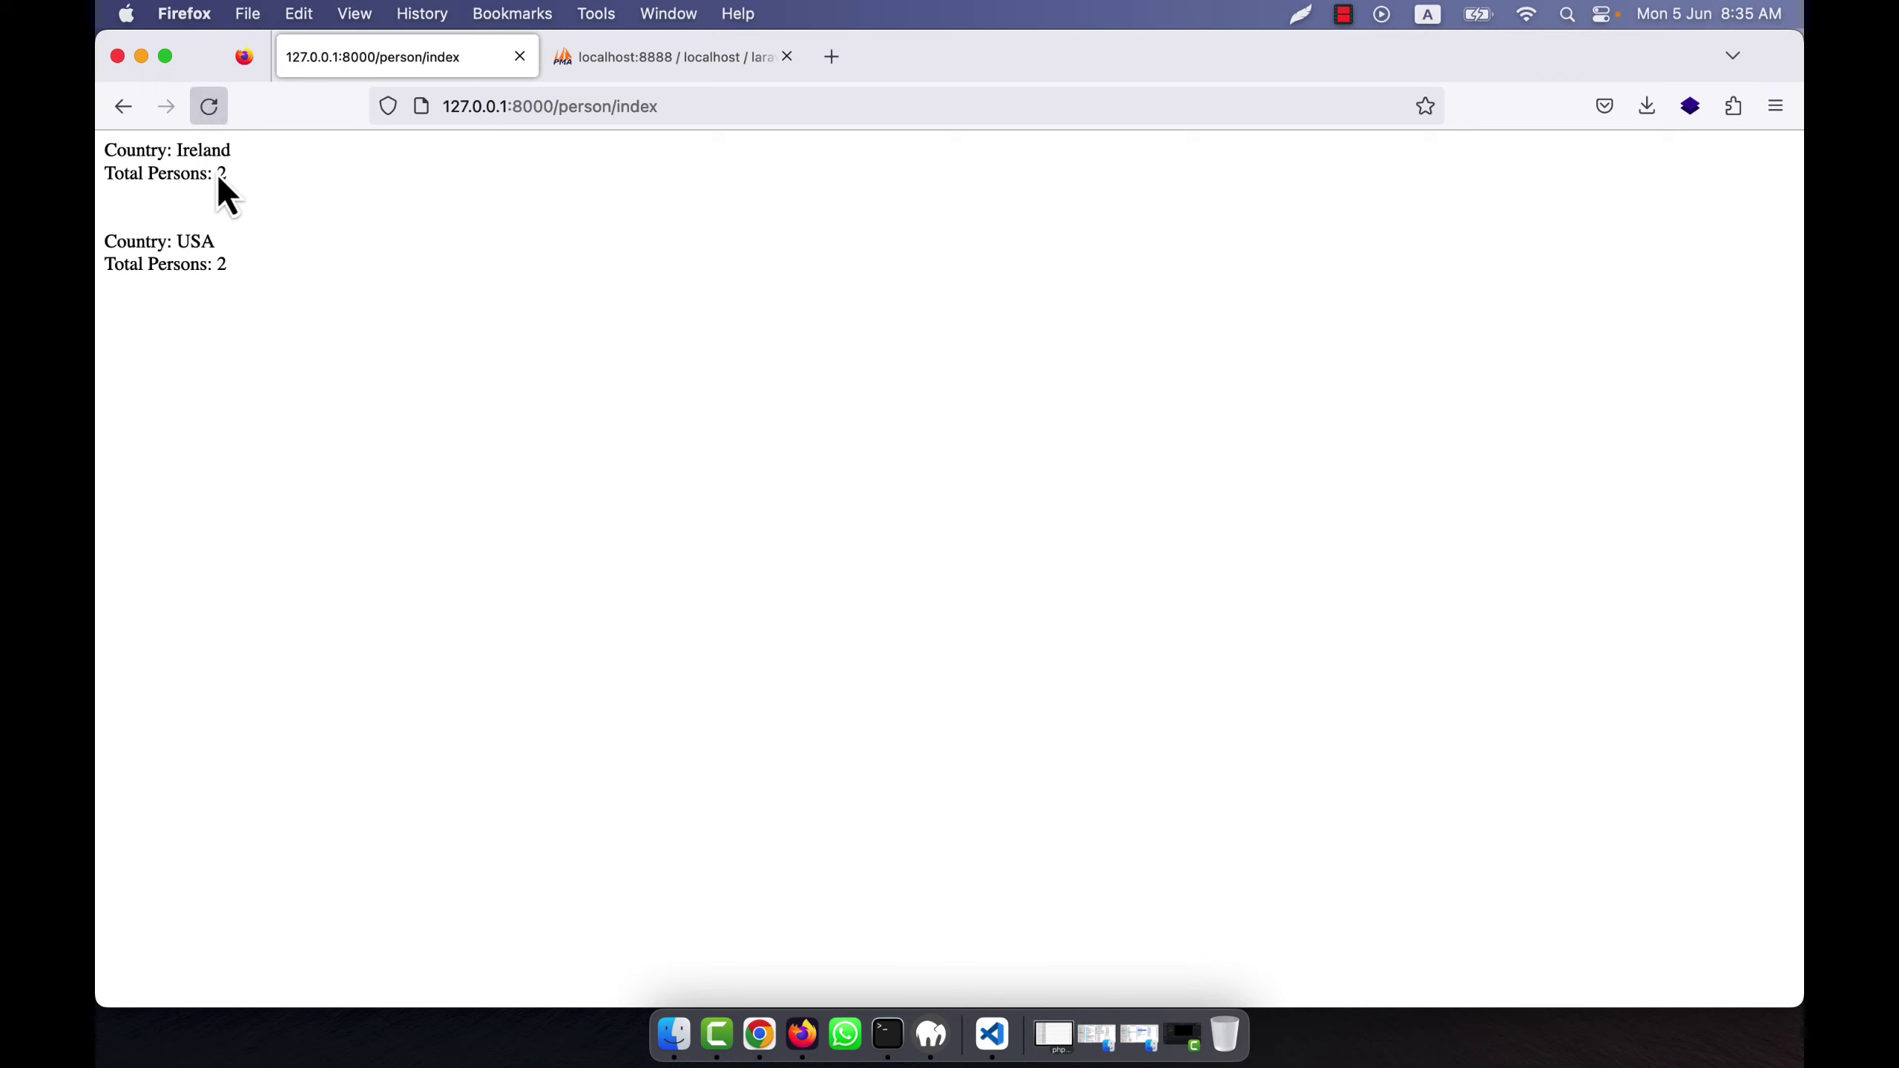
{"action": "triple_click", "coordinate": [179, 240]}
{"action": "mouse_move", "coordinate": [178, 226]}
{"action": "left_mouse_down"}
{"action": "mouse_move", "coordinate": [128, 172]}
{"action": "mouse_move", "coordinate": [238, 187]}
{"action": "left_mouse_up"}
{"action": "left_click", "coordinate": [188, 230]}
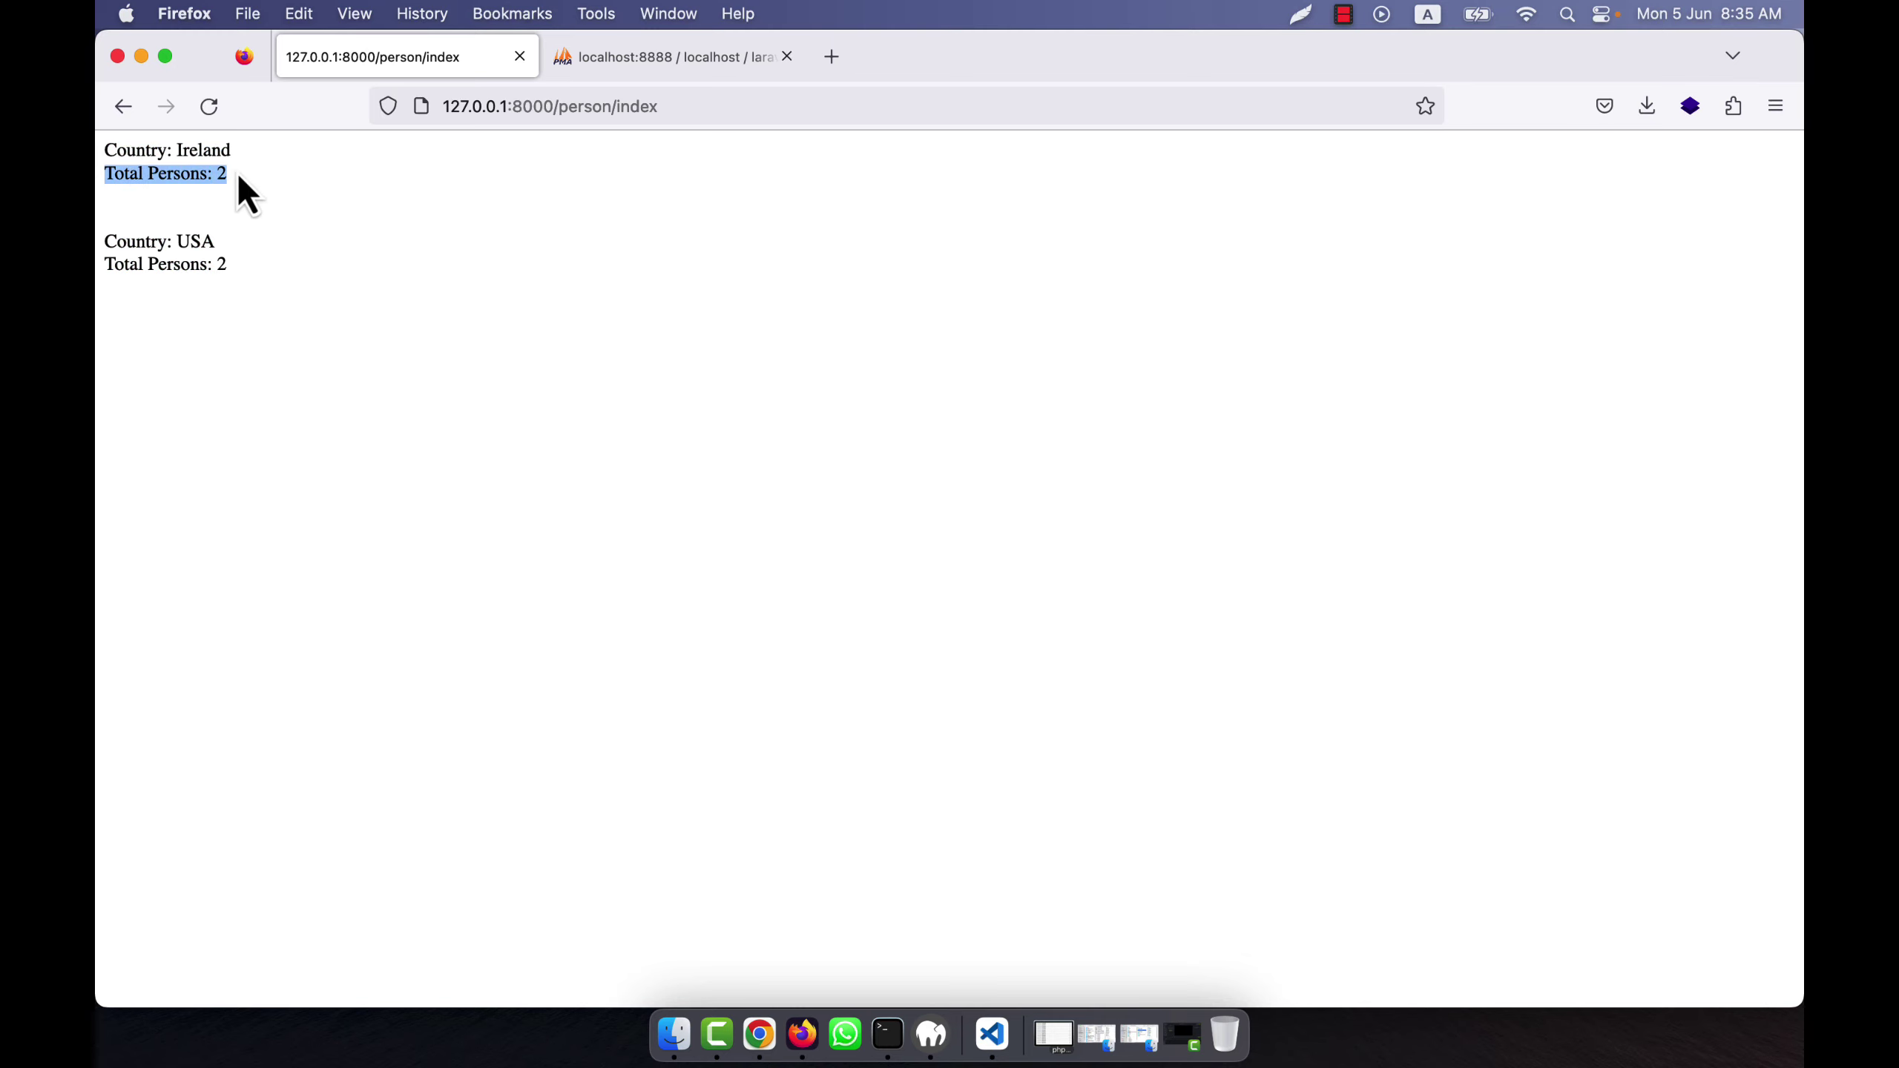
{"action": "left_click_drag", "start_coordinate": [95, 282], "coordinate": [218, 263]}
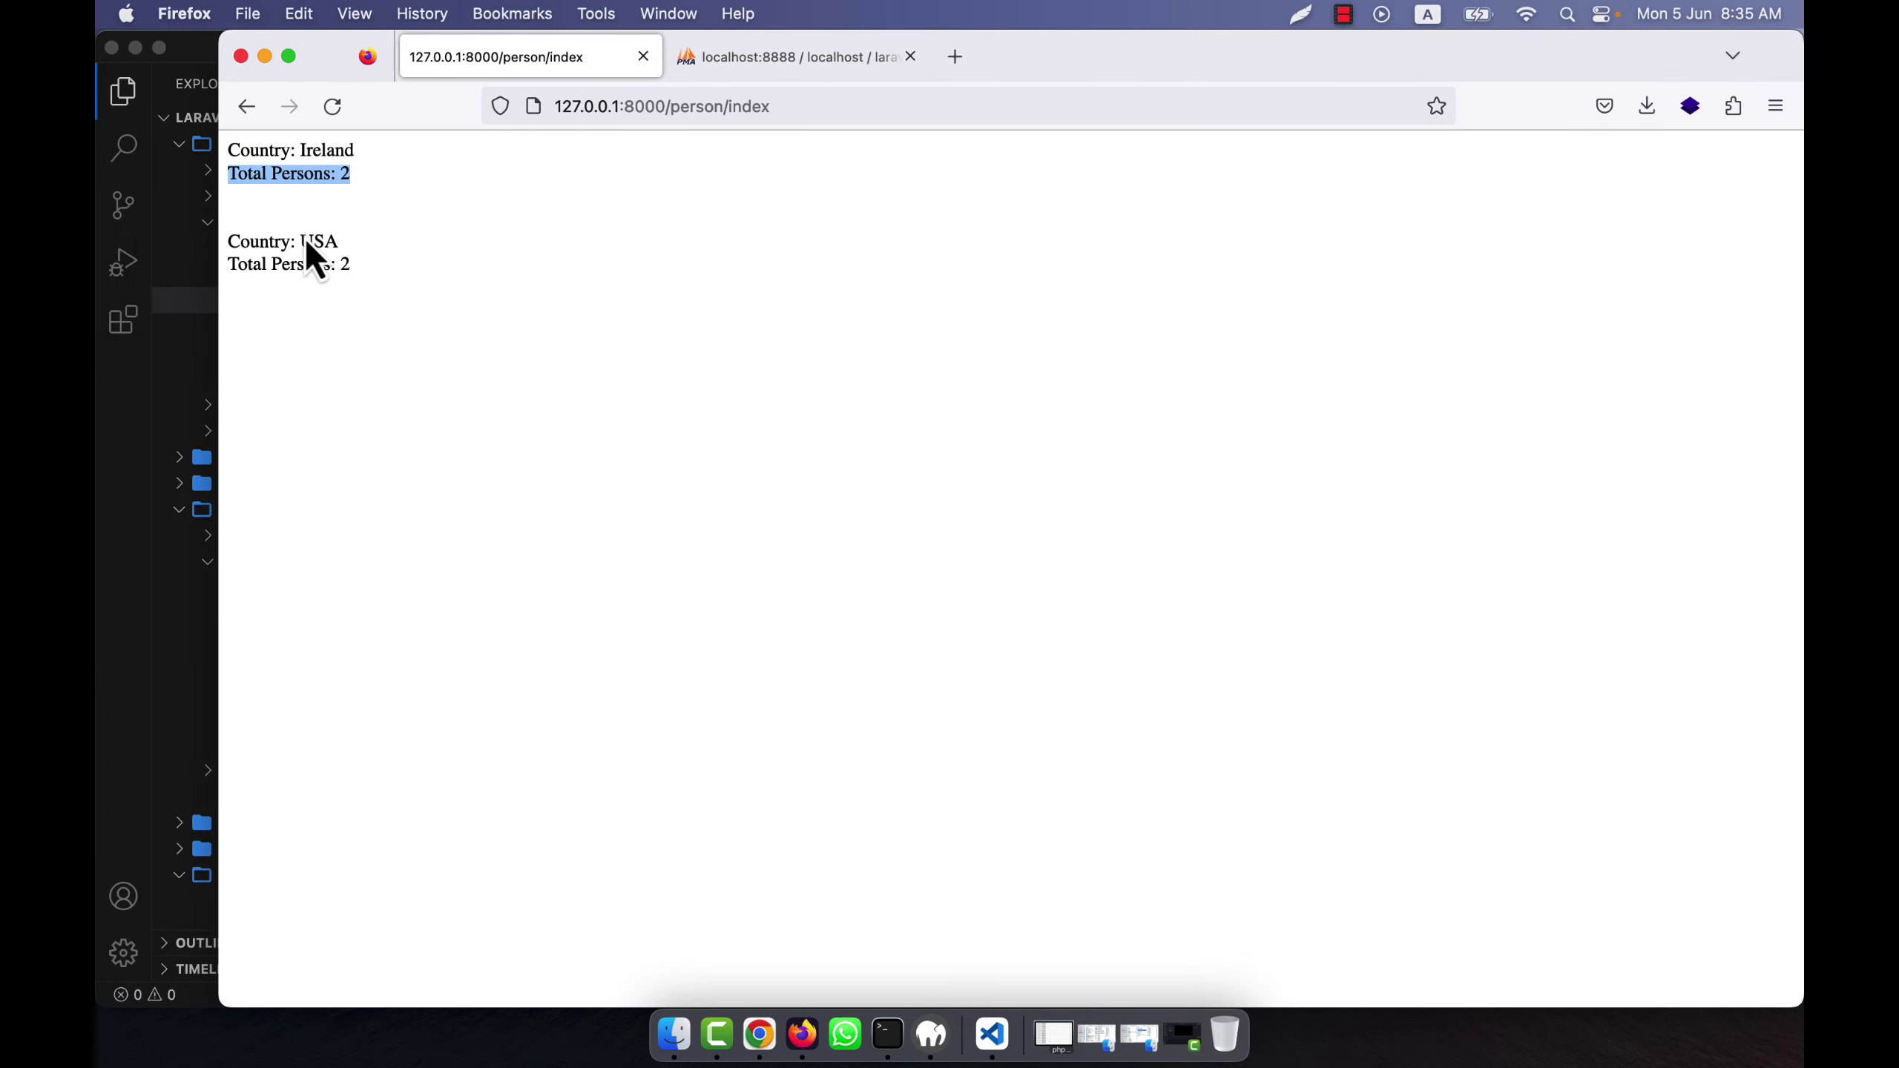
{"action": "double_click", "coordinate": [1034, 60]}
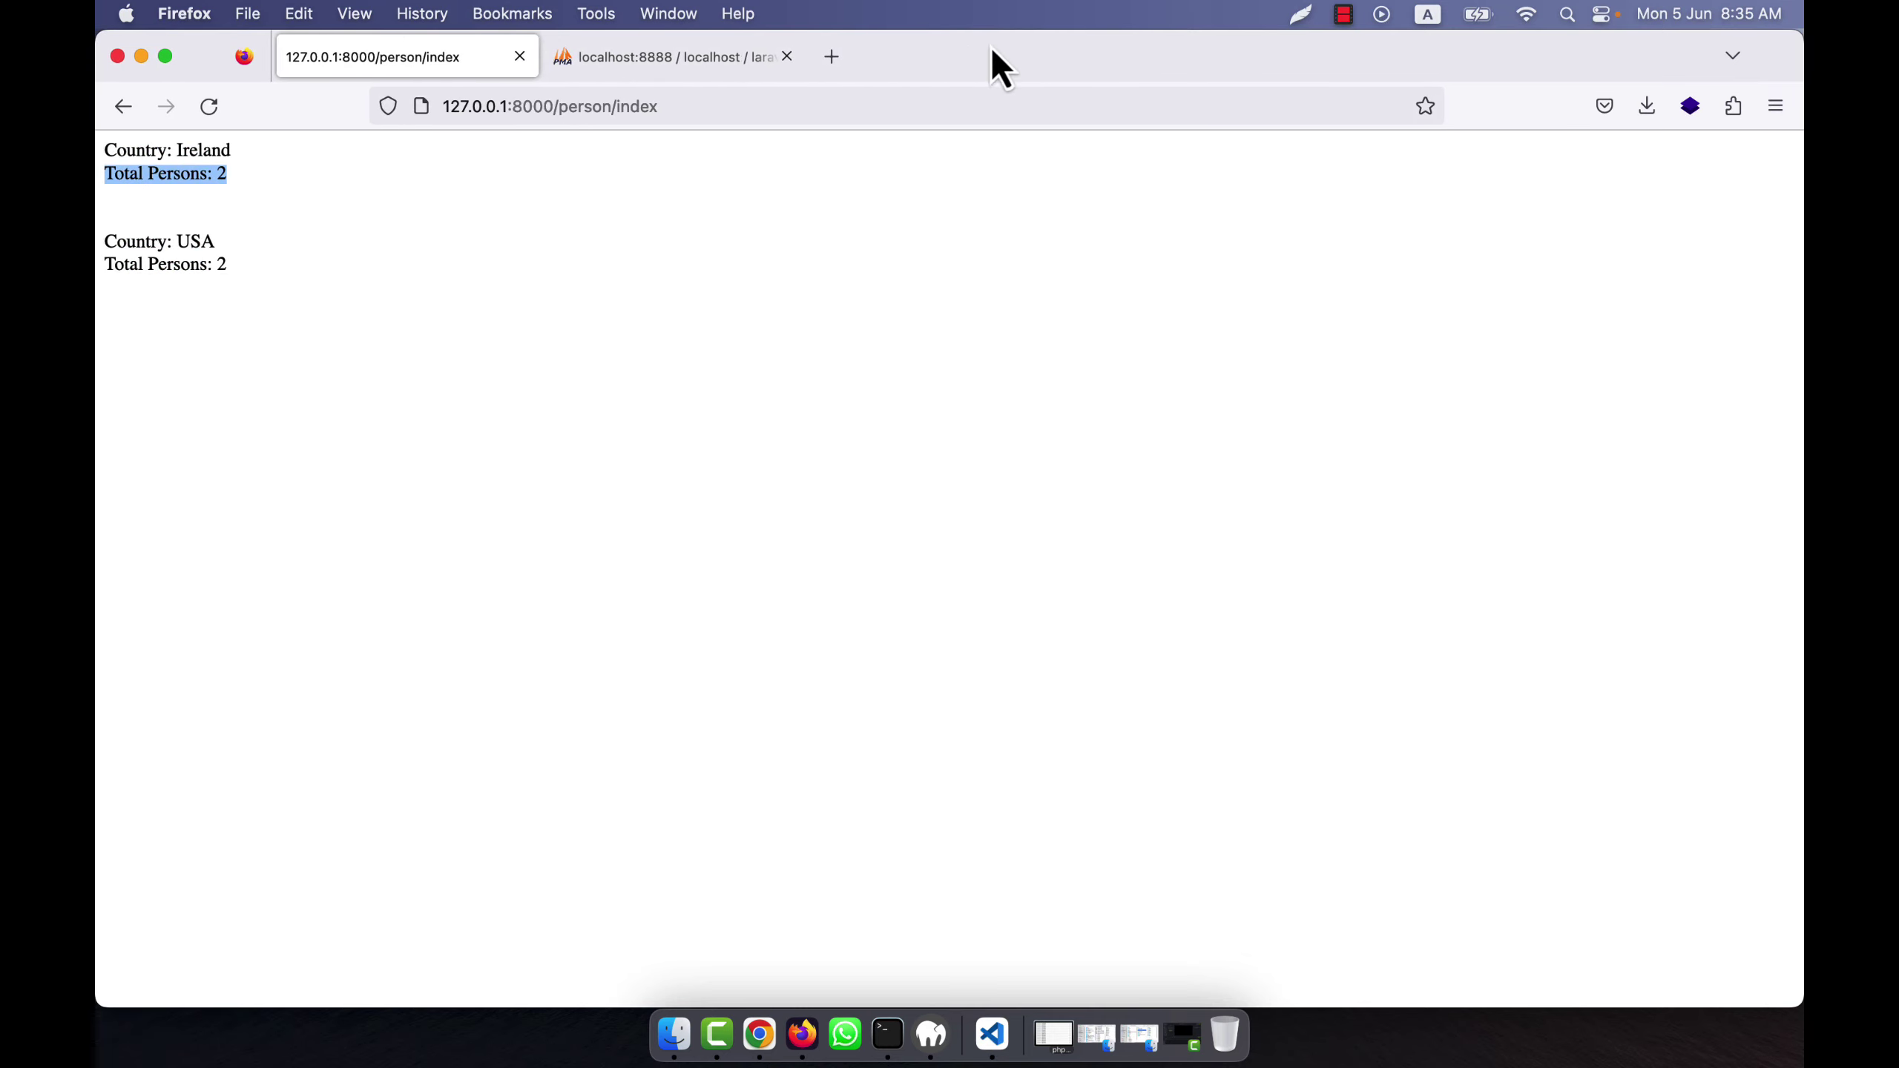
{"action": "left_click", "coordinate": [704, 60]}
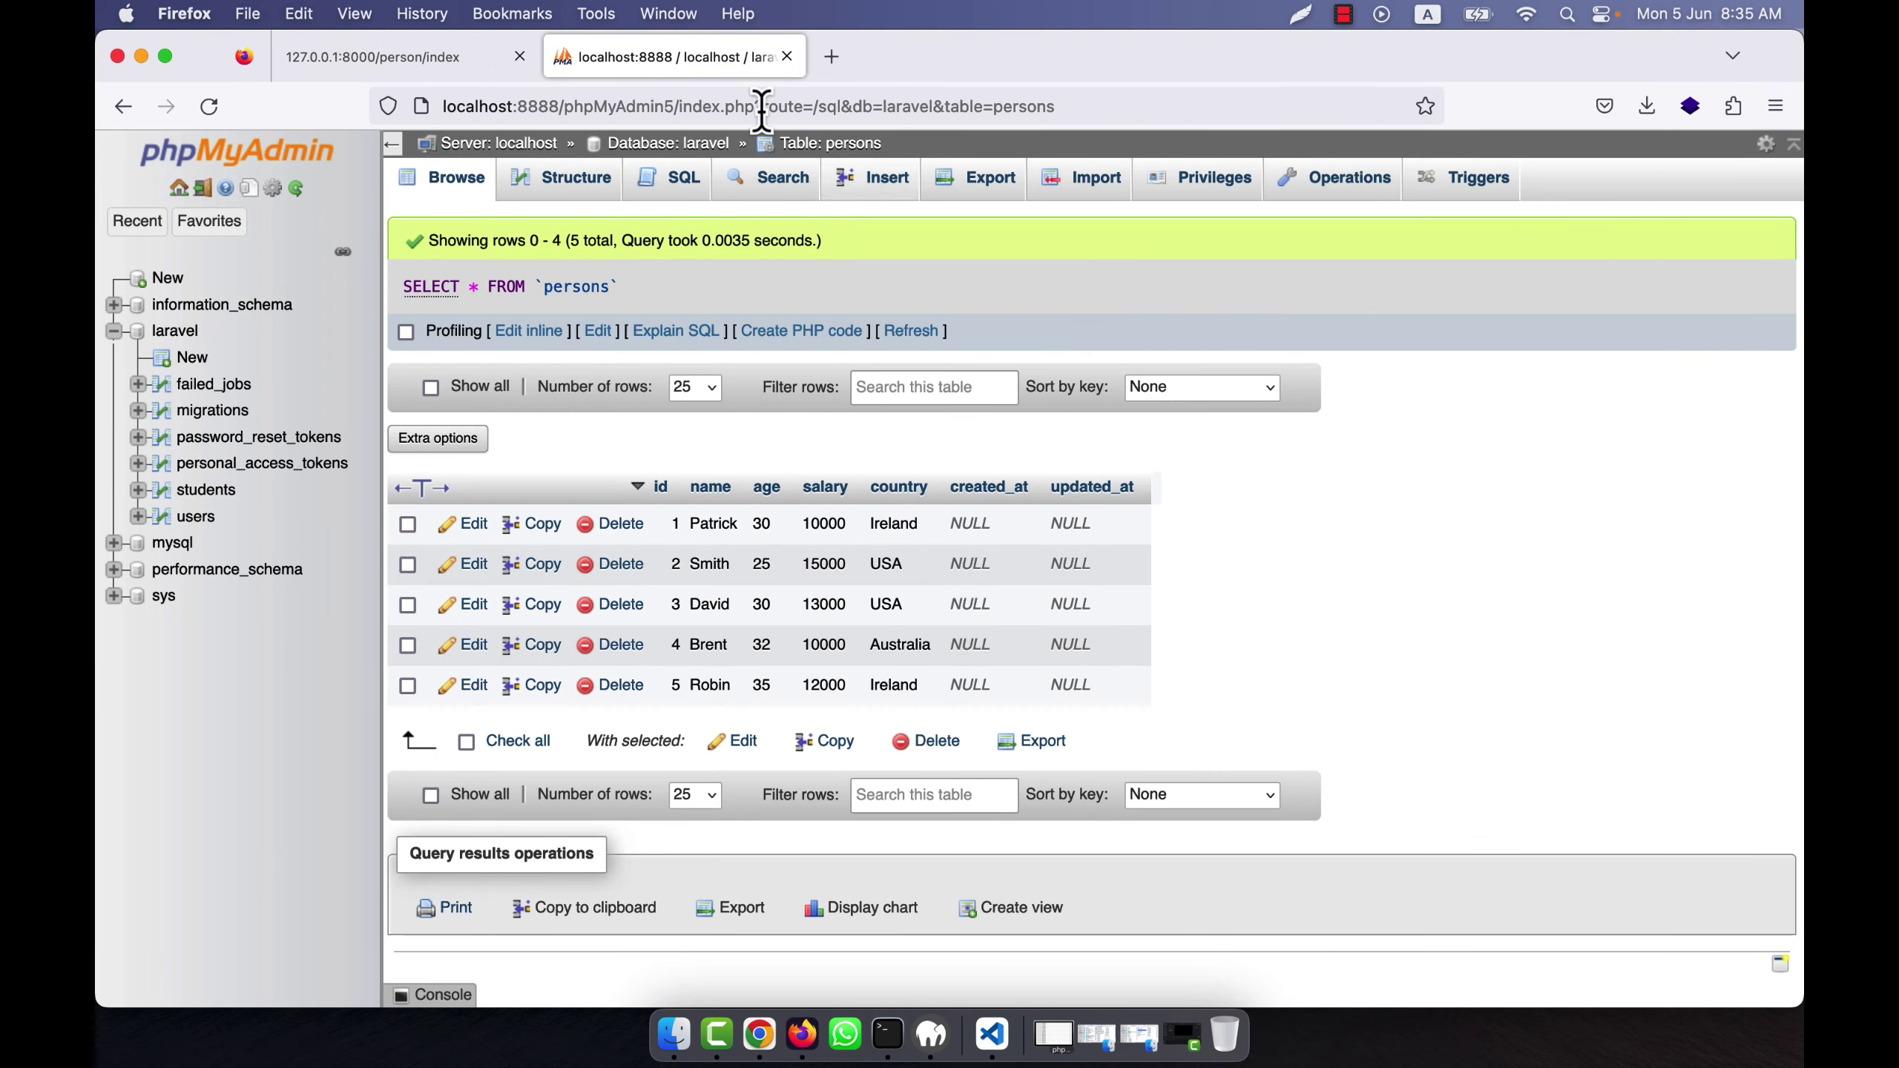
- Insert a new persons row: Peter, age 40, salary 25000, country USA
{"action": "left_click", "coordinate": [446, 59]}
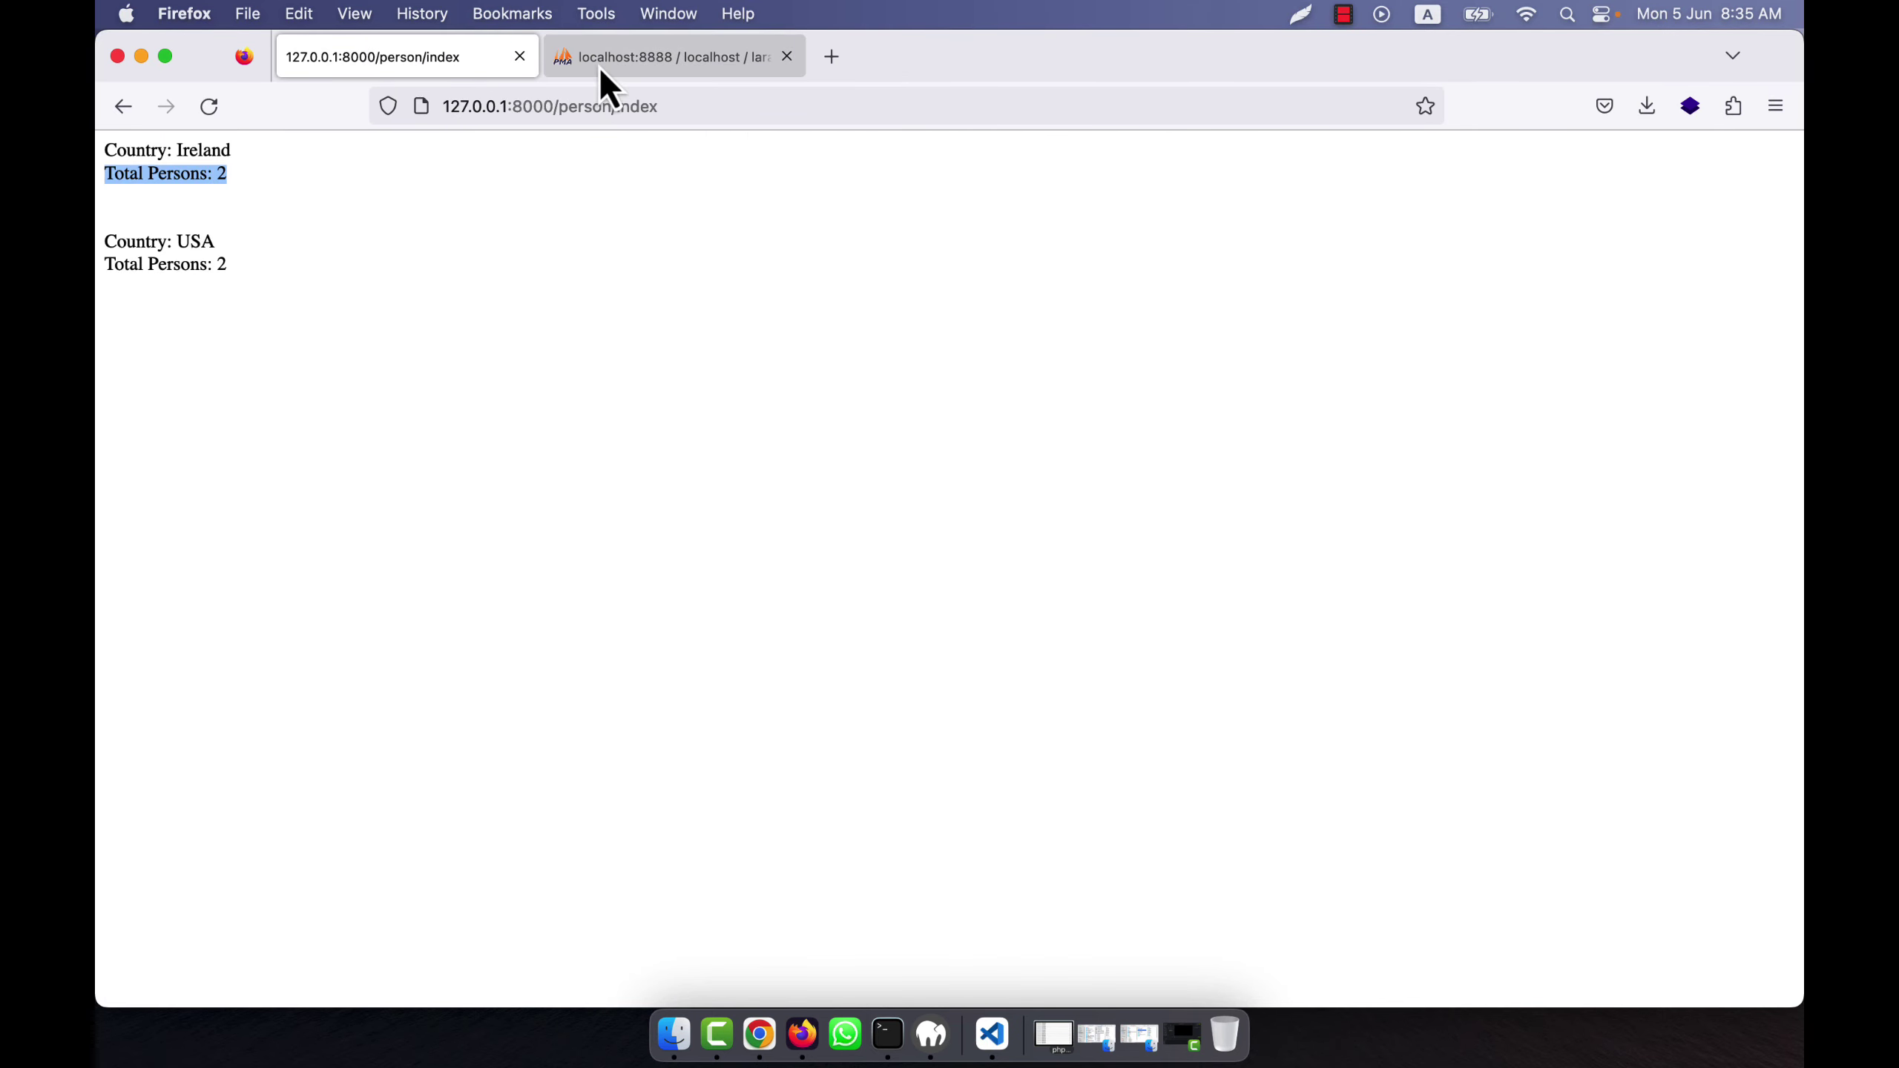
{"action": "left_click", "coordinate": [600, 63]}
{"action": "left_click", "coordinate": [883, 194]}
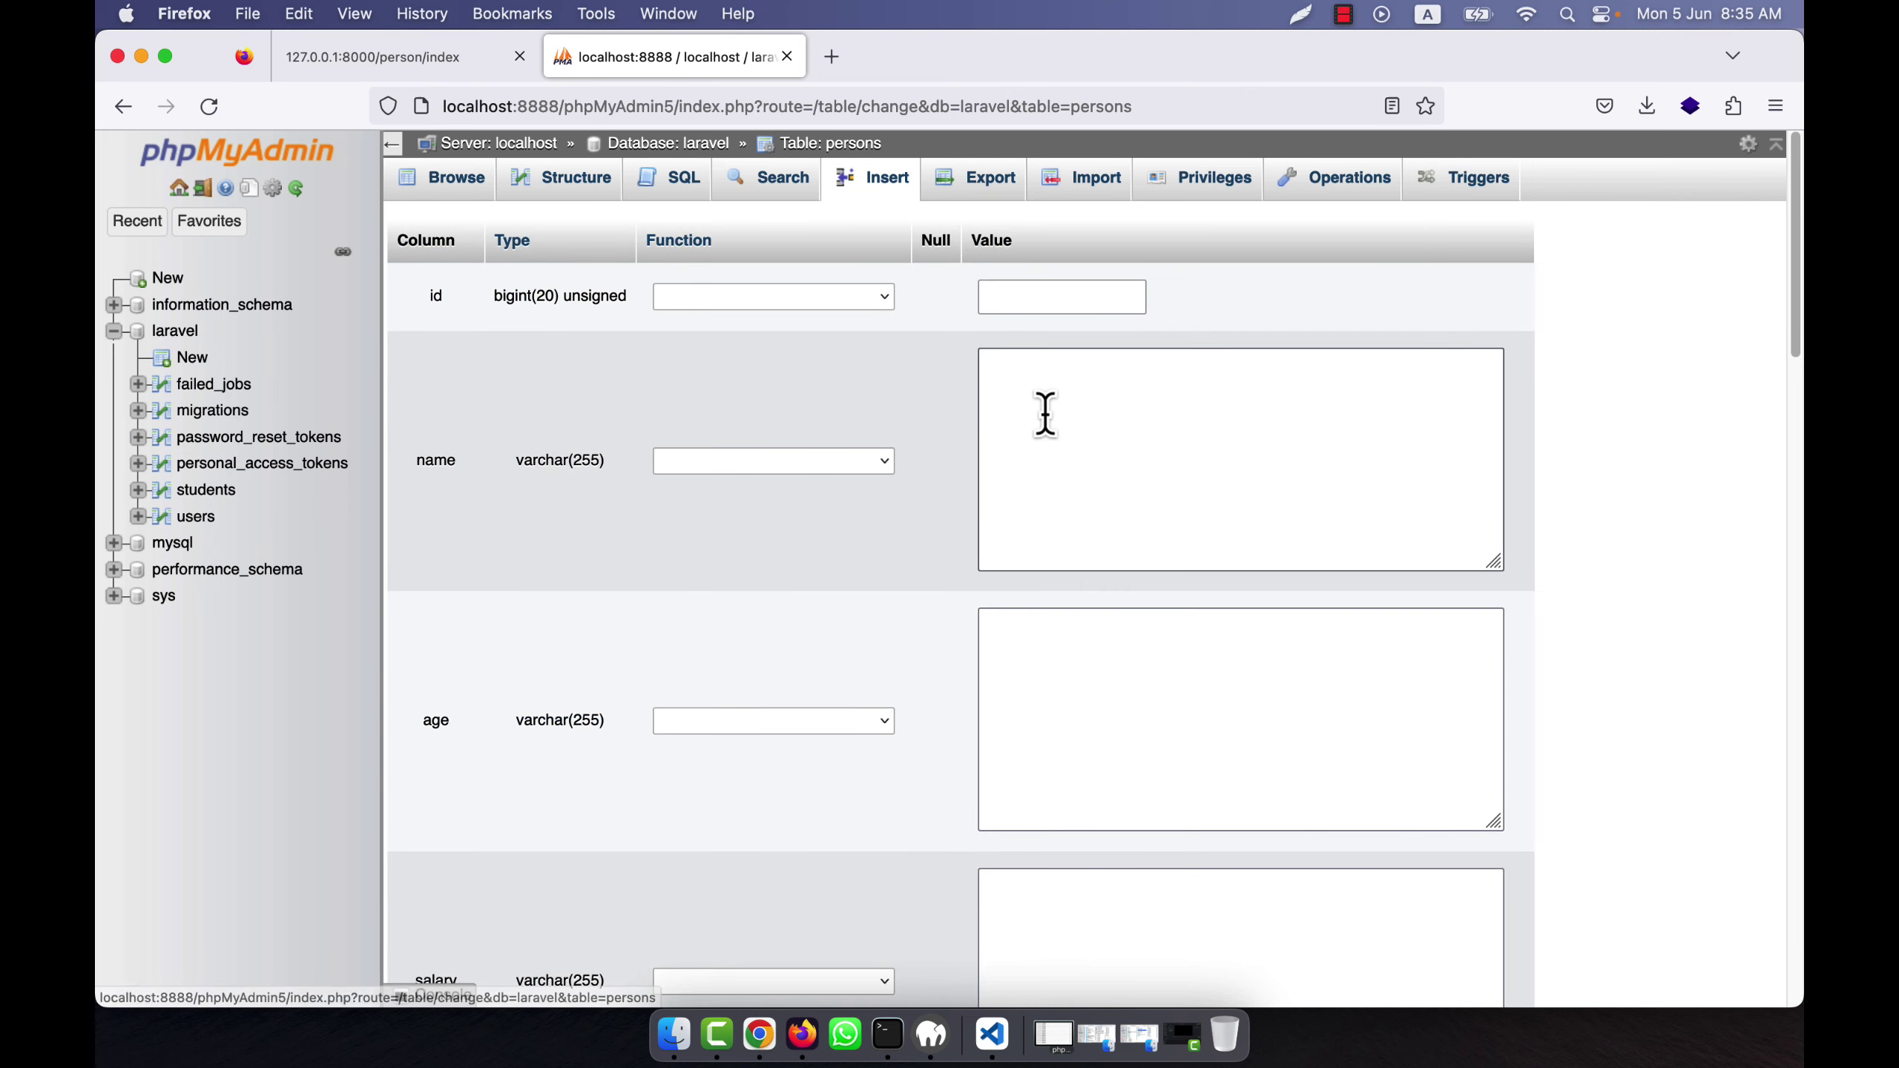
{"action": "left_click", "coordinate": [1139, 387]}
{"action": "type", "text": "Peter"}
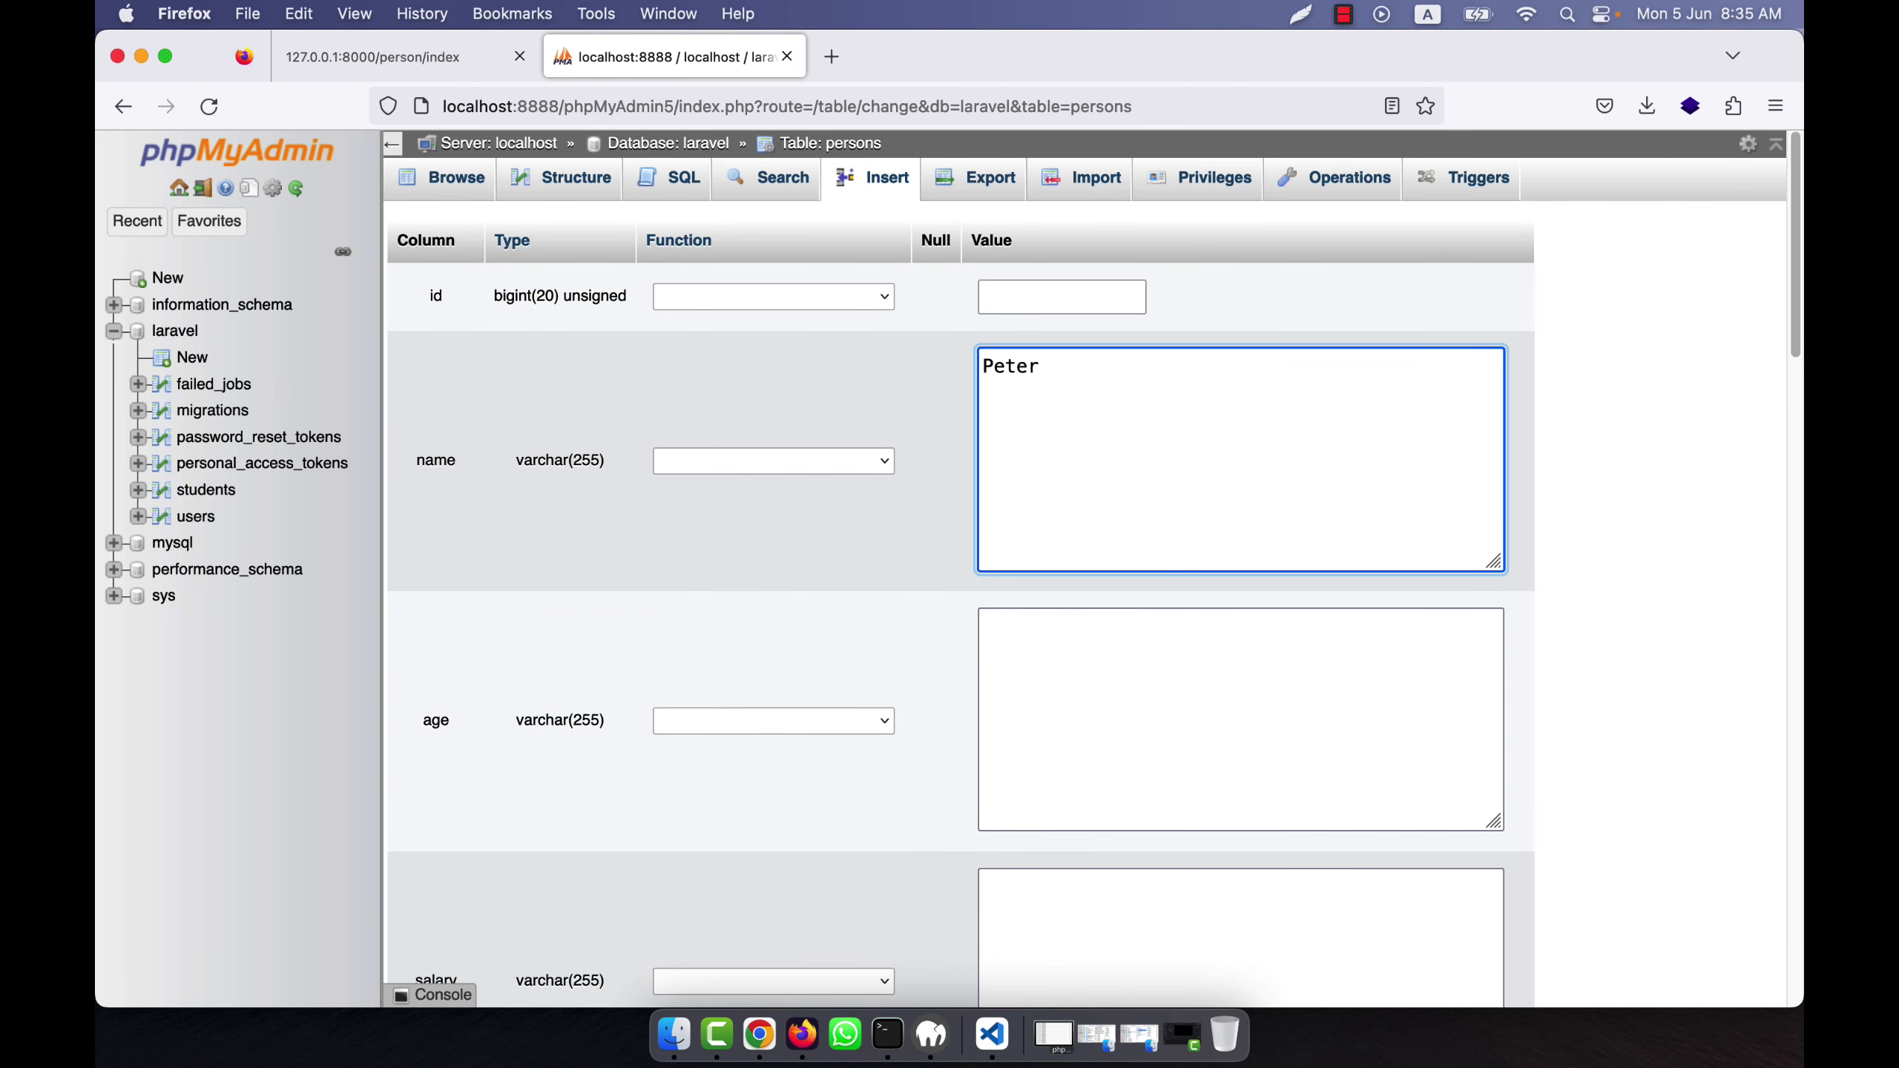
{"action": "key", "text": "Tab"}
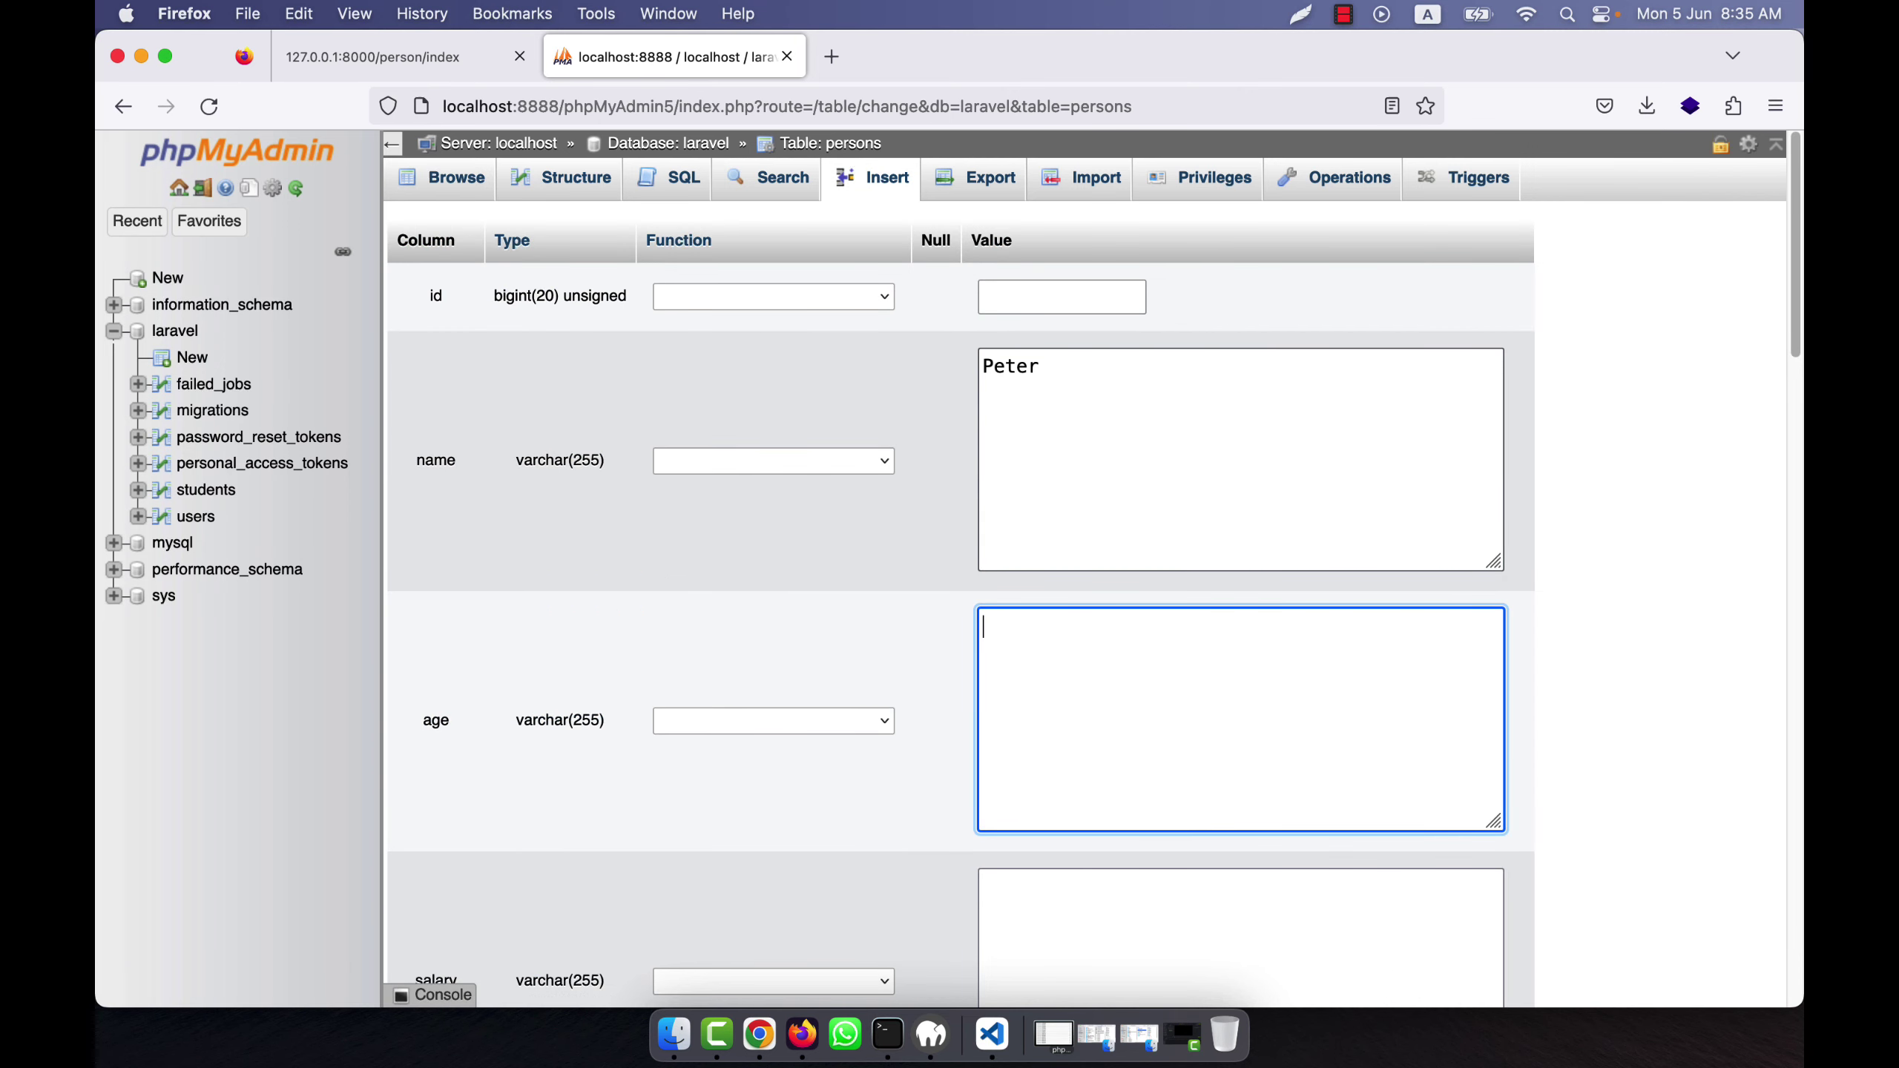
{"action": "type", "text": "40"}
{"action": "key", "text": "Tab"}
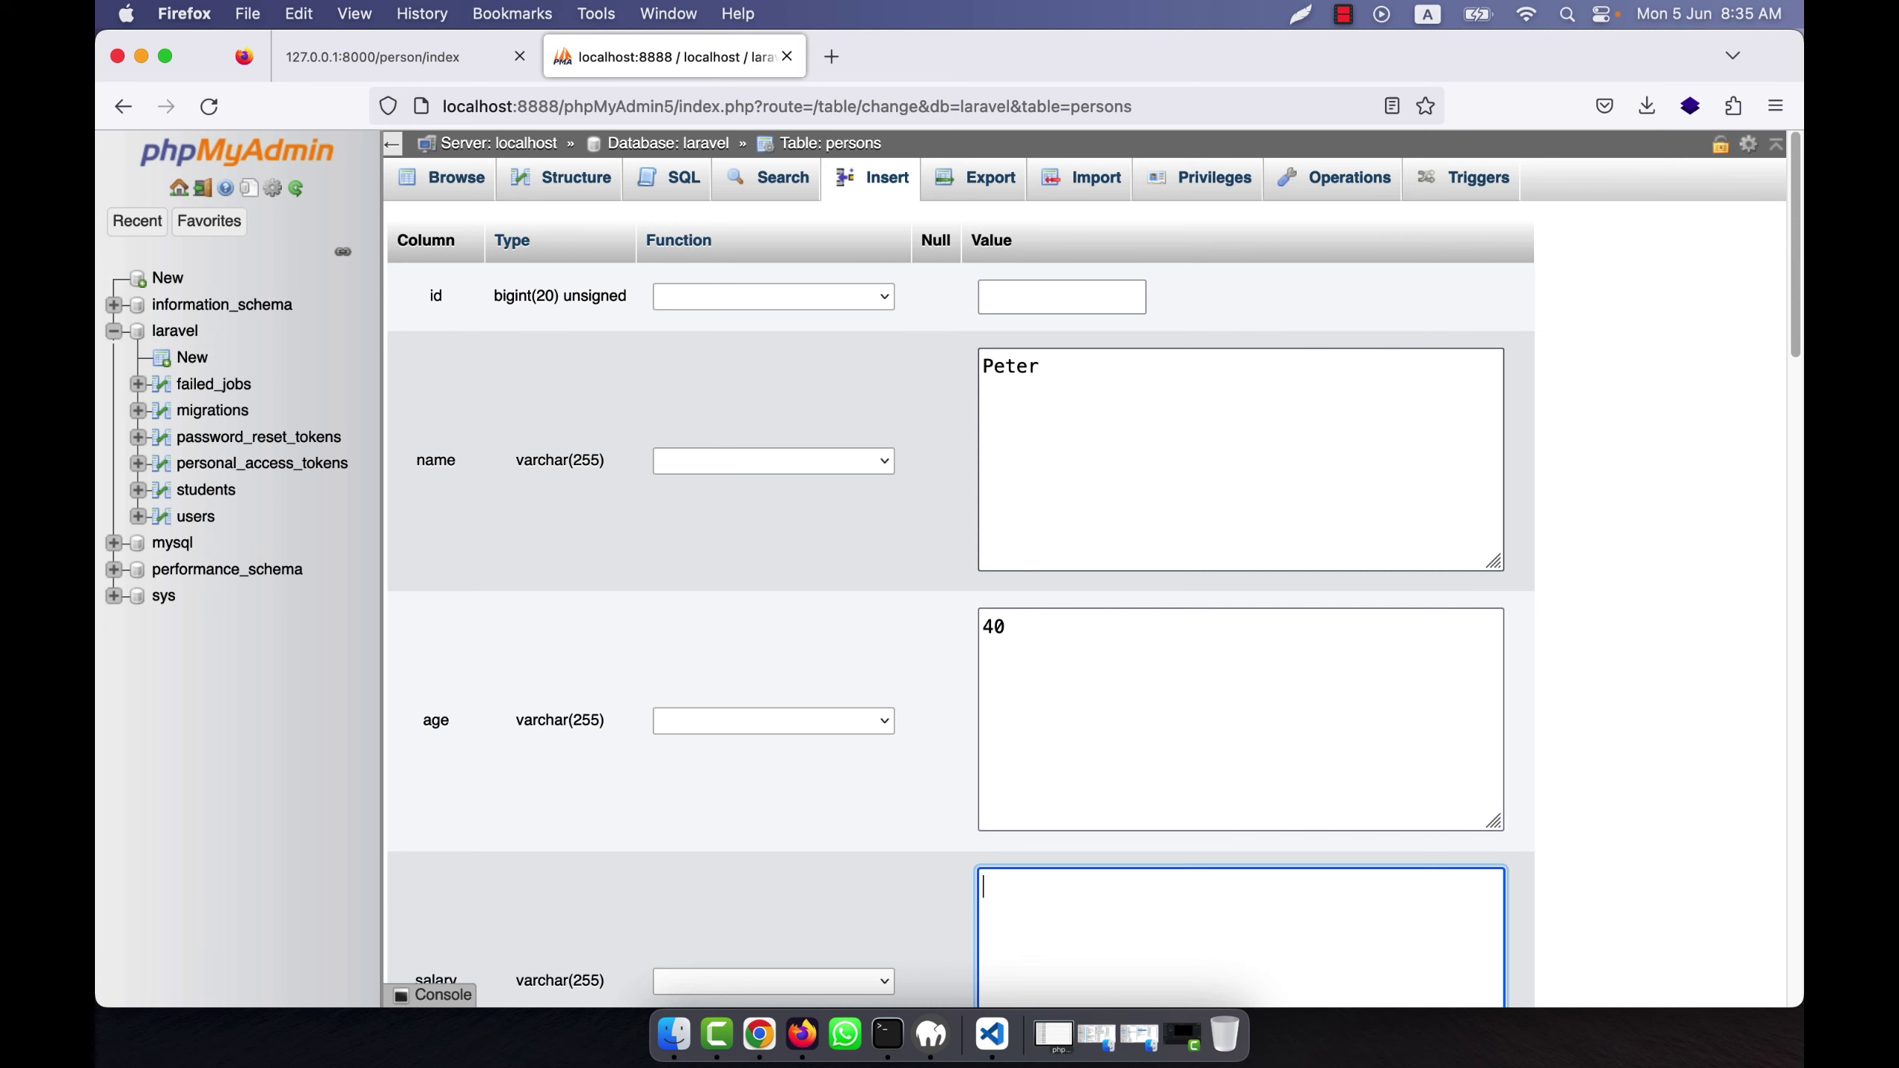
{"action": "scroll", "coordinate": [1399, 551], "scroll_direction": "down", "scroll_amount": 1}
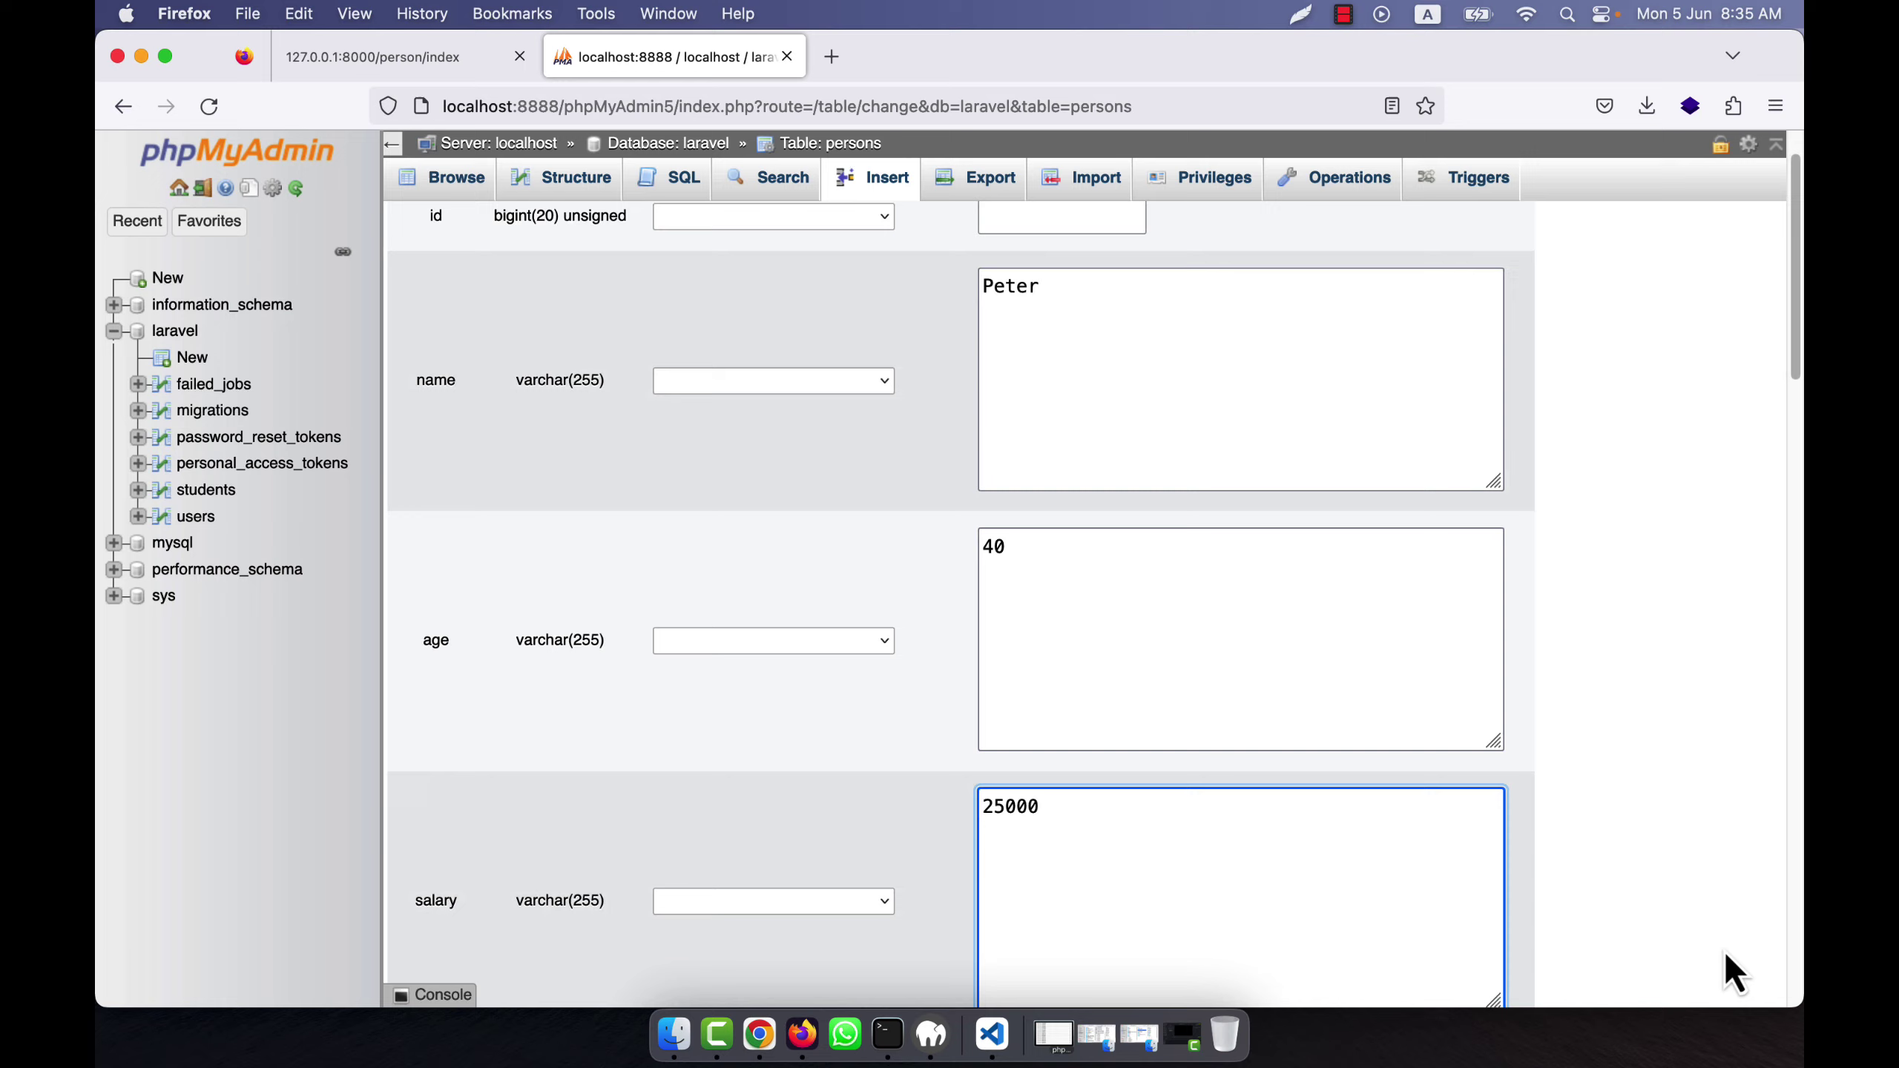
{"action": "scroll", "coordinate": [1164, 801], "scroll_direction": "down", "scroll_amount": 3}
{"action": "left_click", "coordinate": [1071, 863]}
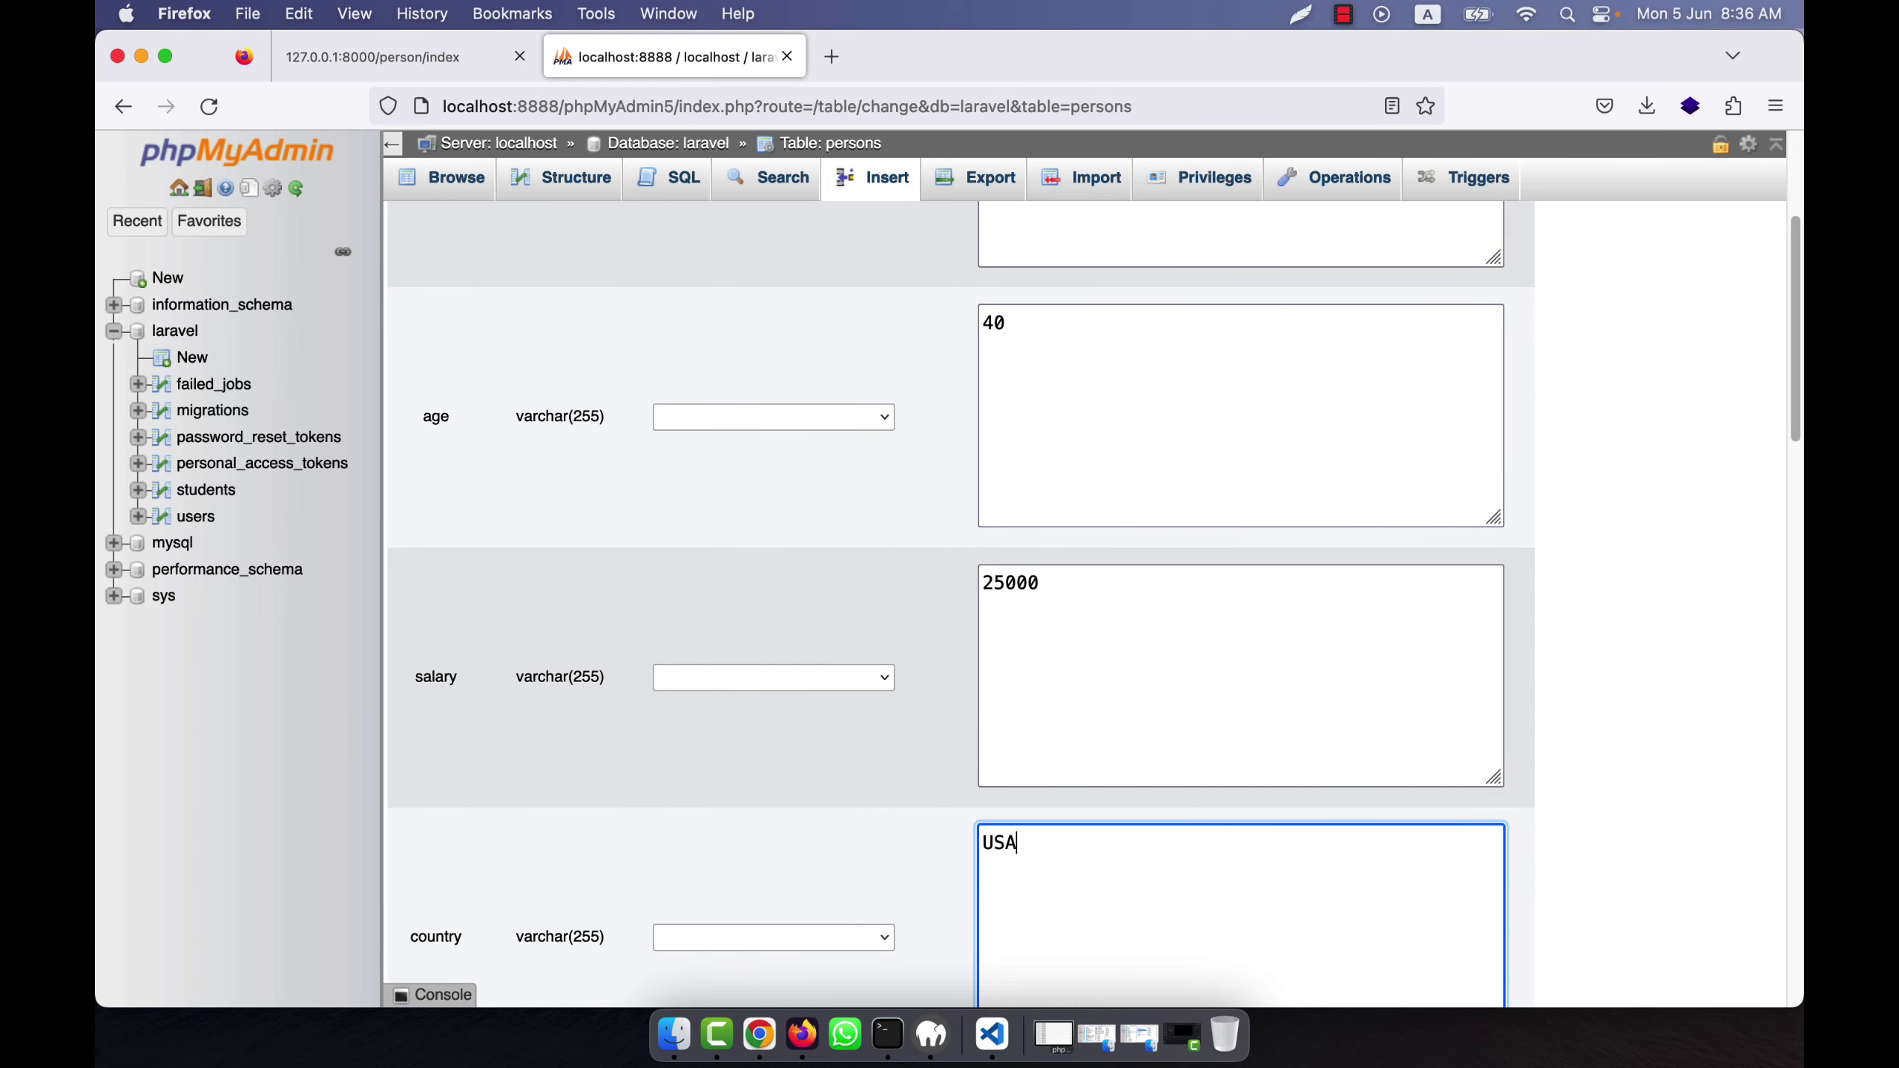
{"action": "scroll", "coordinate": [1187, 779], "scroll_direction": "down", "scroll_amount": 4}
{"action": "left_click", "coordinate": [1499, 908]}
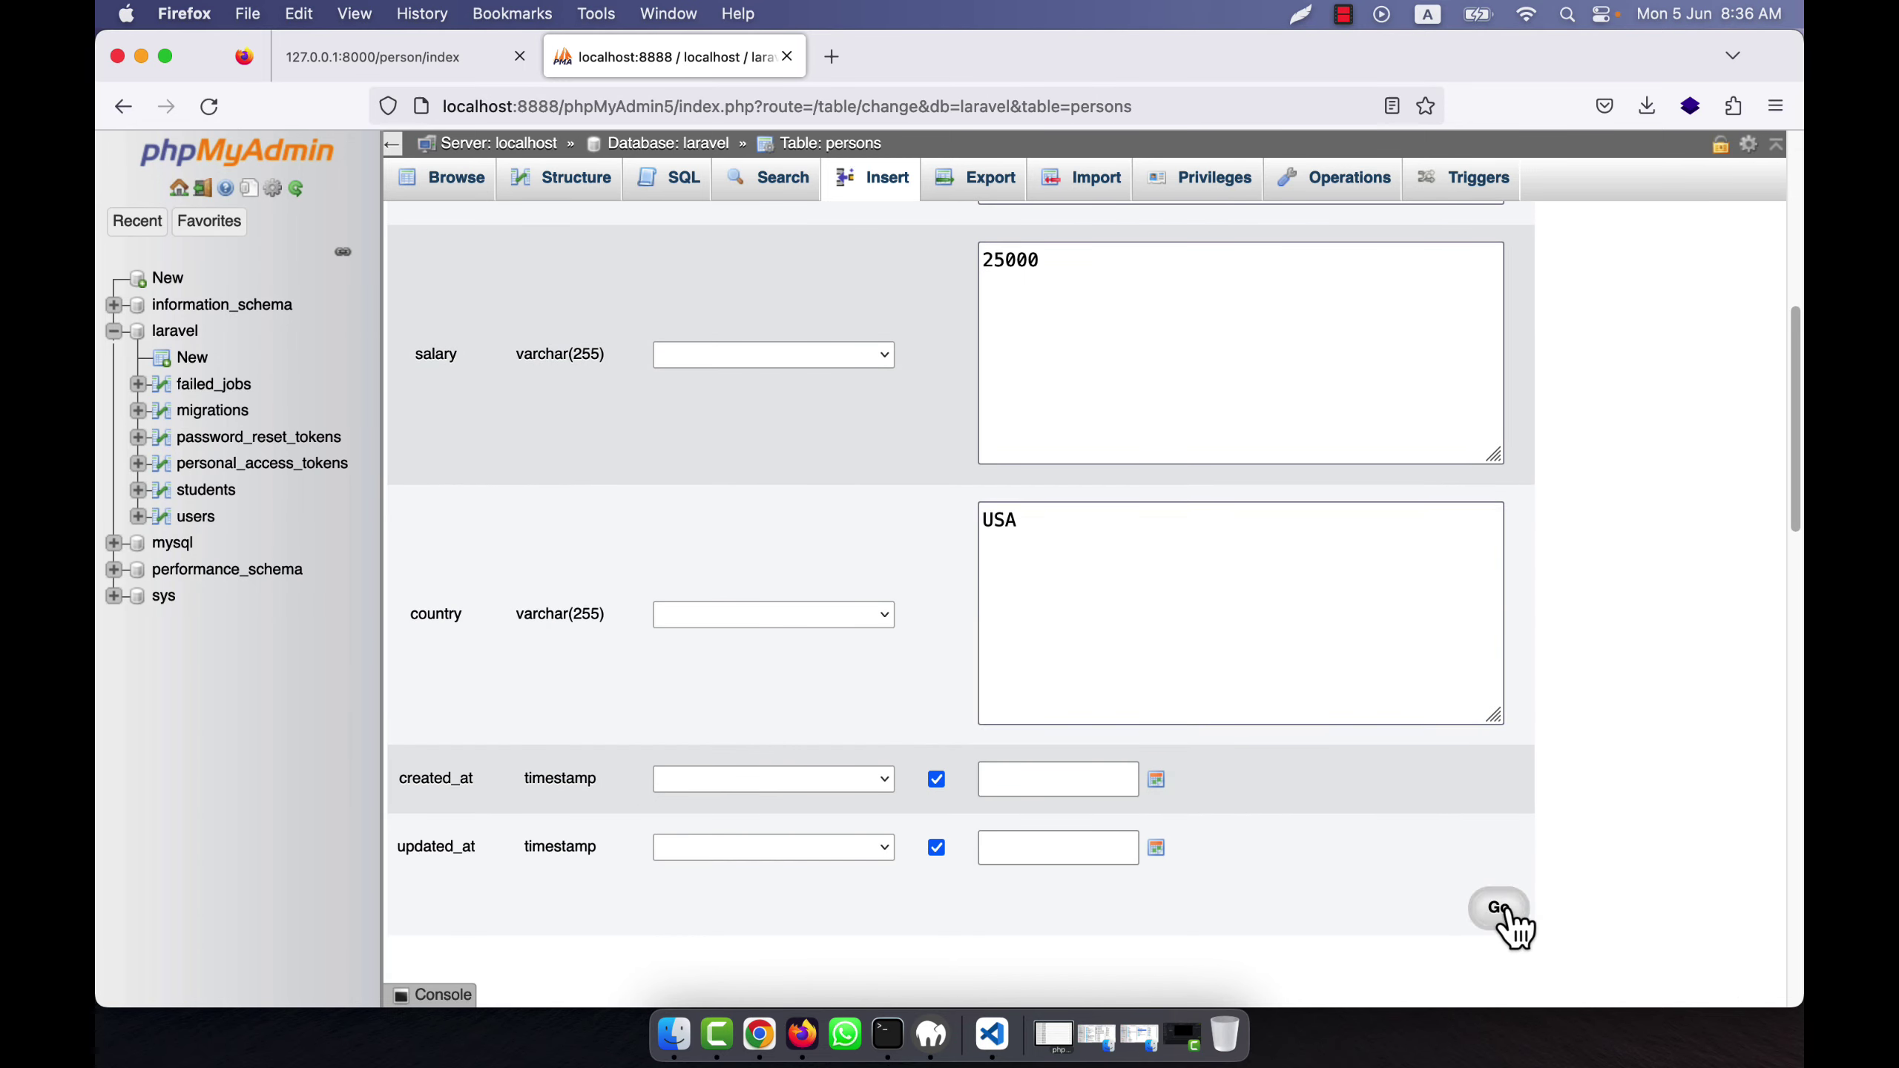
- Reload the person index so USA shows 3 persons, then return to the havingRaw query in VS Code
{"action": "left_click", "coordinate": [841, 149]}
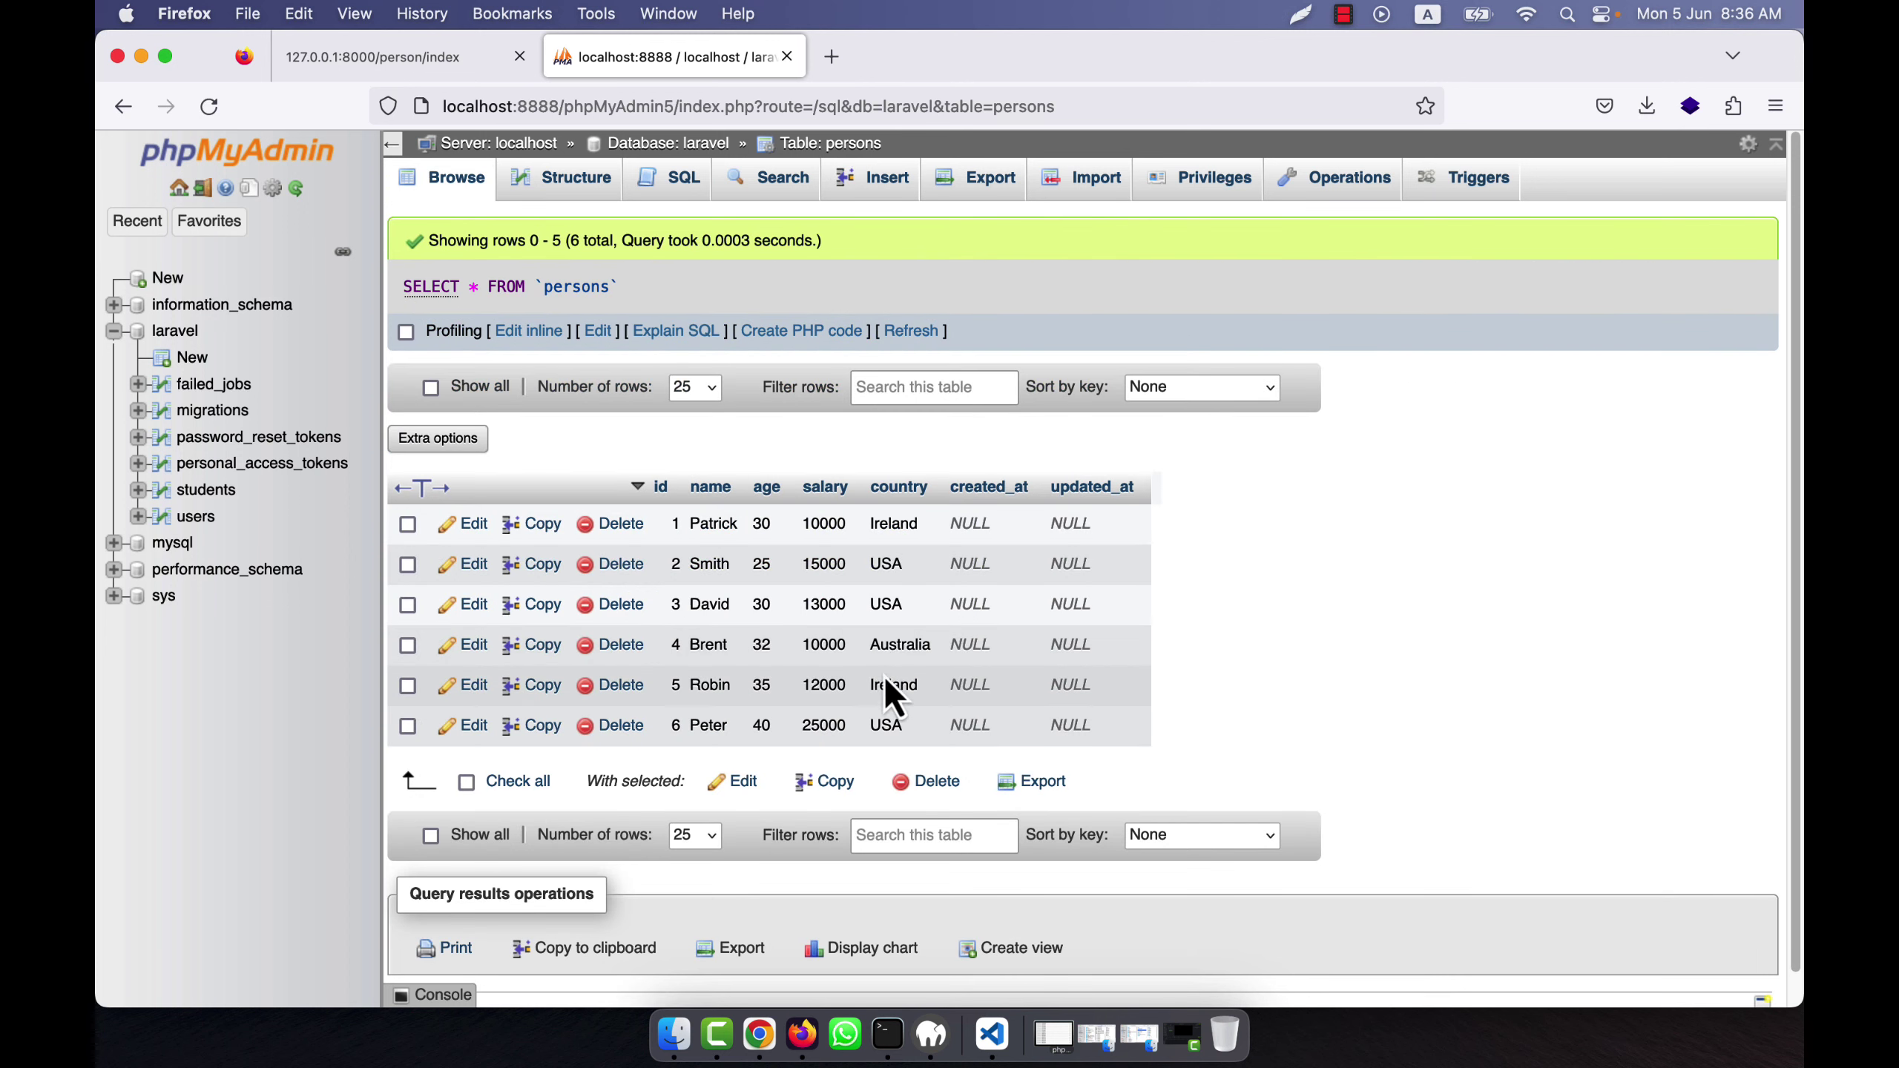
{"action": "left_click", "coordinate": [372, 56]}
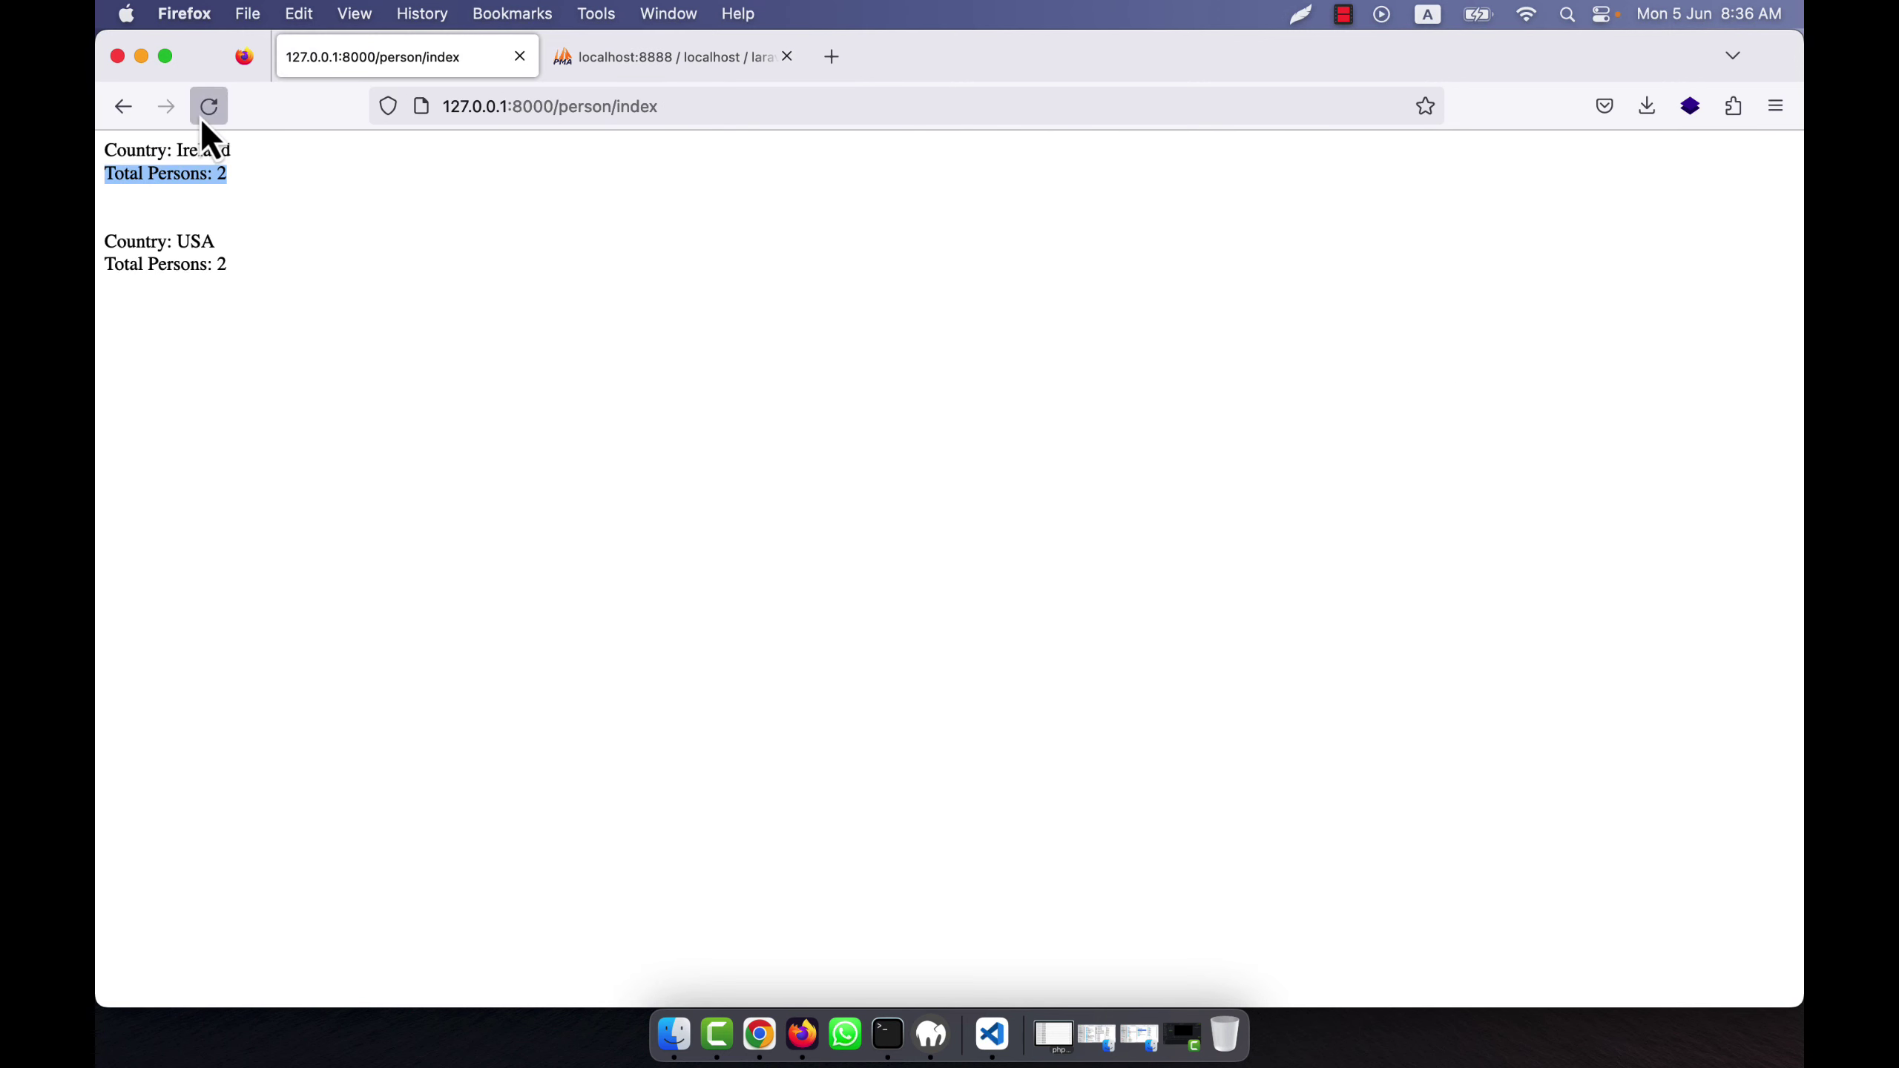
{"action": "left_click", "coordinate": [208, 105]}
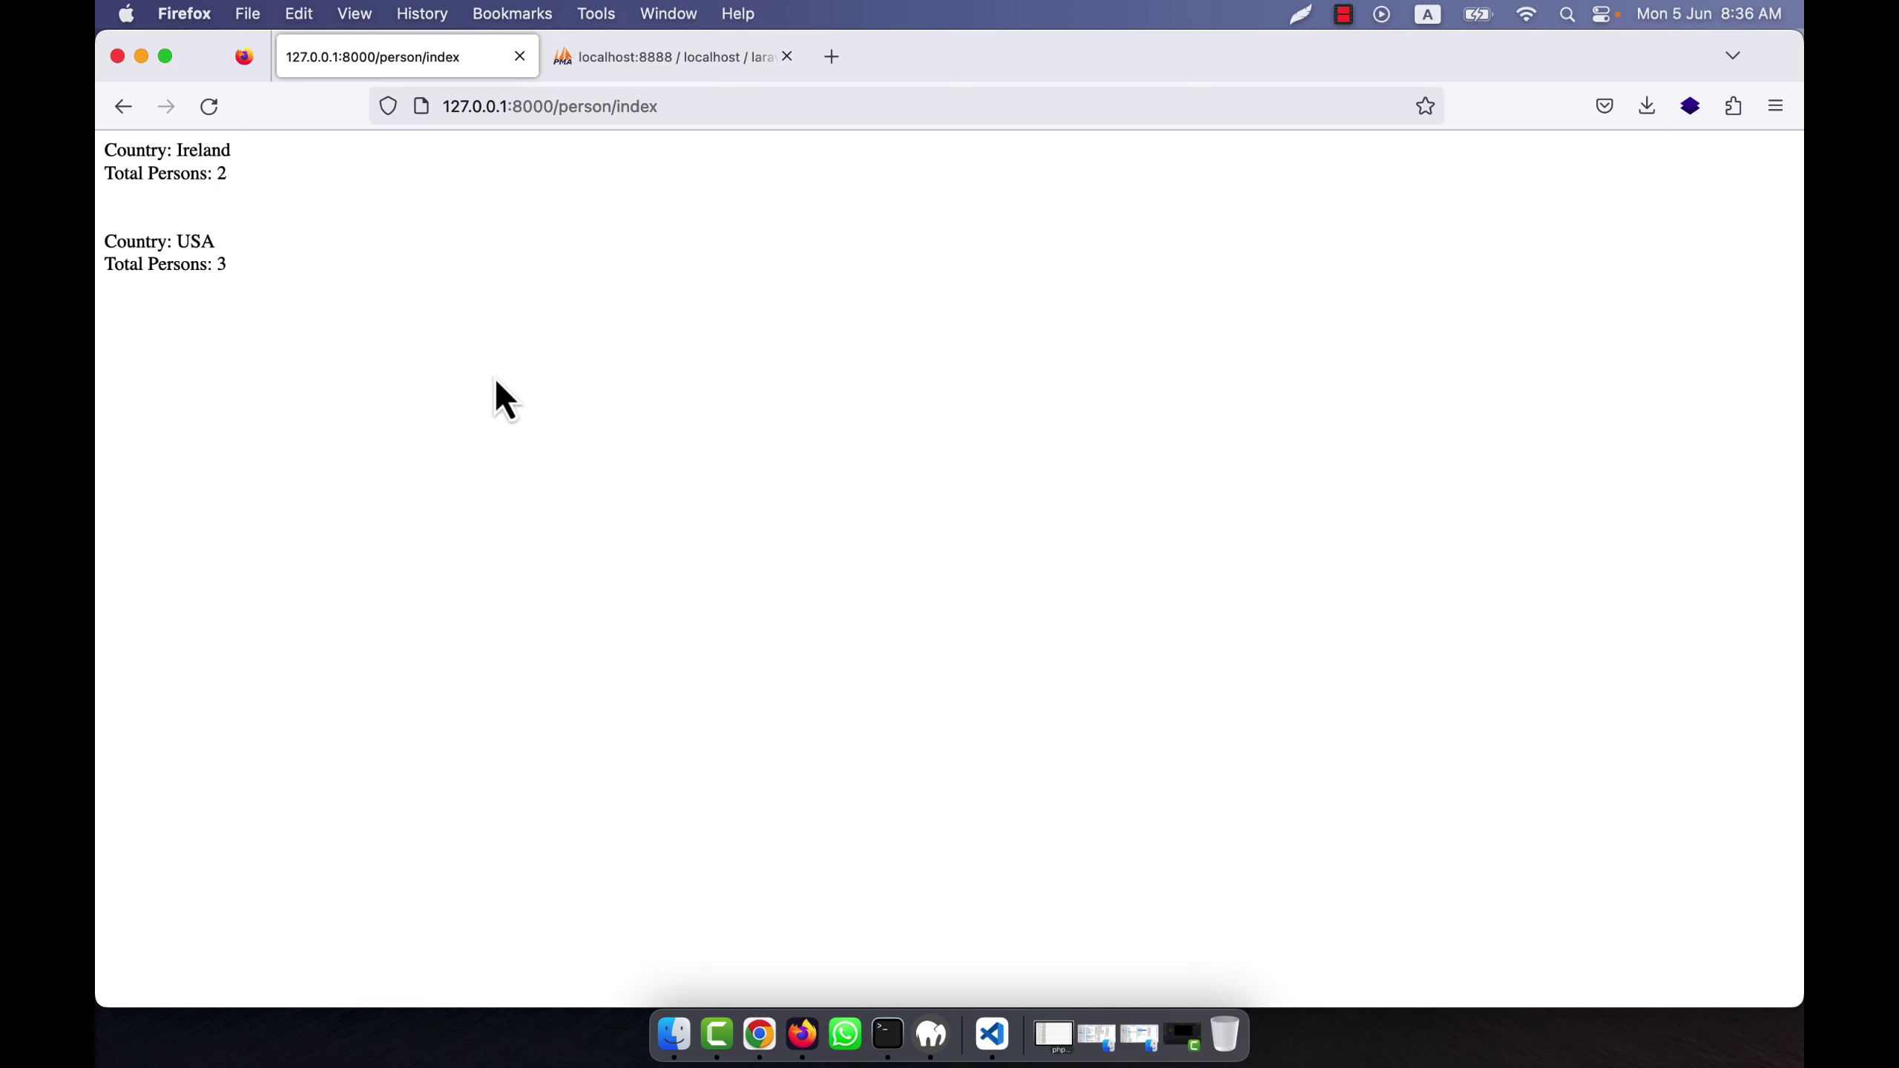
{"action": "left_click", "coordinate": [992, 1034]}
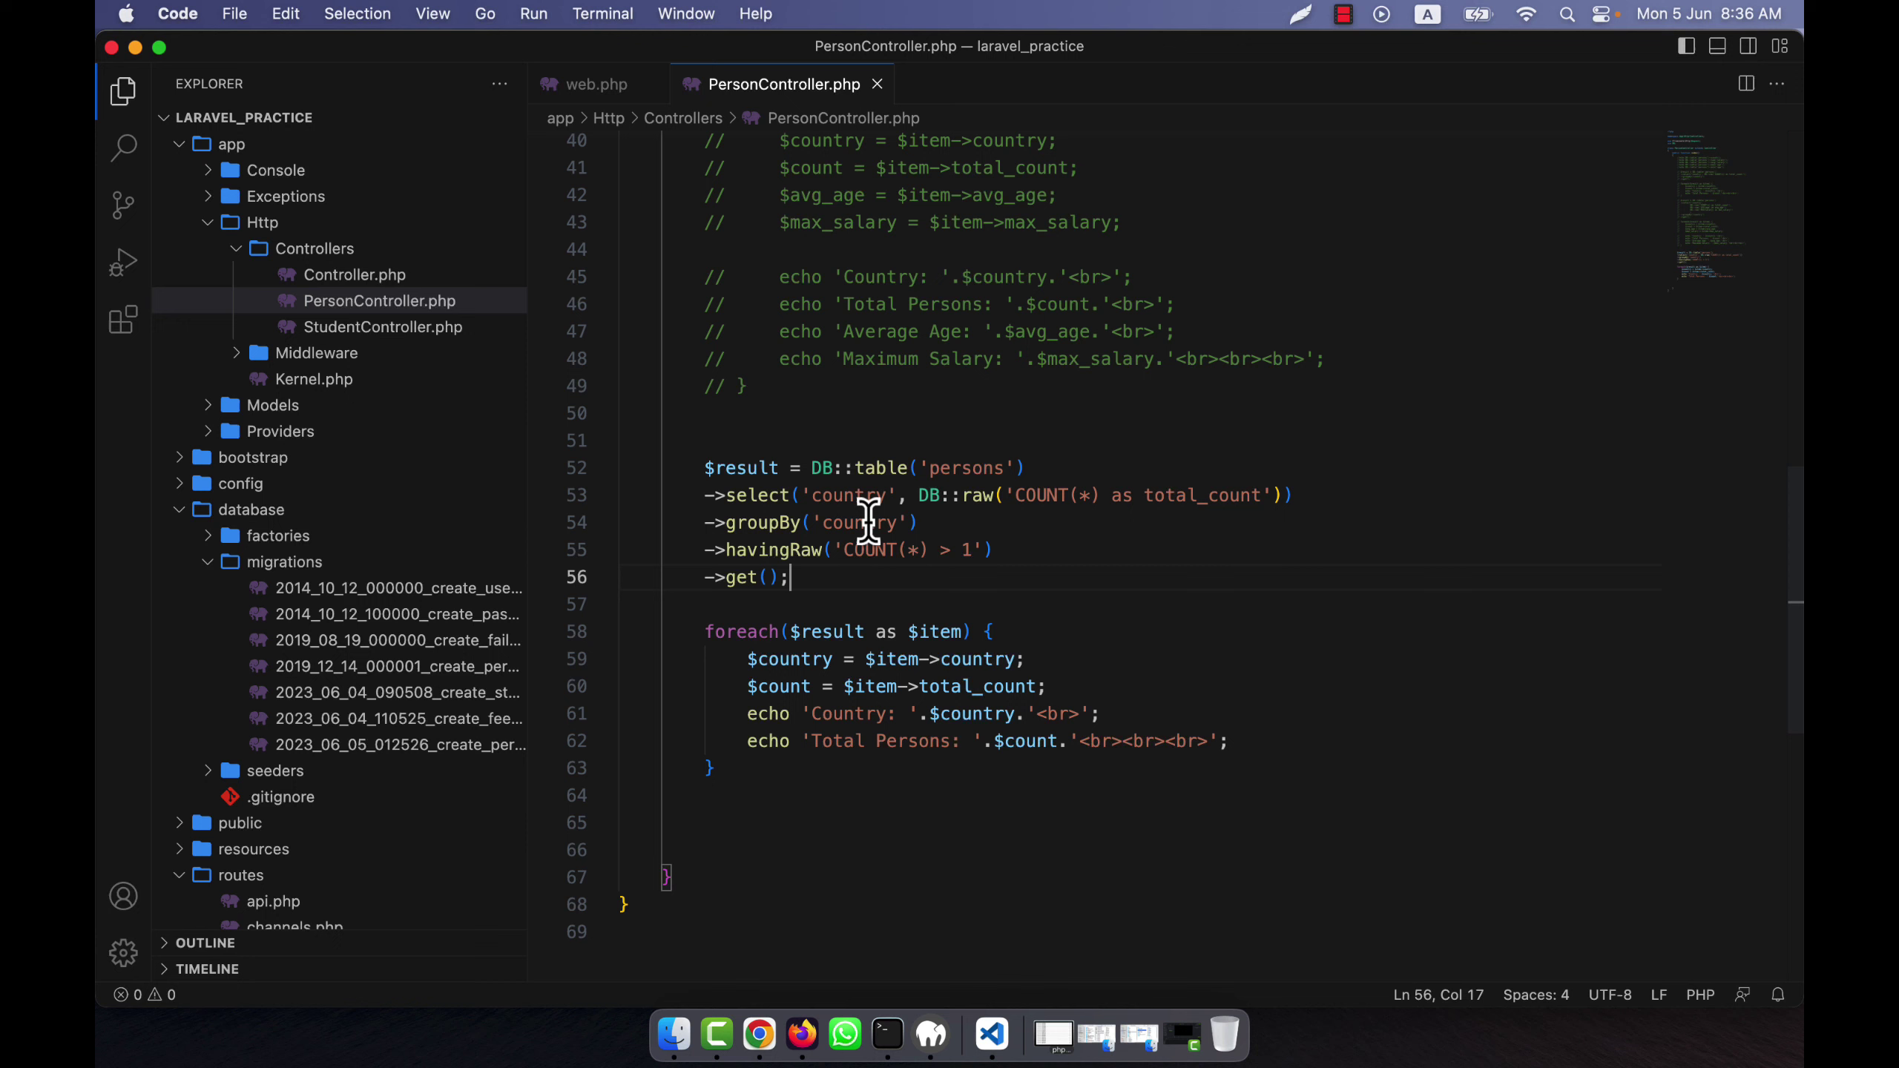
{"action": "left_click_drag", "start_coordinate": [725, 549], "coordinate": [810, 551]}
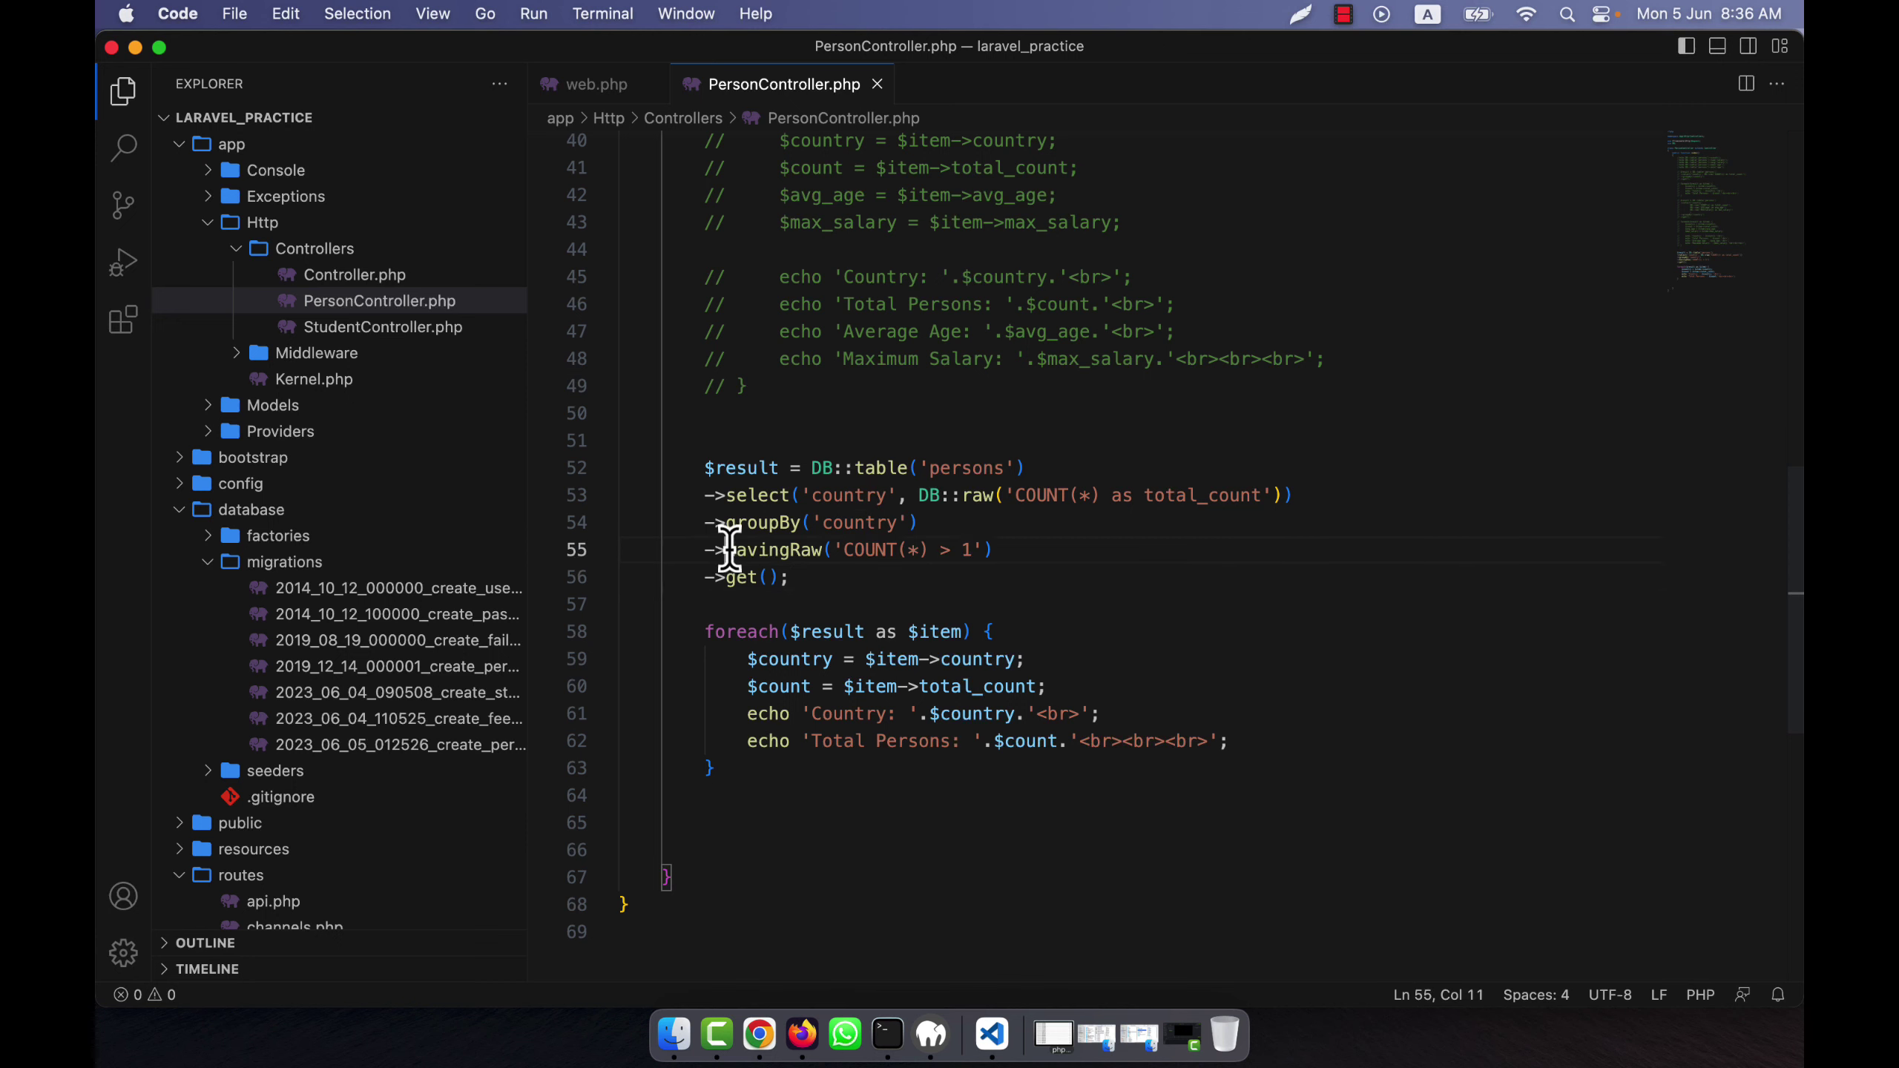
{"action": "left_click", "coordinate": [826, 570]}
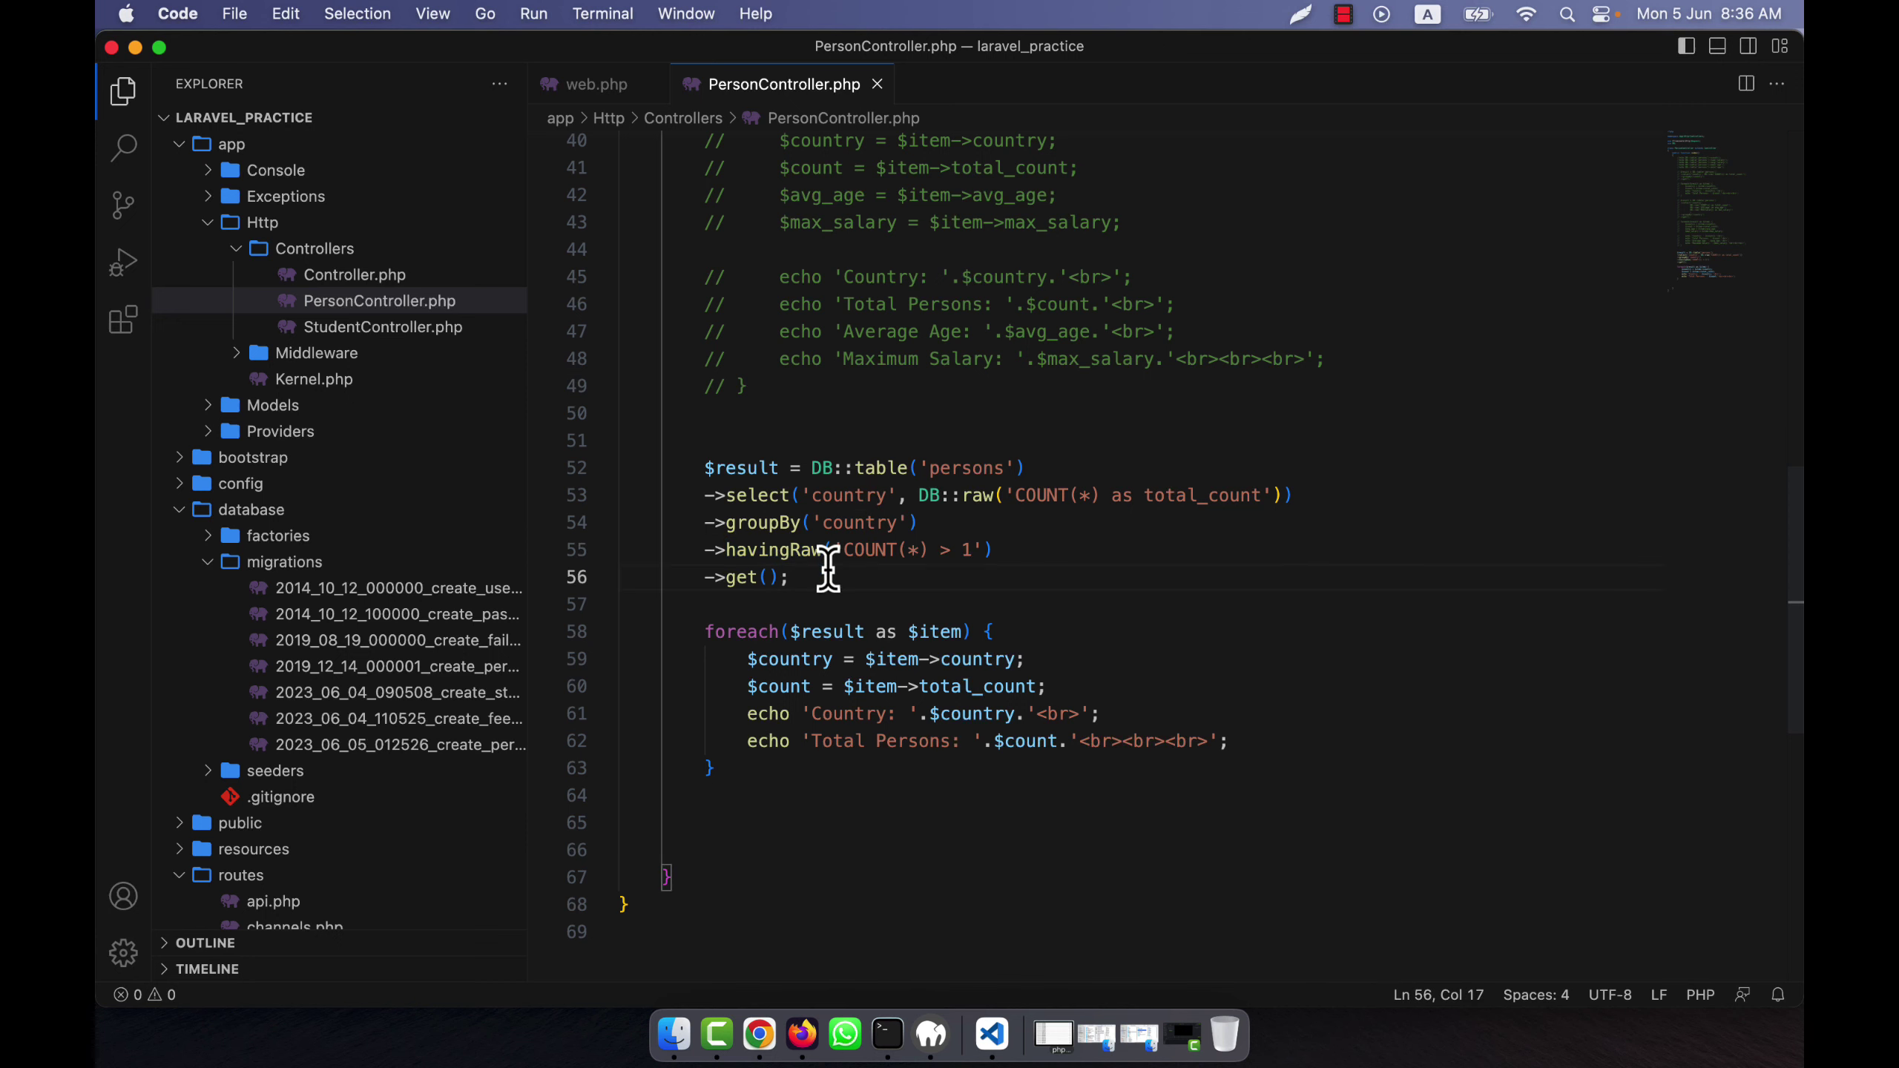